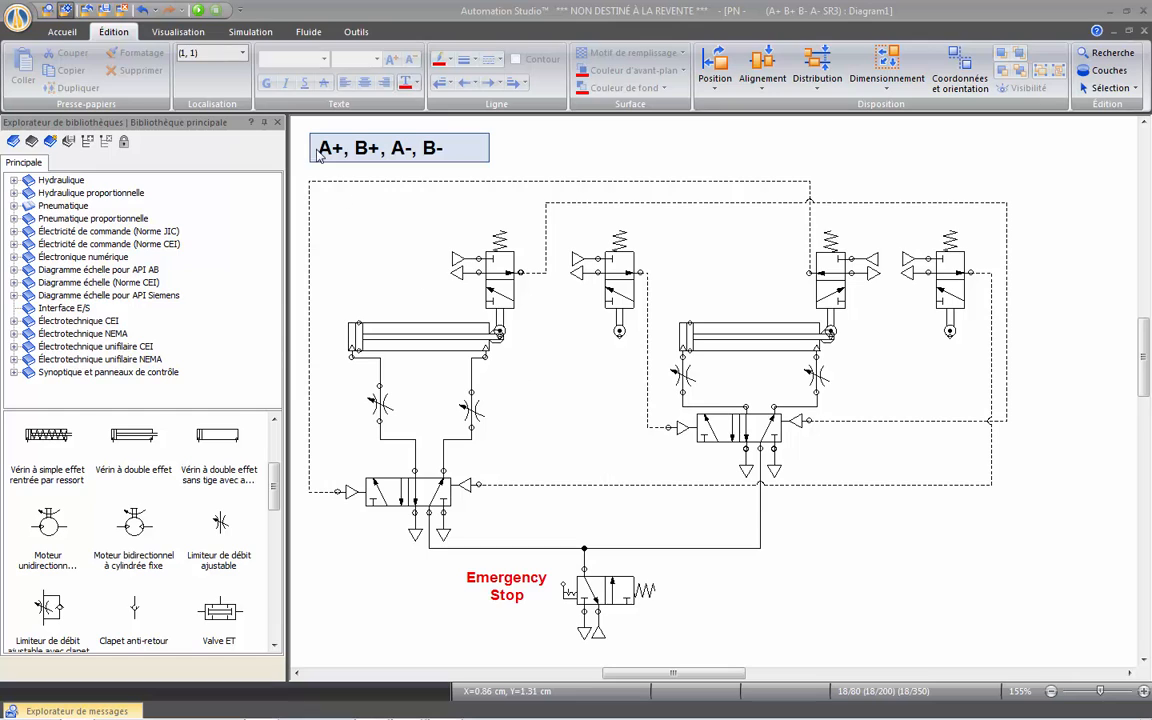
# Step: Set the zoom to 125% and insert a Nomenclature table in the empty area beside the circuit, shifted slightly down
pyautogui.click(180, 32)
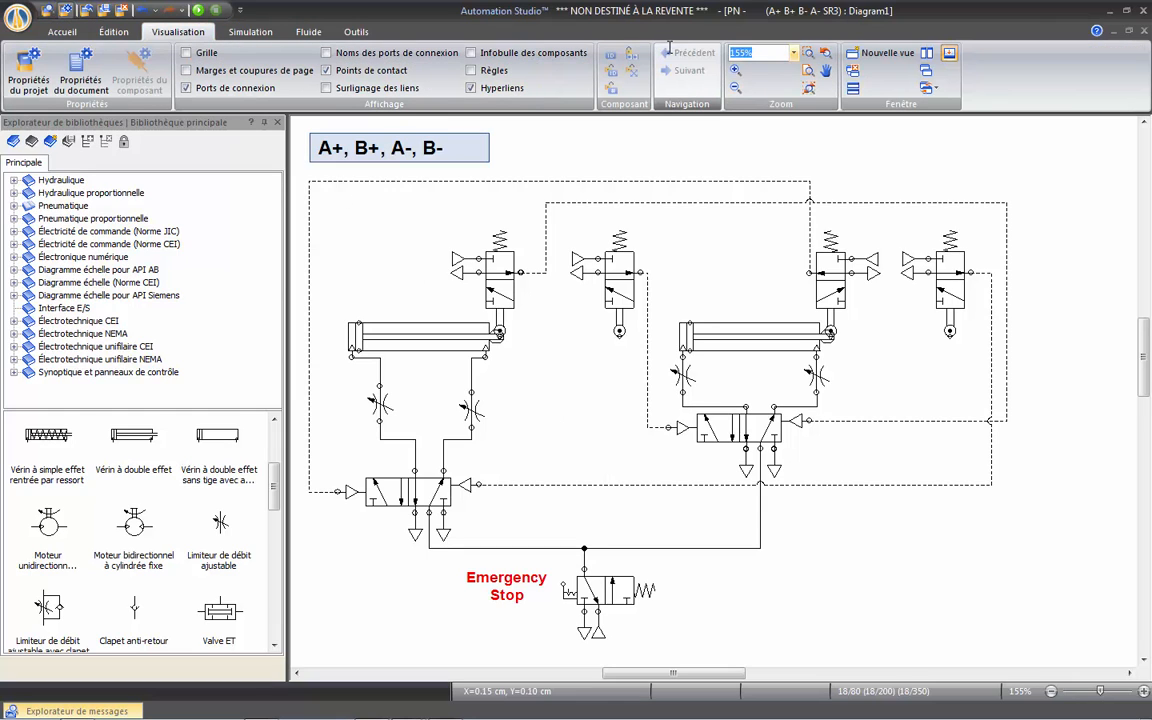
pyautogui.write('125')
pyautogui.press('Return')
pyautogui.click(826, 70)
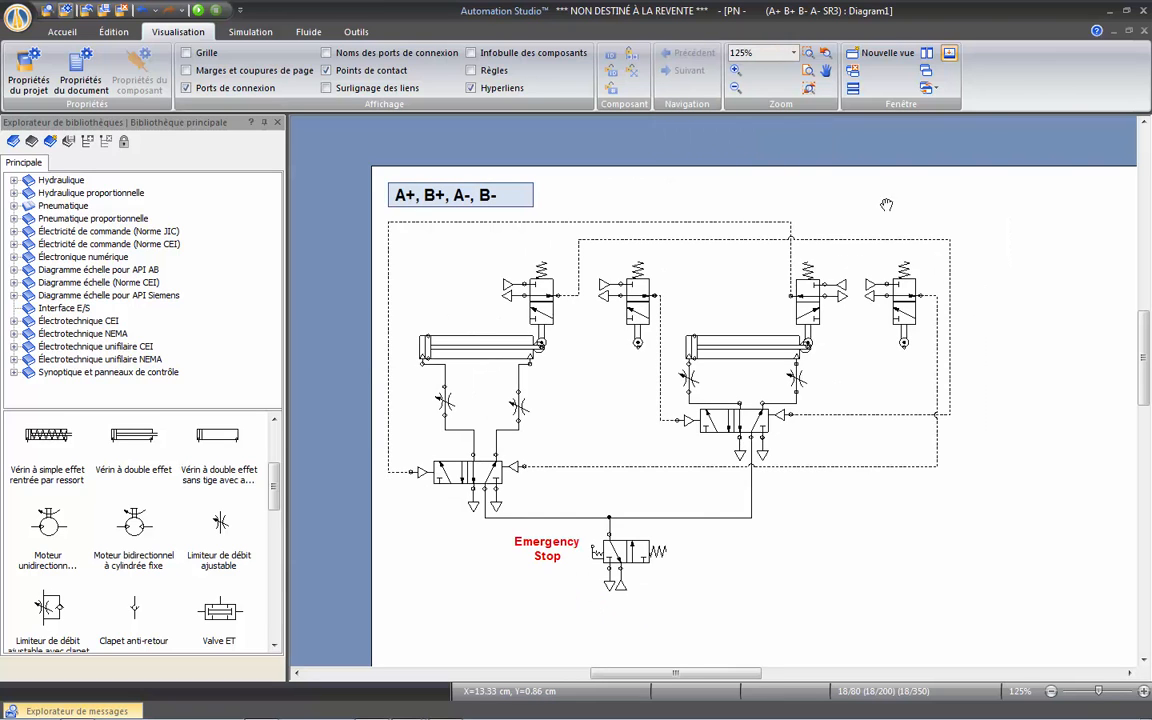
pyautogui.moveTo(887, 198); pyautogui.dragTo(804, 157)
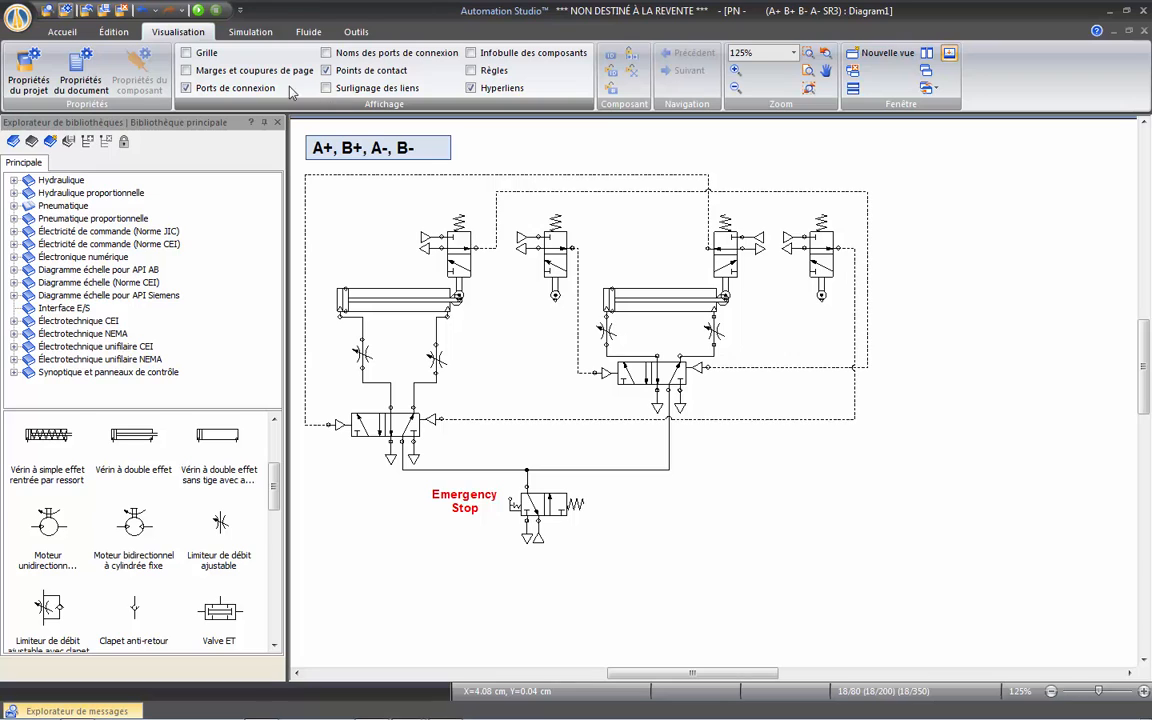
pyautogui.click(62, 32)
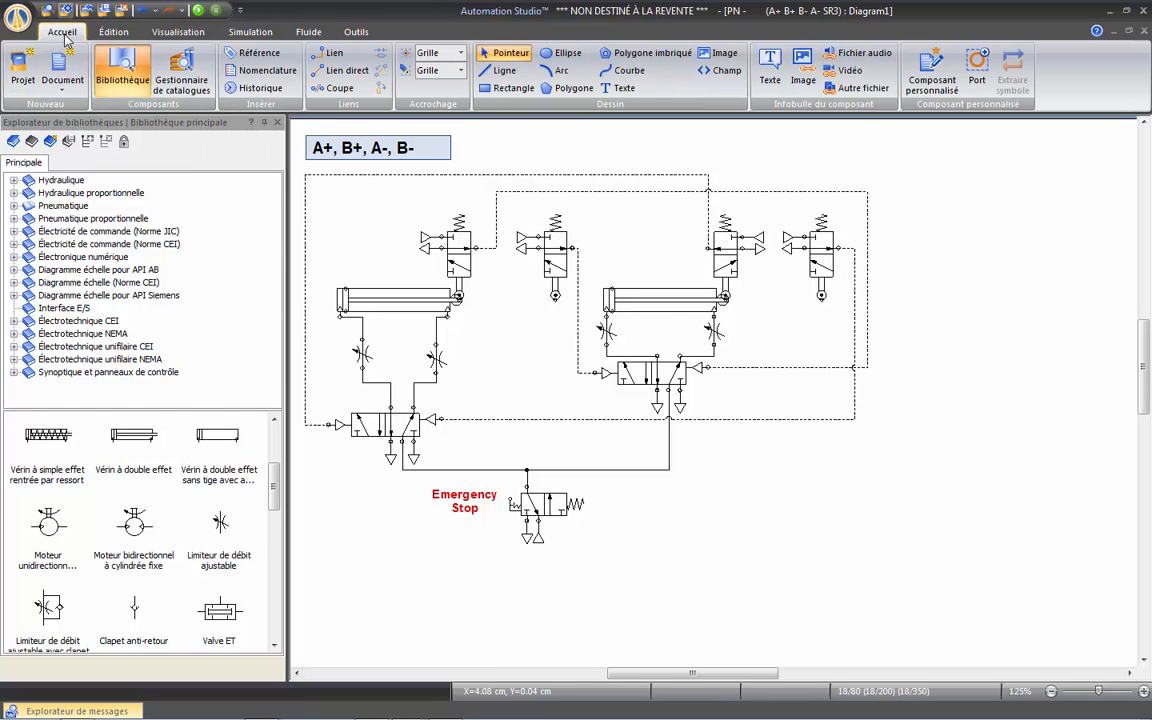
pyautogui.click(258, 72)
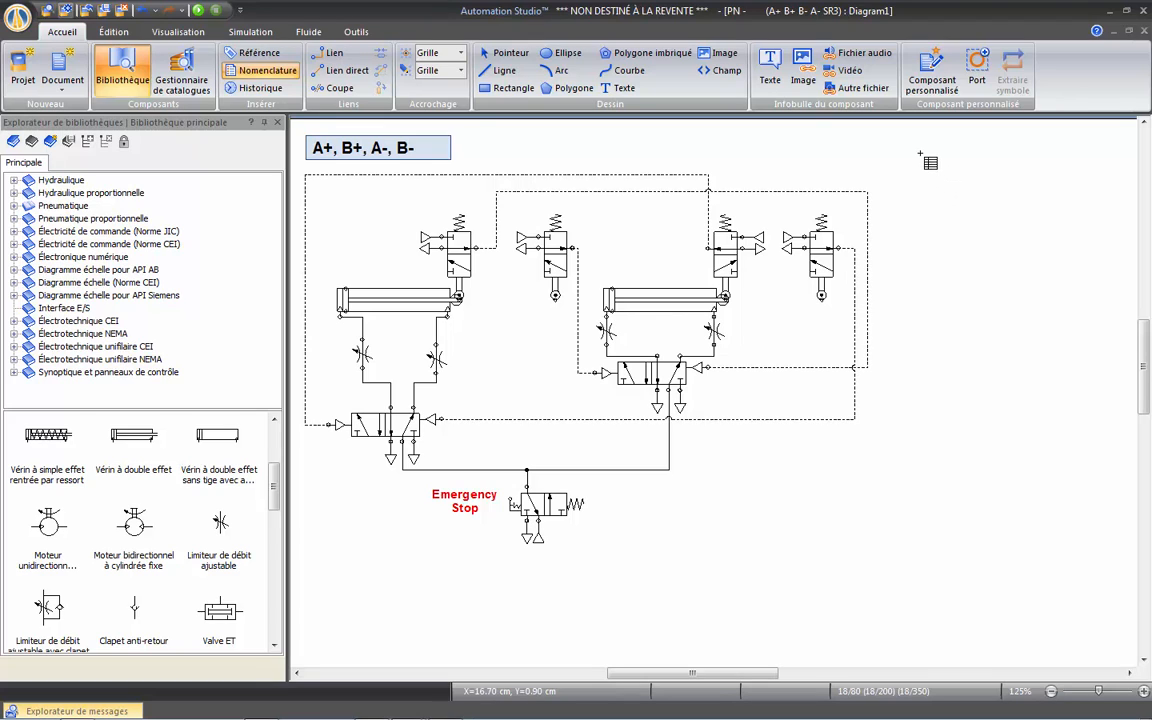
pyautogui.moveTo(922, 149); pyautogui.dragTo(1117, 331)
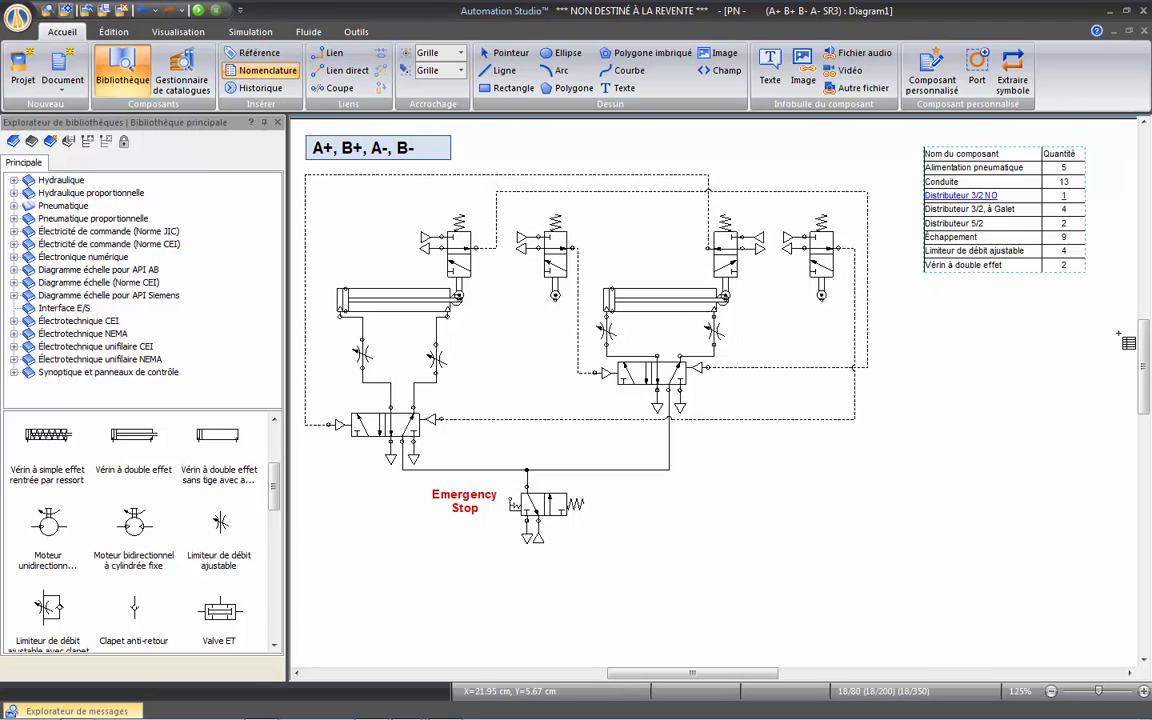
pyautogui.press('Escape')
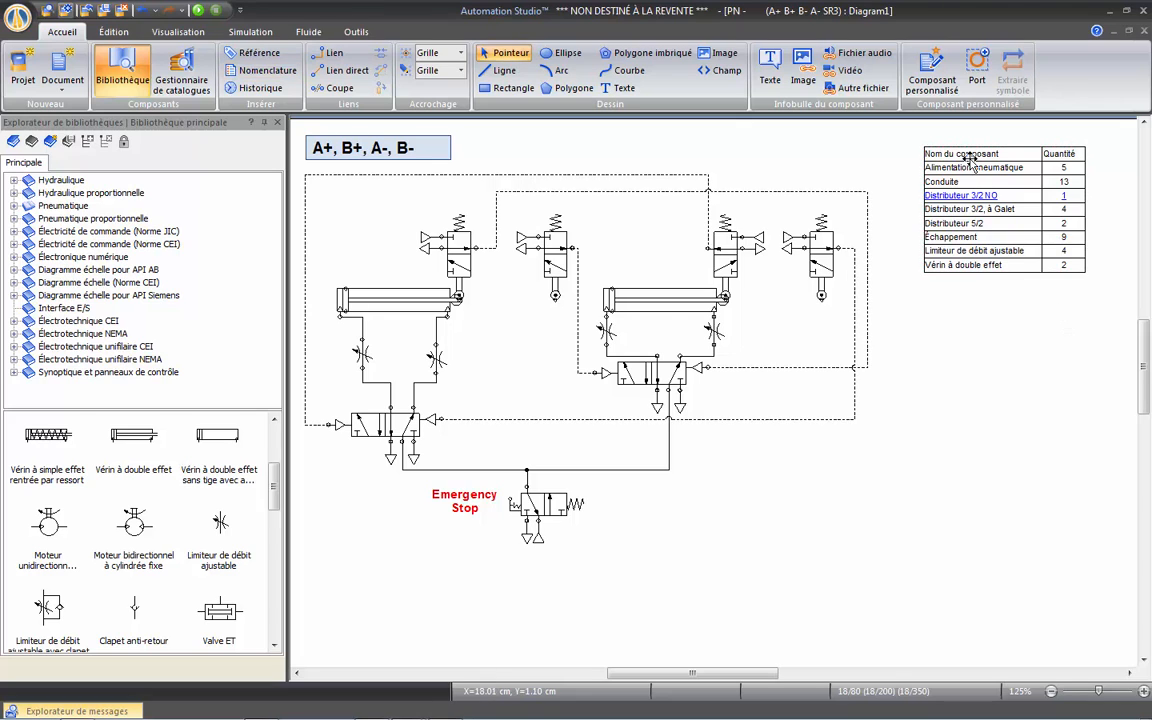
pyautogui.moveTo(971, 161); pyautogui.dragTo(977, 196)
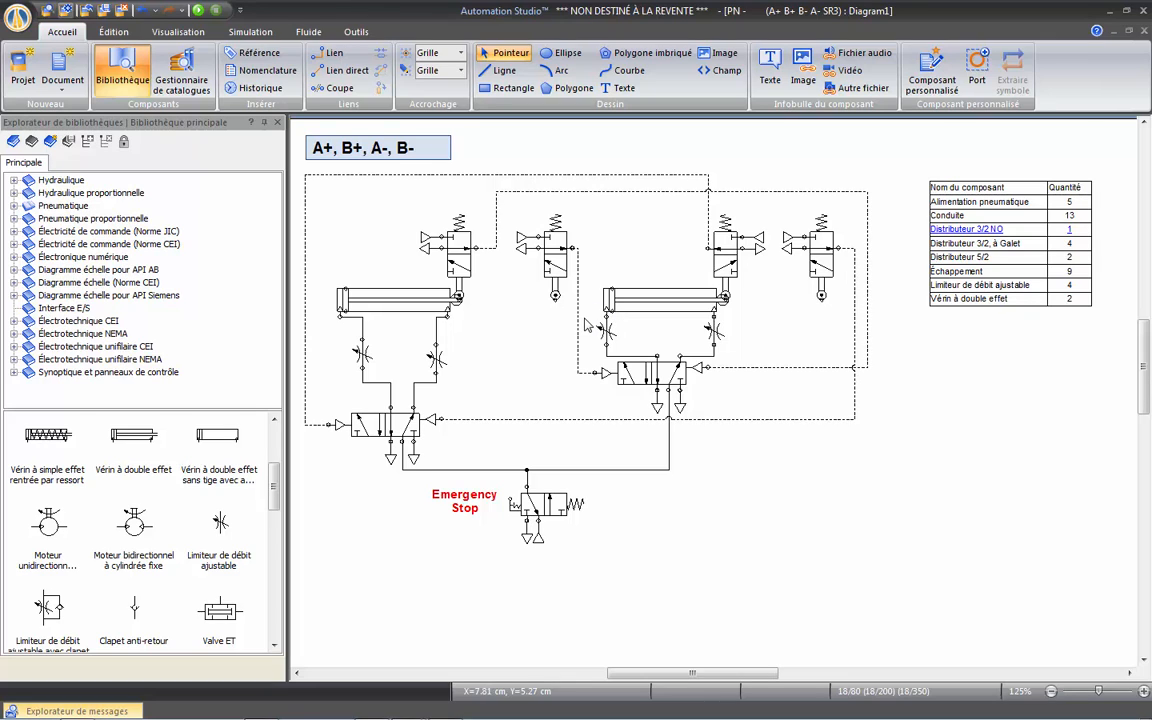
# Step: Add a fixed-displacement unidirectional motor and a Valve ET in the empty area below the circuit, and delete both
pyautogui.moveTo(50, 520); pyautogui.dragTo(634, 555)
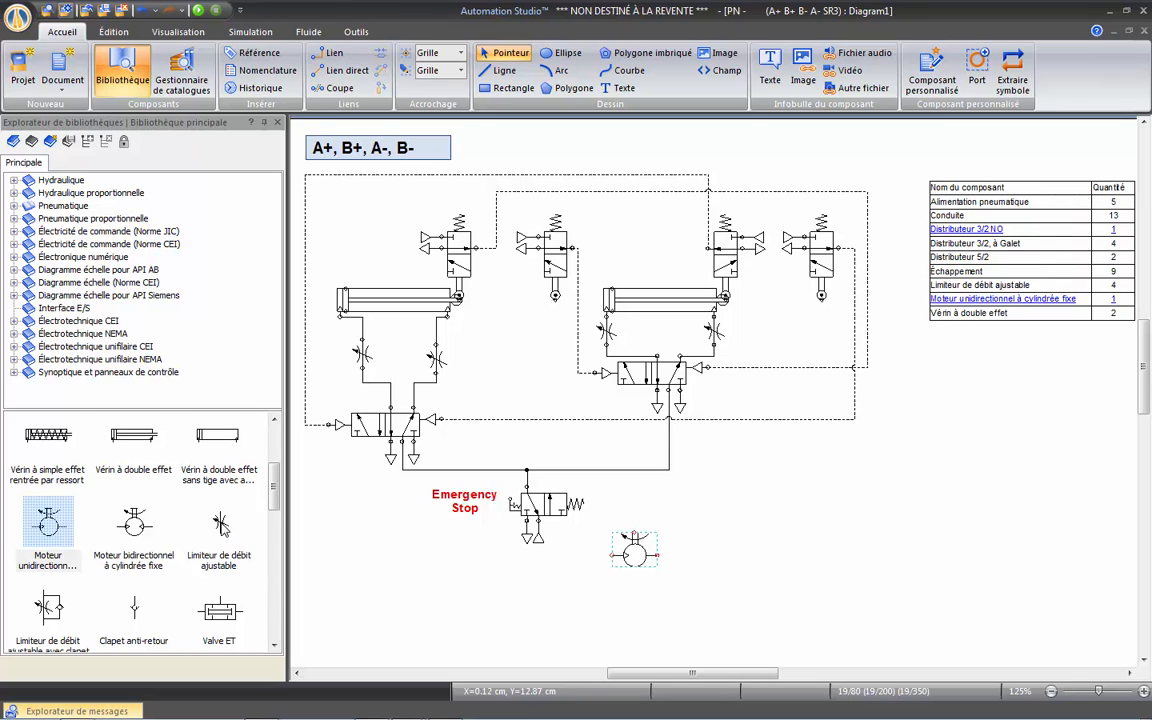
pyautogui.moveTo(220, 620); pyautogui.dragTo(716, 540)
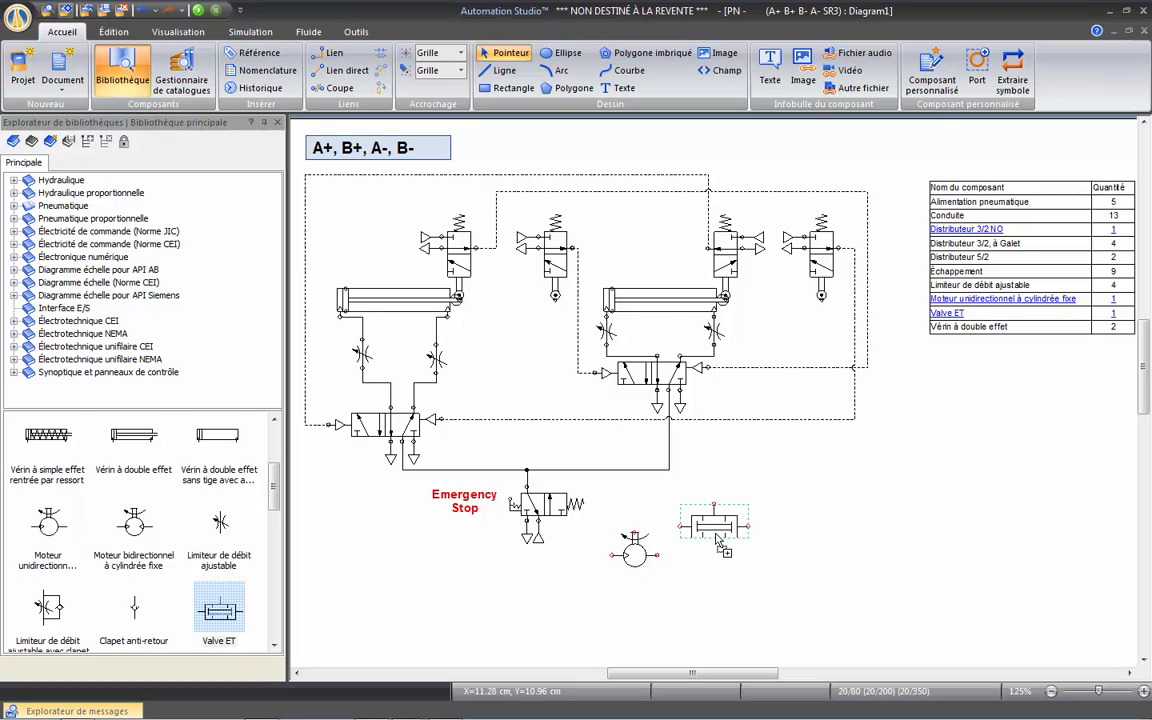
pyautogui.press('Delete')
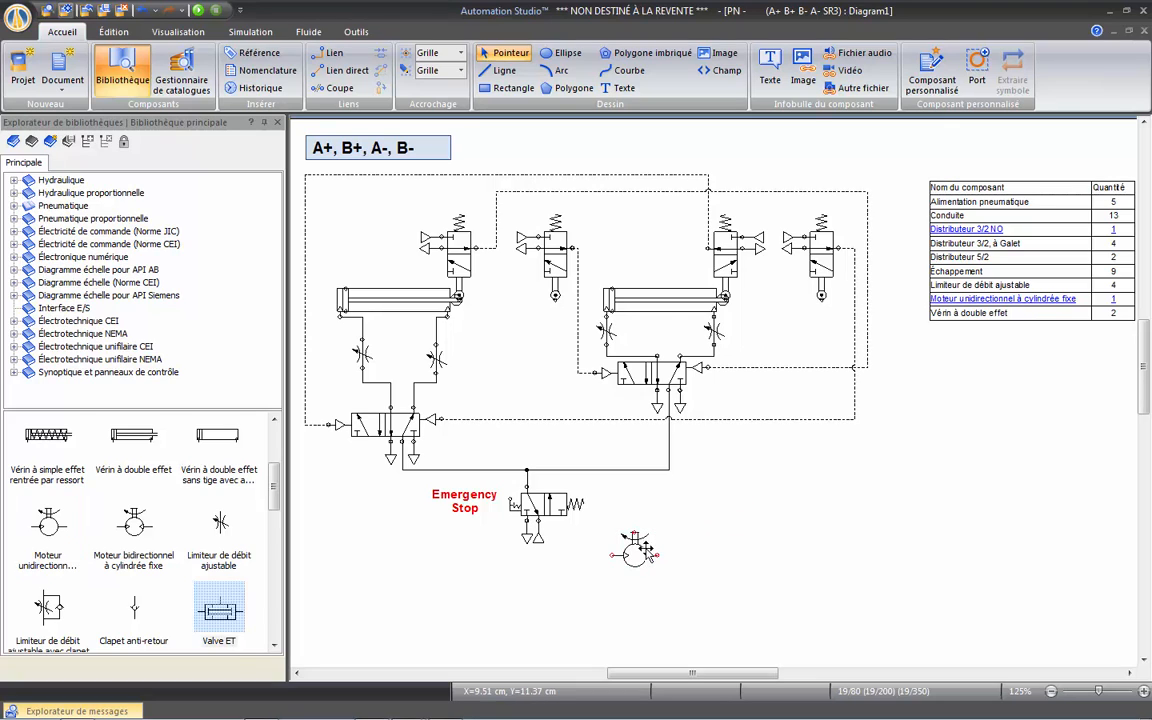
pyautogui.click(638, 549)
pyautogui.press('Delete')
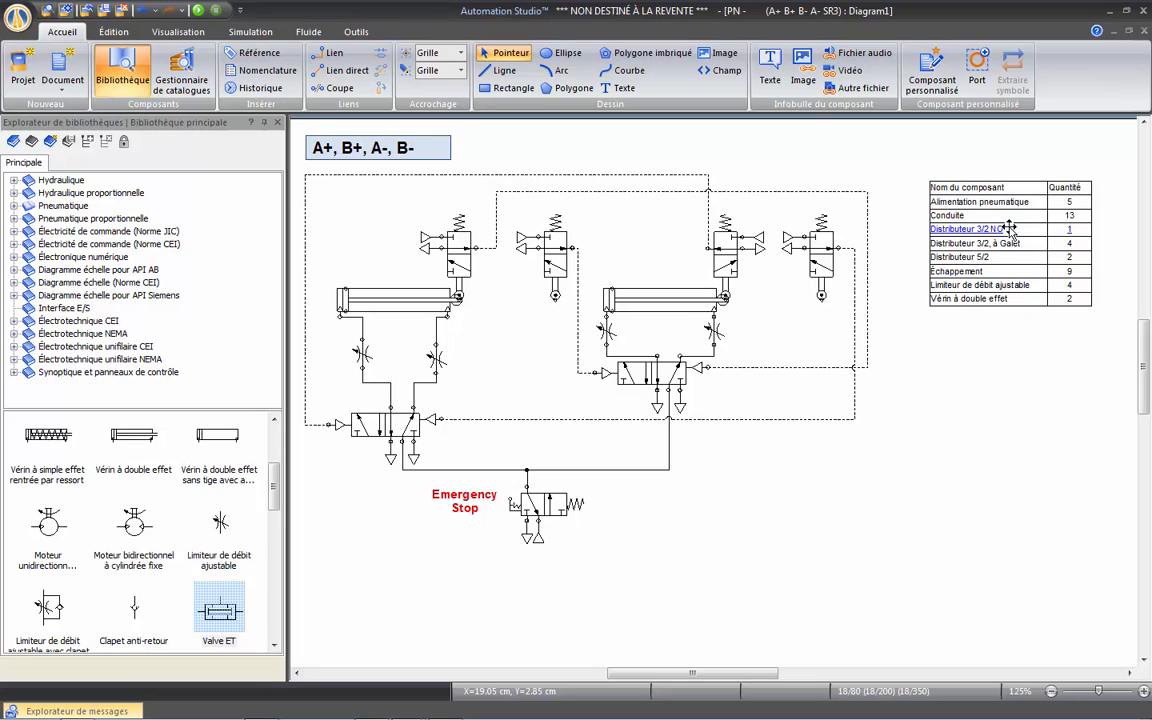
# Step: Follow the table's Distributeur 3/2 NO link to its component in the diagram and return to the table
pyautogui.keyDown('ctrl'); pyautogui.click(958, 232); pyautogui.keyUp('ctrl')
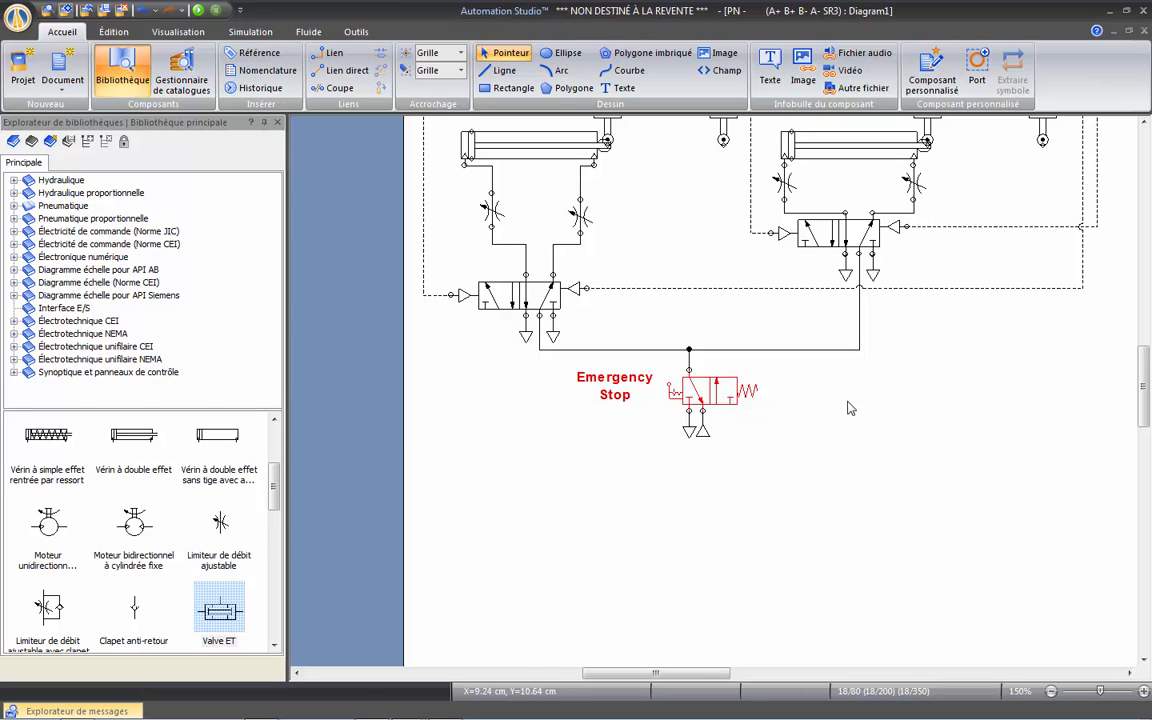
pyautogui.click(919, 357)
pyautogui.moveTo(946, 345); pyautogui.dragTo(658, 530)
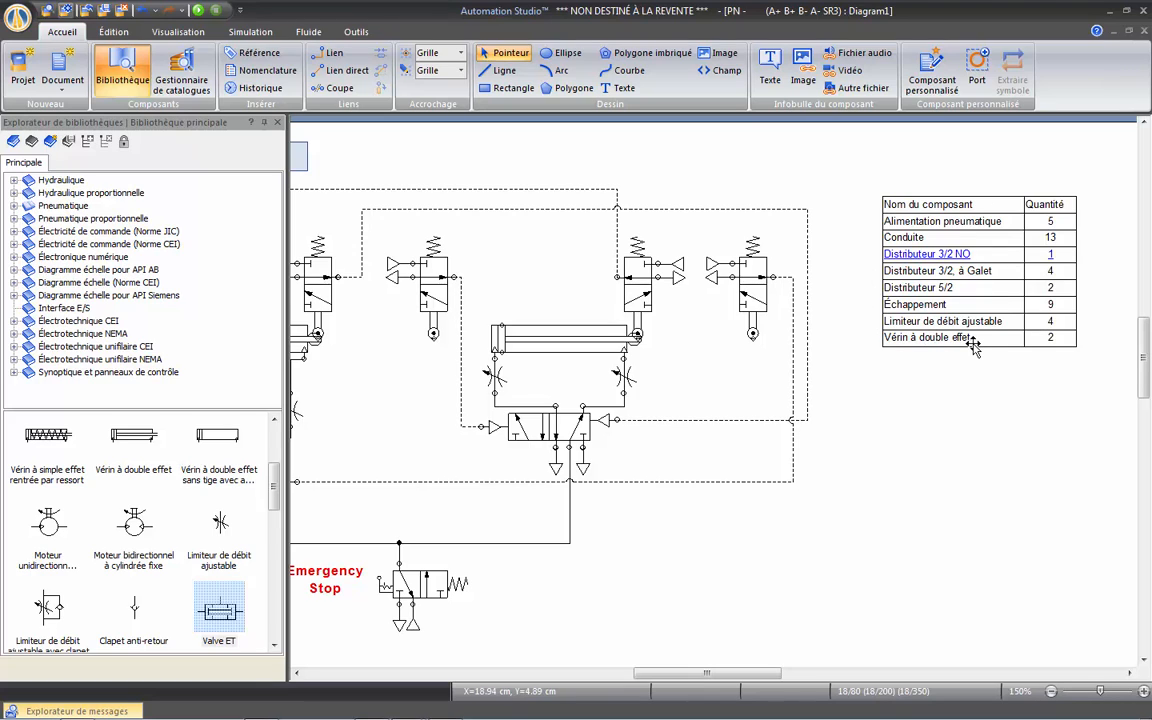
# Step: In the table's component properties, set the header text typography to the bold Noir style in blue
pyautogui.rightClick(946, 224)
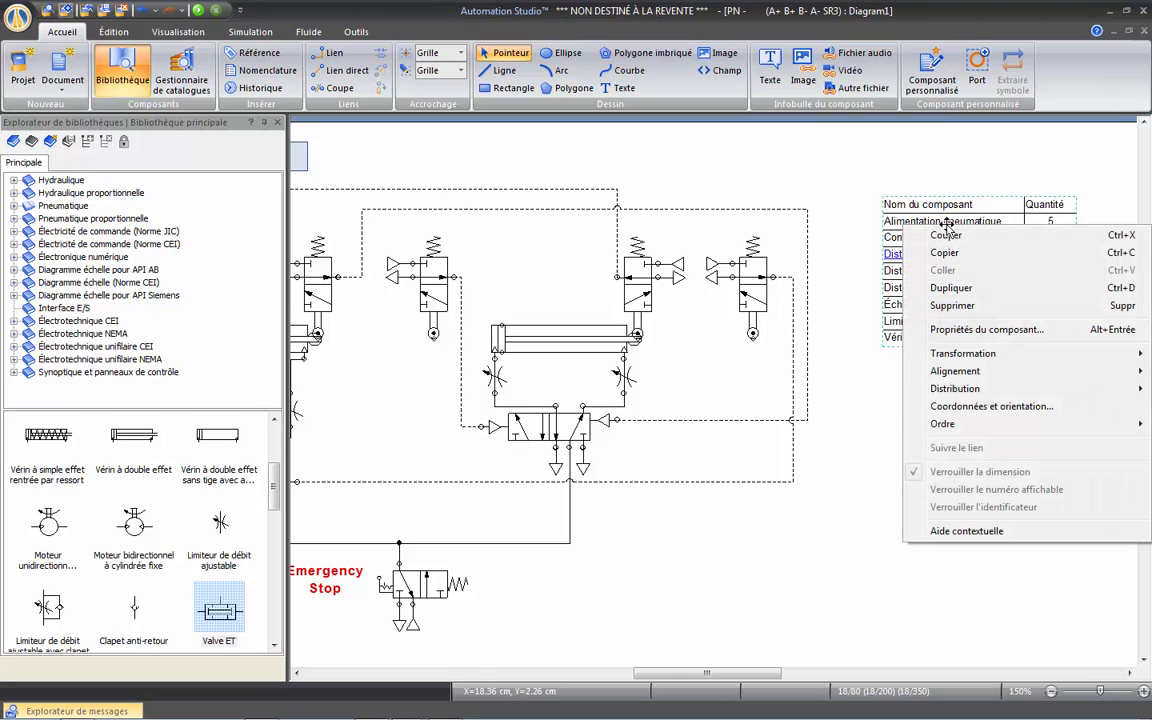
pyautogui.click(998, 332)
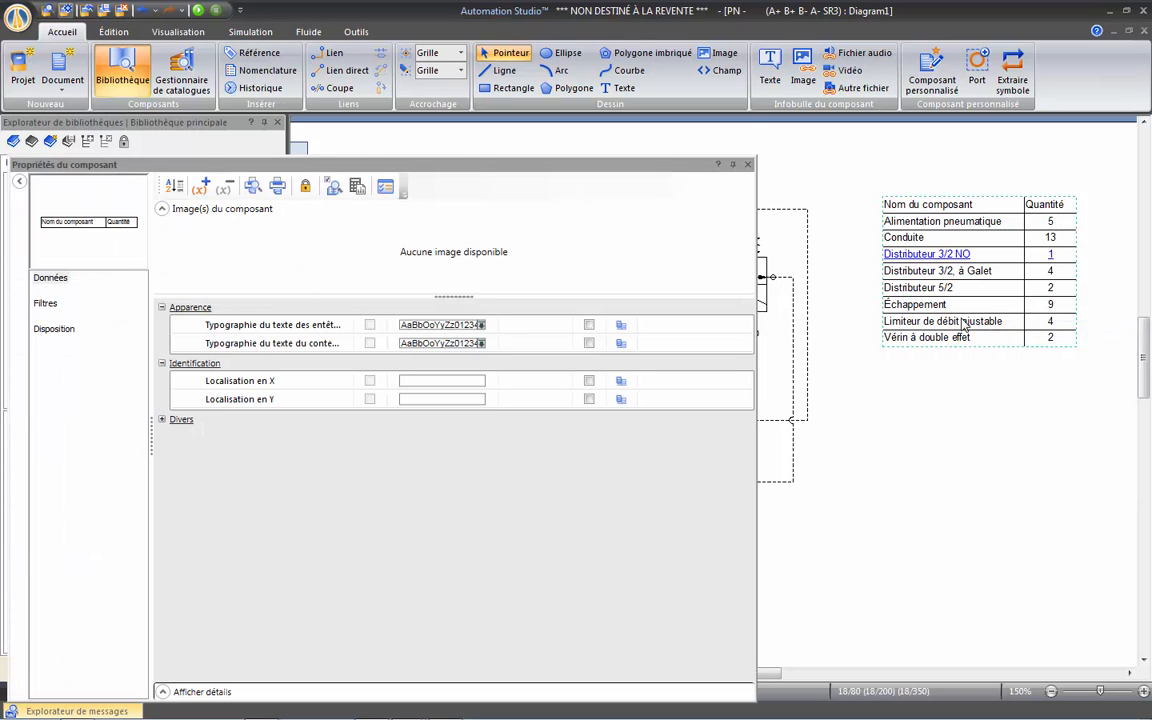
pyautogui.moveTo(627, 165); pyautogui.dragTo(689, 96)
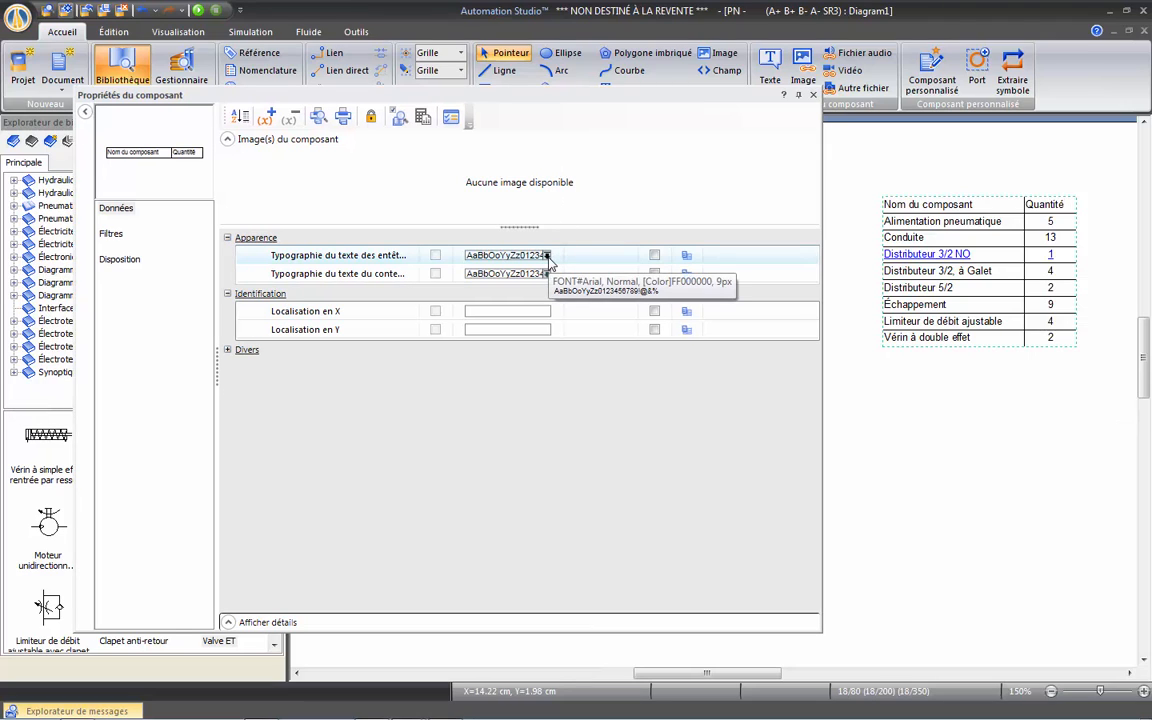
pyautogui.click(546, 256)
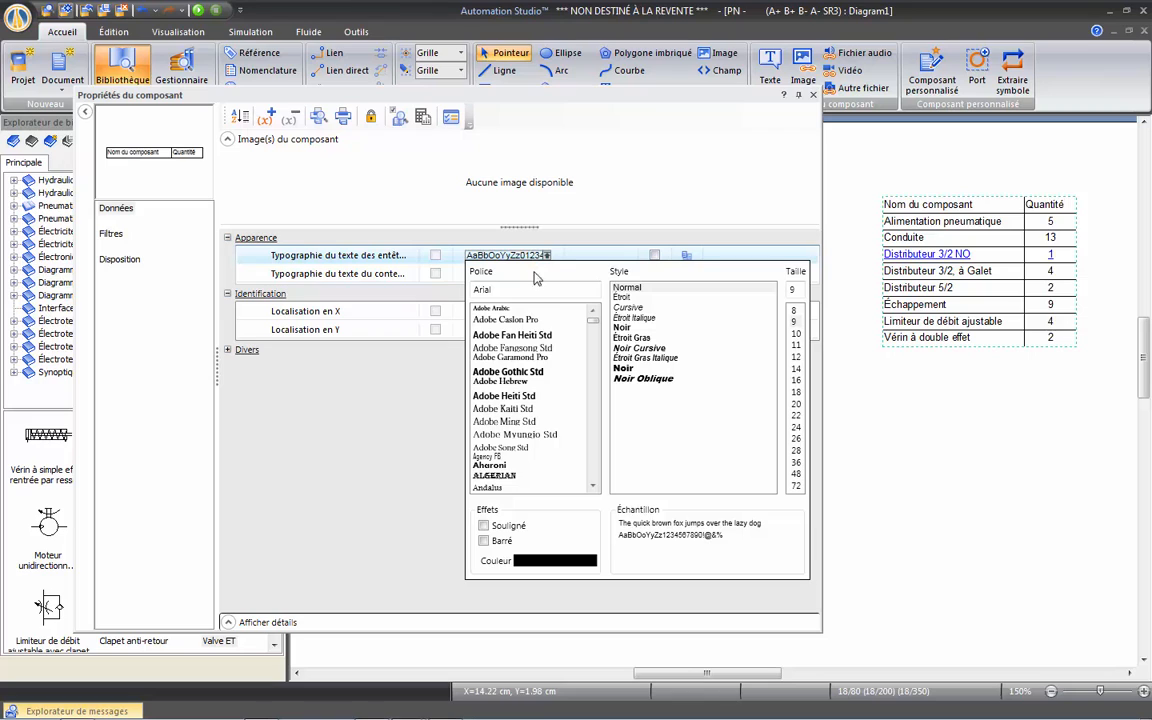
pyautogui.click(624, 327)
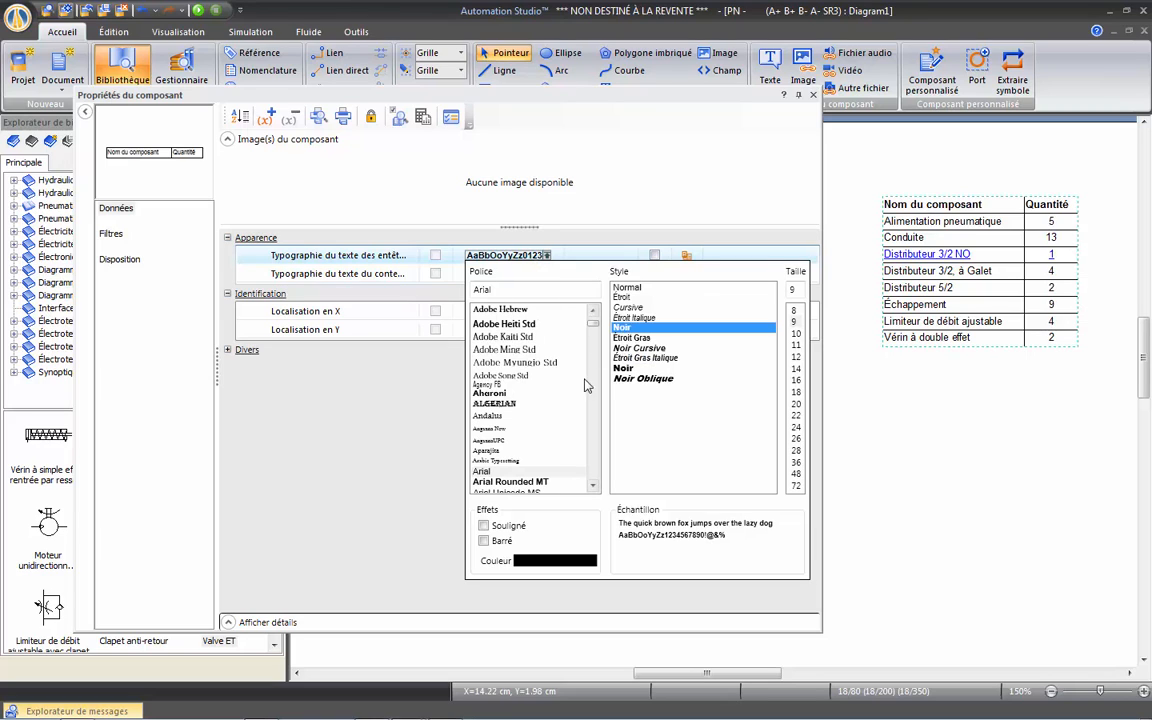
pyautogui.click(548, 561)
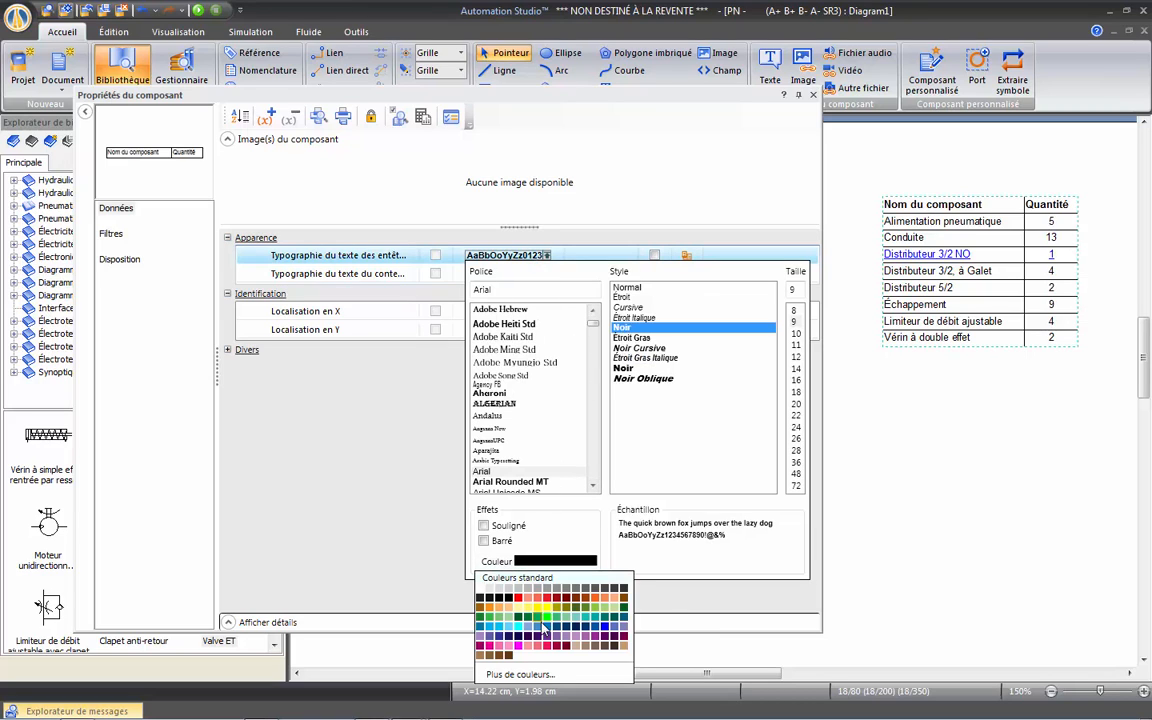
pyautogui.click(605, 627)
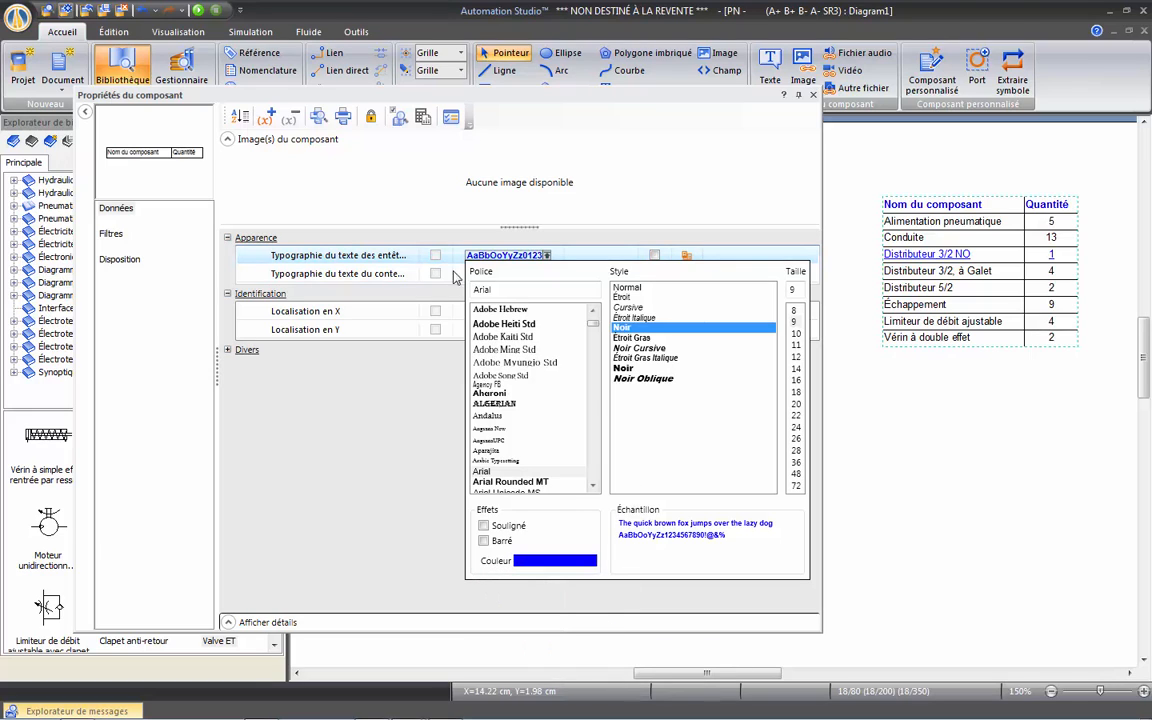
pyautogui.click(378, 234)
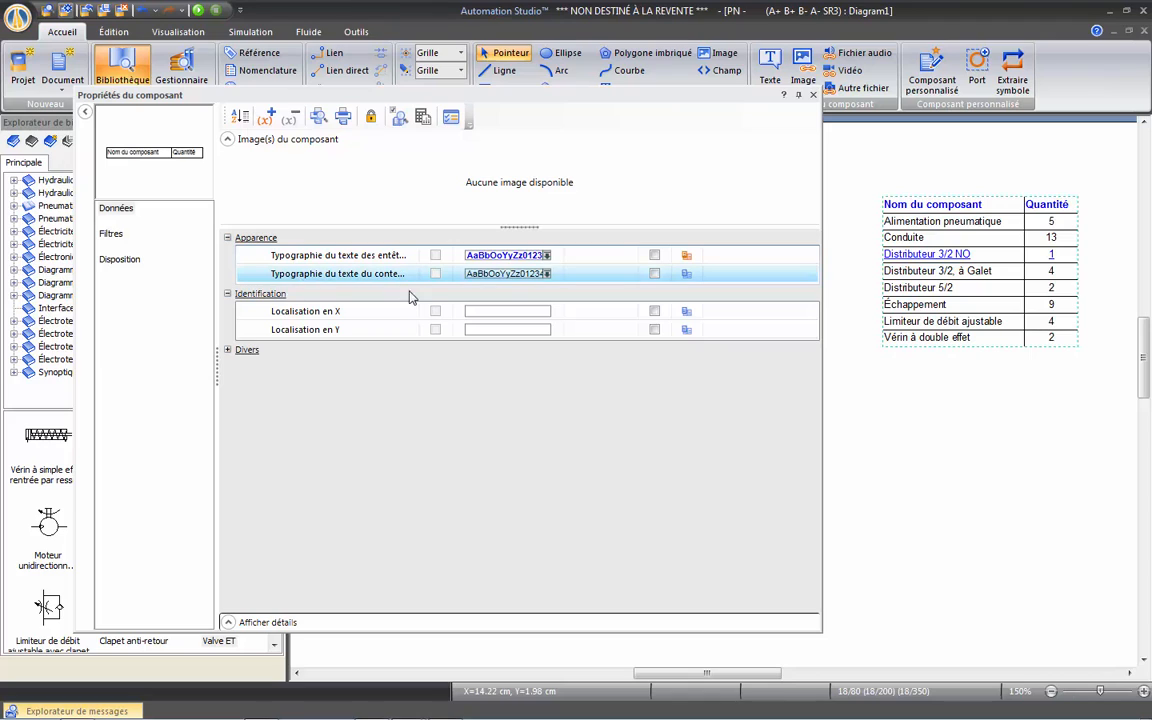
# Step: Exclude Alimentation pneumatique, Conduite and Échappement from the table's component filter and apply the change
pyautogui.click(106, 236)
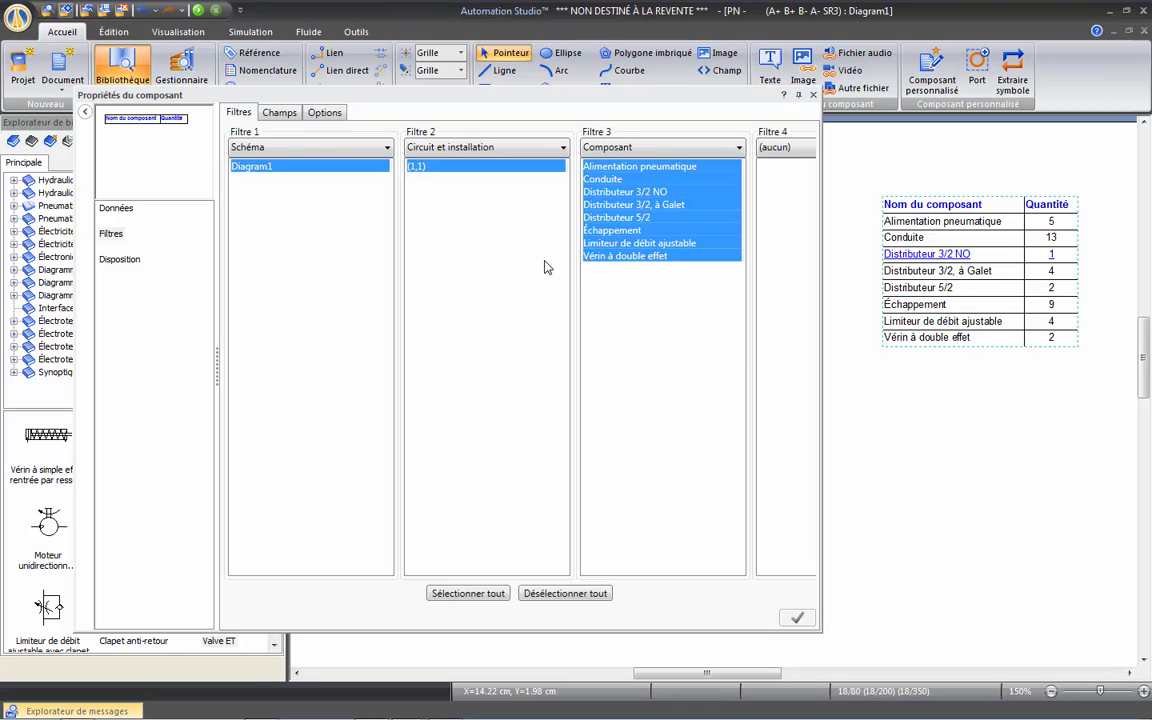
pyautogui.keyDown('shift'); pyautogui.click(617, 182); pyautogui.keyUp('shift')
pyautogui.keyDown('ctrl'); pyautogui.click(617, 182); pyautogui.keyUp('ctrl')
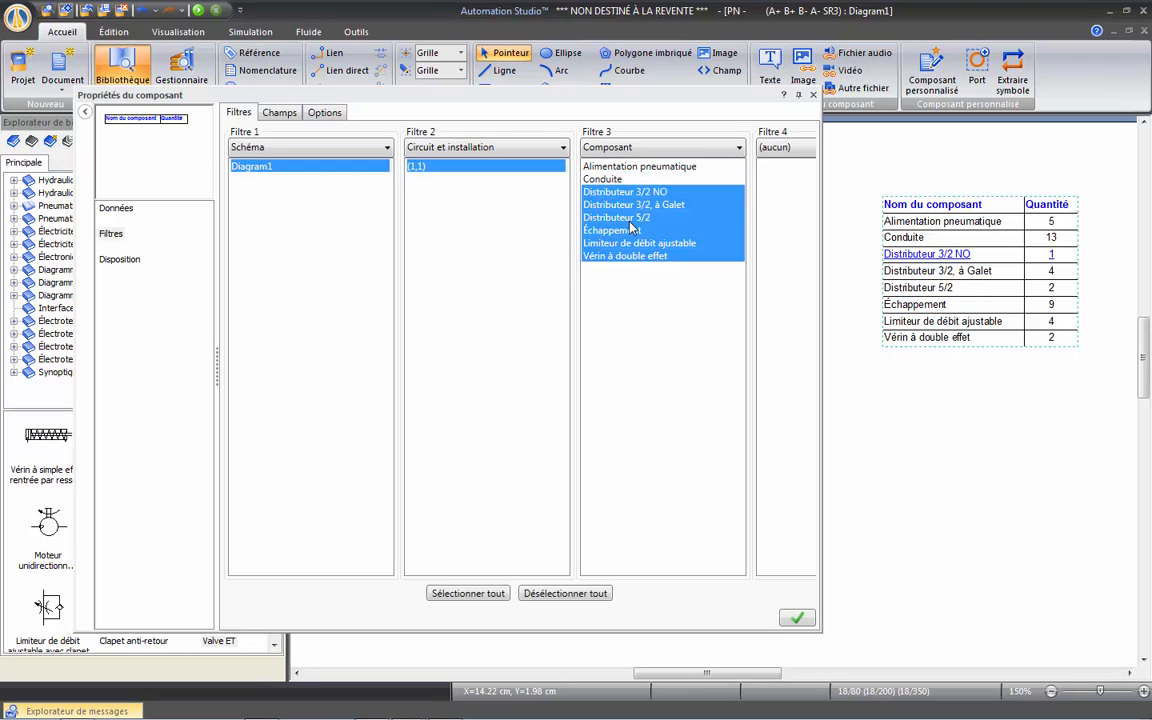
pyautogui.keyDown('ctrl'); pyautogui.click(624, 231); pyautogui.keyUp('ctrl')
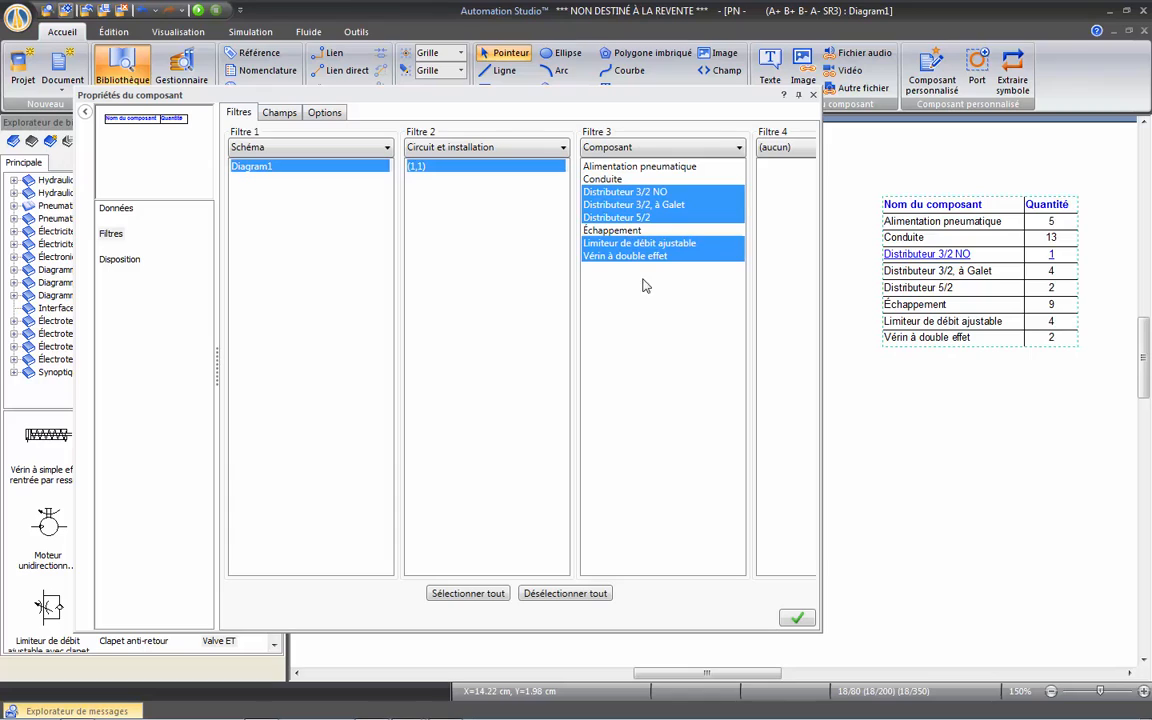
pyautogui.click(794, 619)
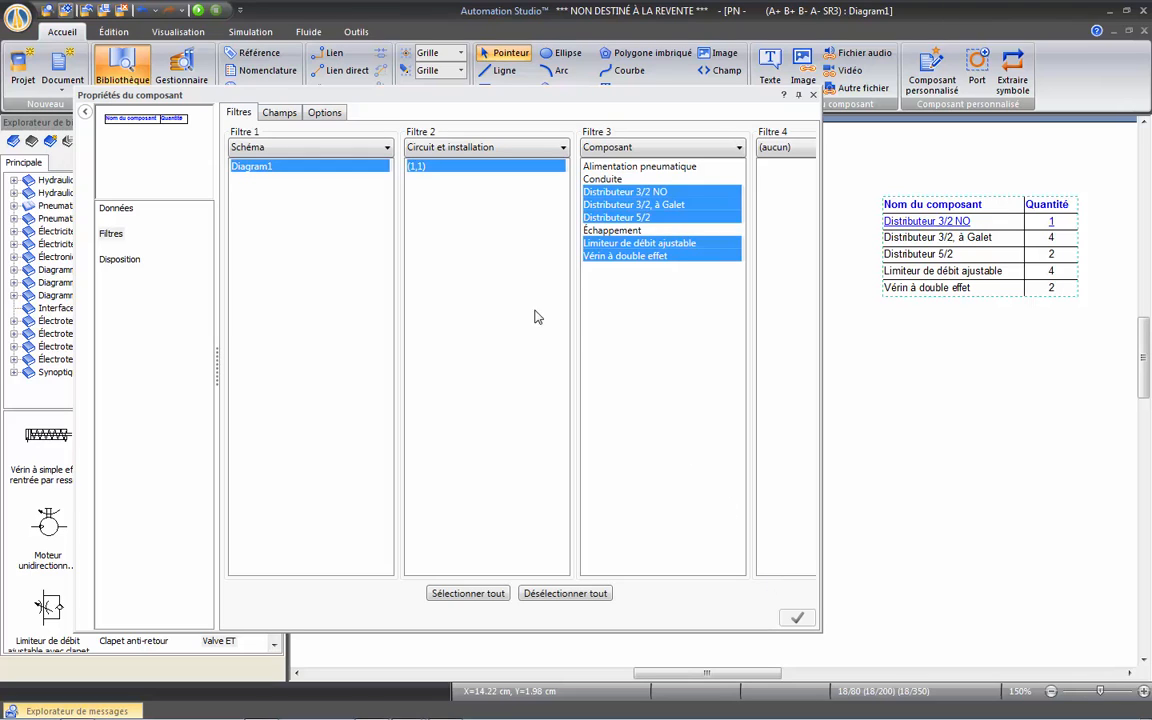
# Step: Review the table's available fields, set its grouping (Regroupement par) to Aucun and apply the change
pyautogui.click(283, 114)
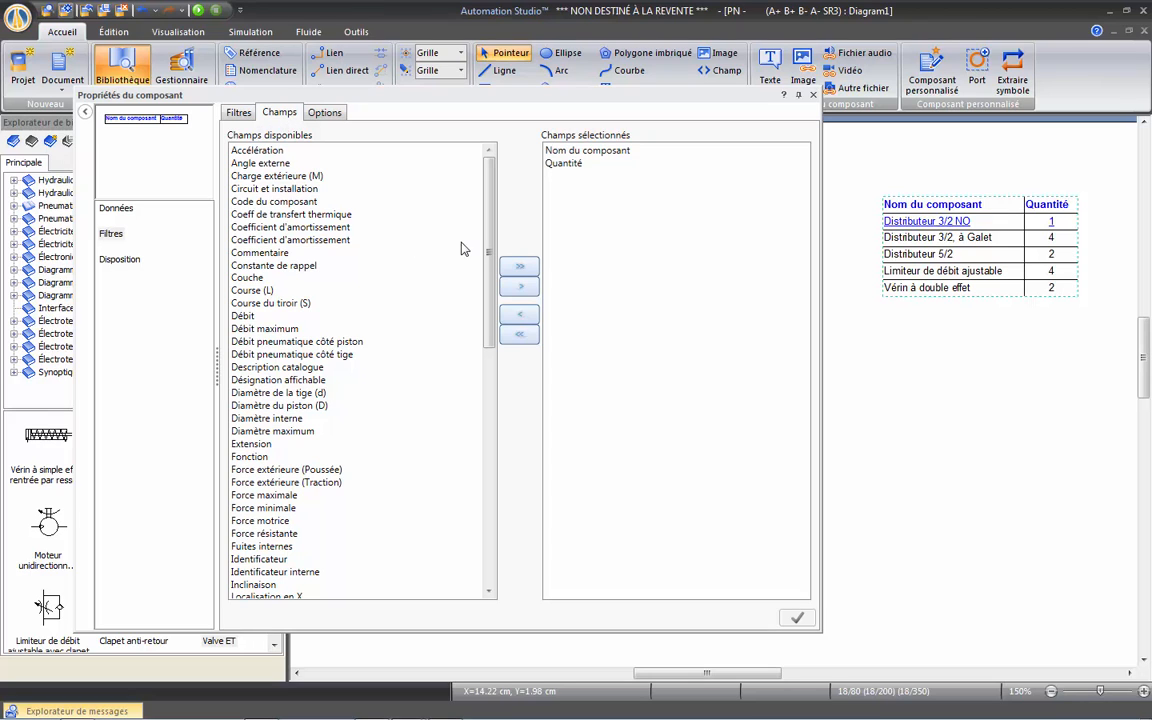
pyautogui.moveTo(490, 195)
pyautogui.mouseDown()
pyautogui.moveTo(503, 433)
pyautogui.moveTo(488, 180)
pyautogui.mouseUp()
pyautogui.click(327, 113)
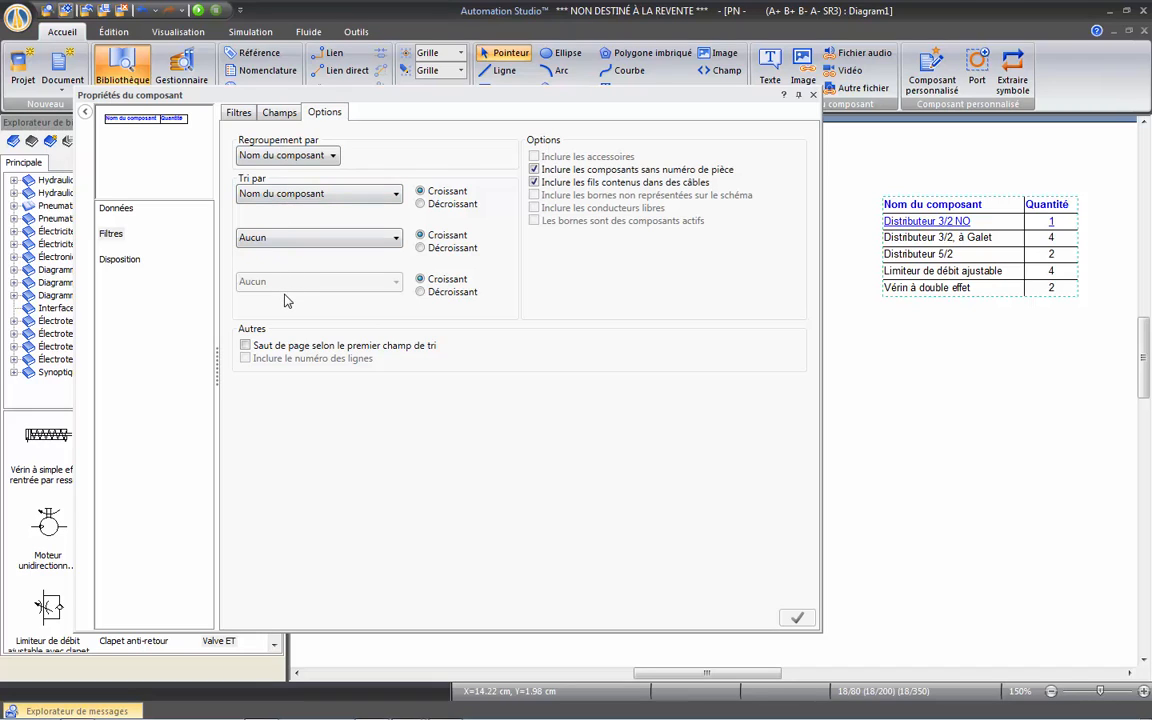
pyautogui.click(335, 163)
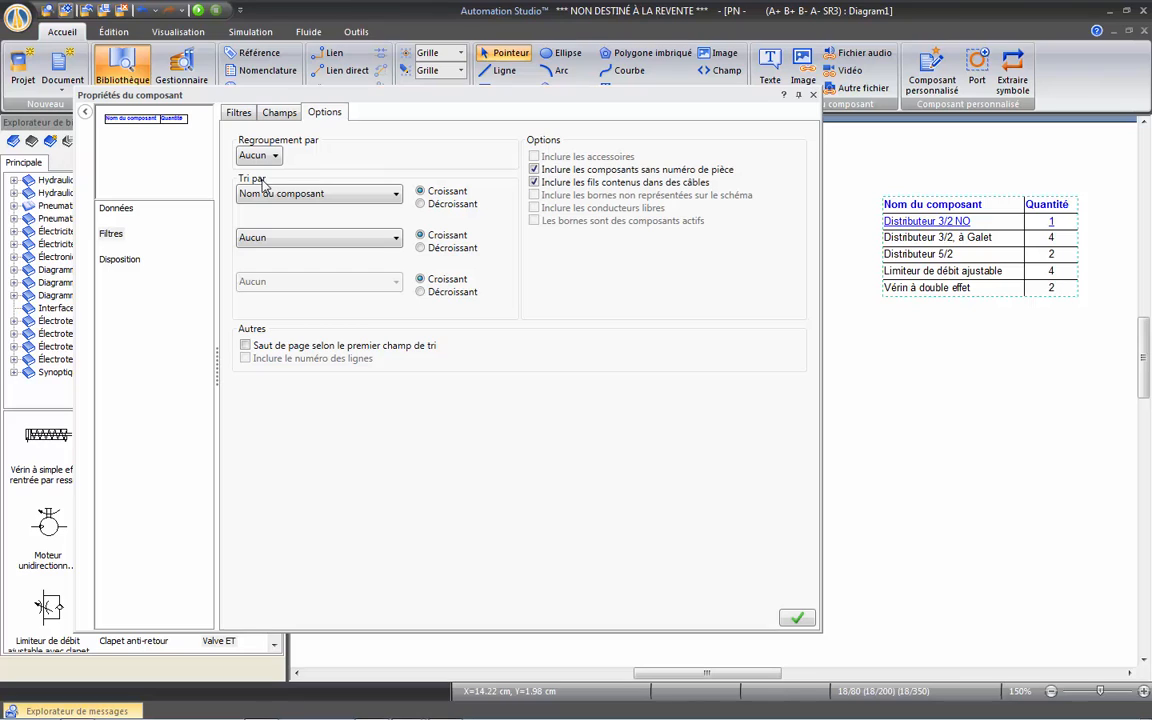
pyautogui.click(797, 620)
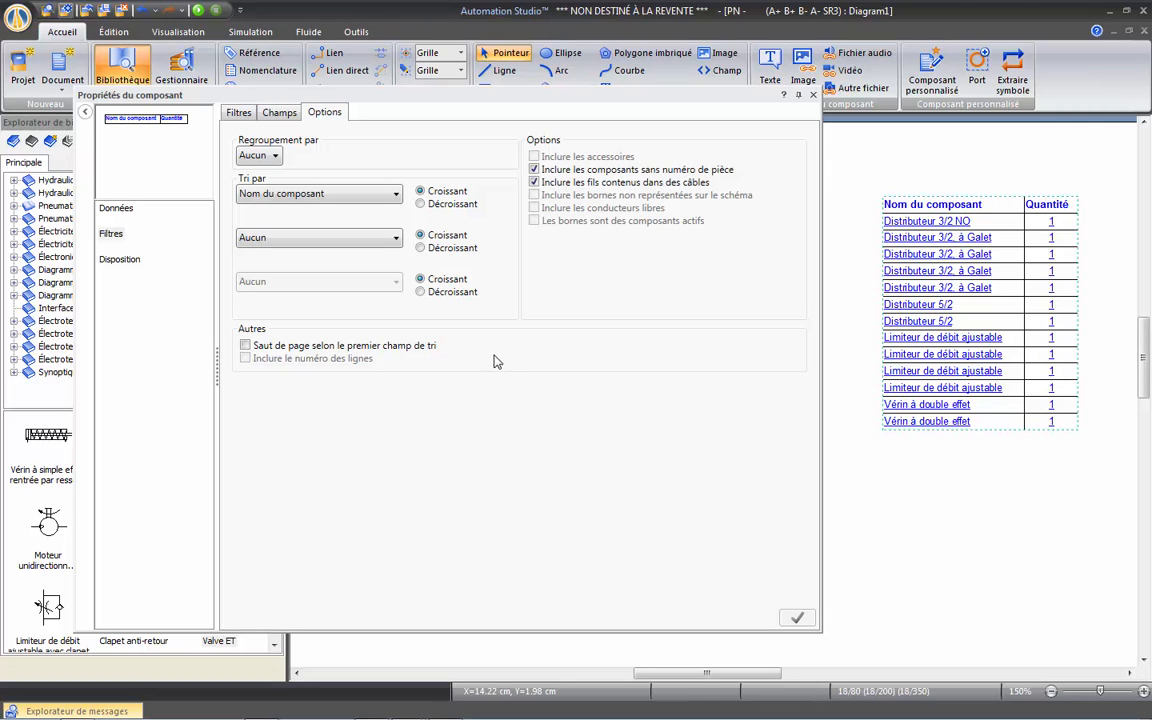
# Step: Add the Identificateur interne field to the table's selected fields and apply the change
pyautogui.click(269, 116)
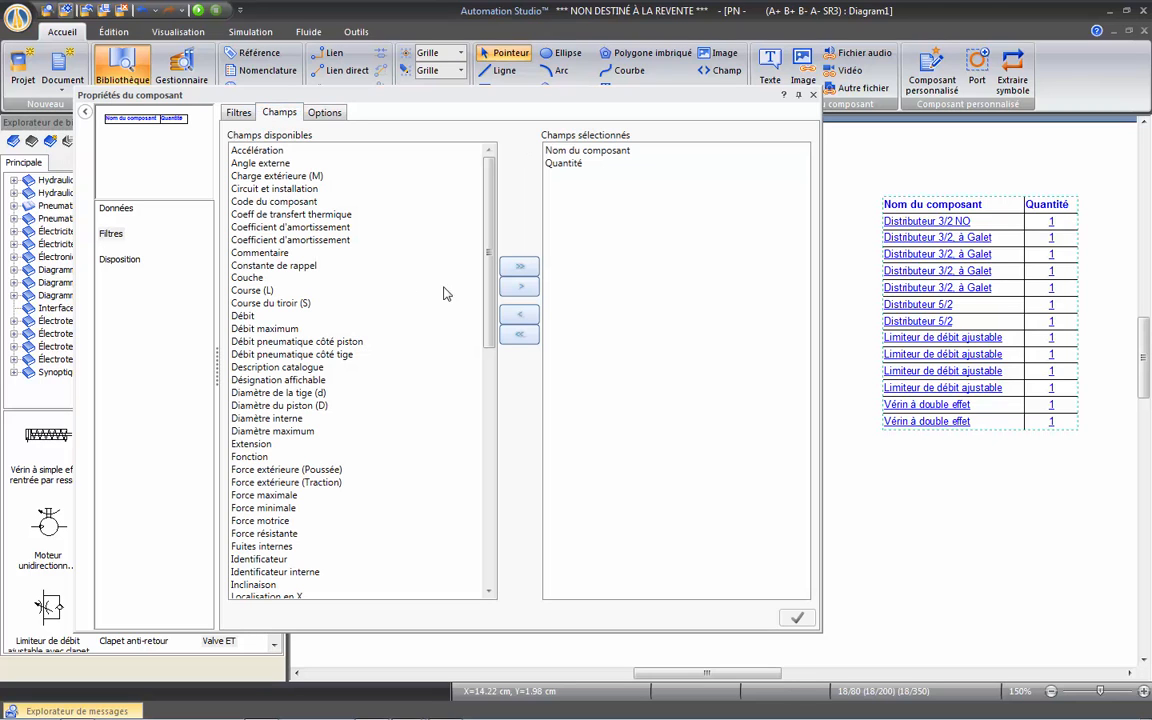
pyautogui.moveTo(489, 248); pyautogui.dragTo(484, 376)
pyautogui.click(290, 303)
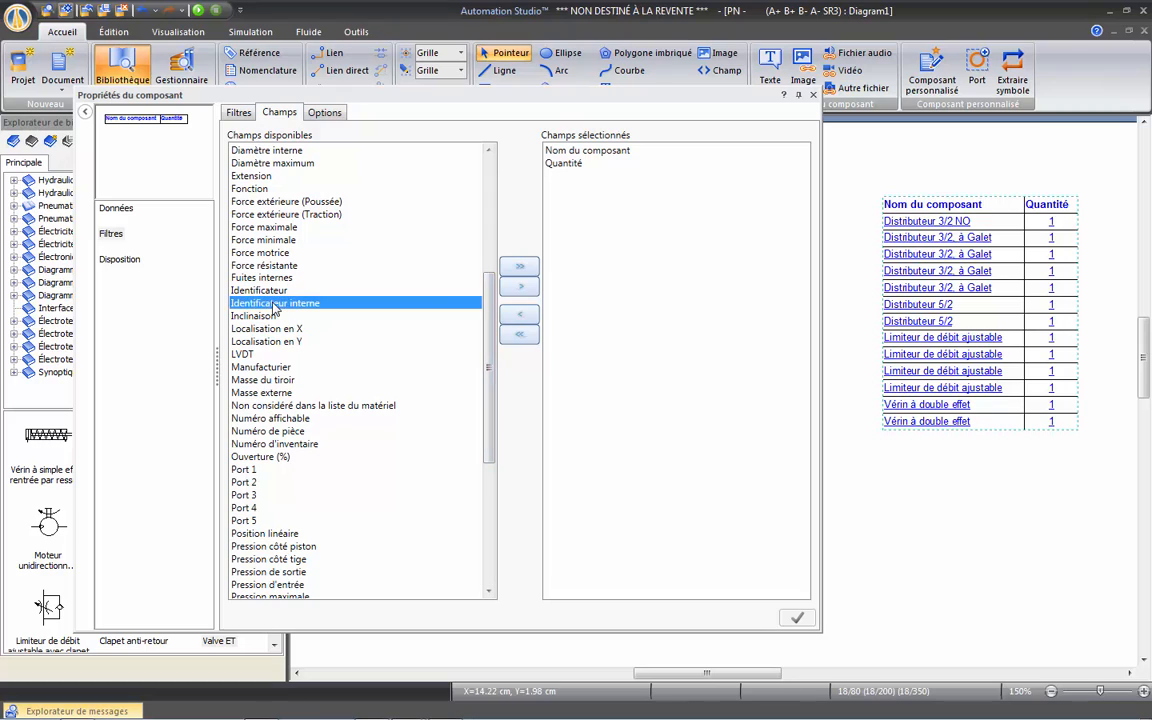
pyautogui.click(511, 288)
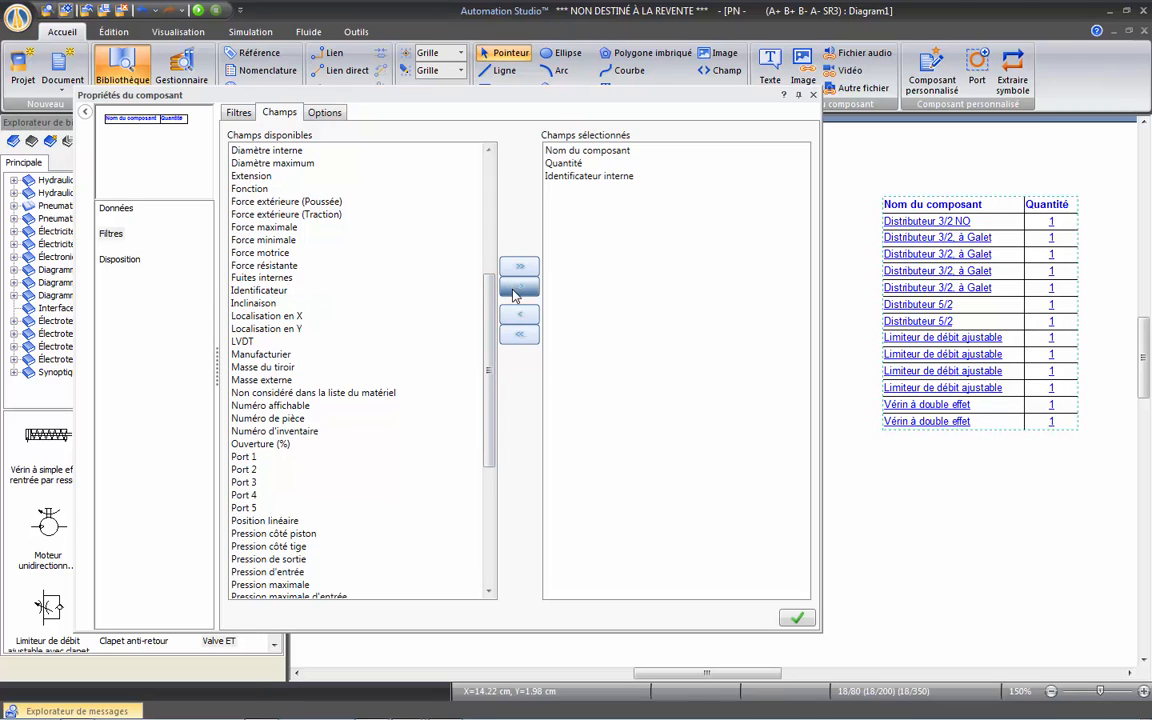
pyautogui.click(793, 620)
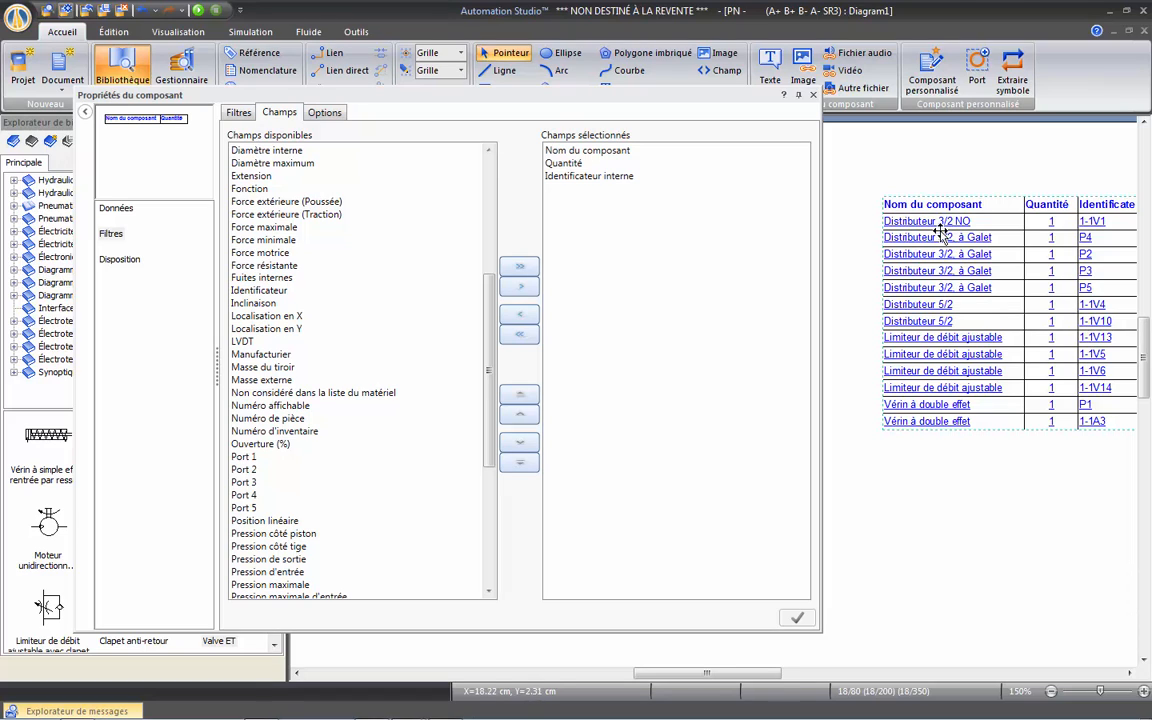
# Step: Remove the Identificateur interne field from the table's selected fields and apply the change
pyautogui.click(587, 177)
pyautogui.click(519, 314)
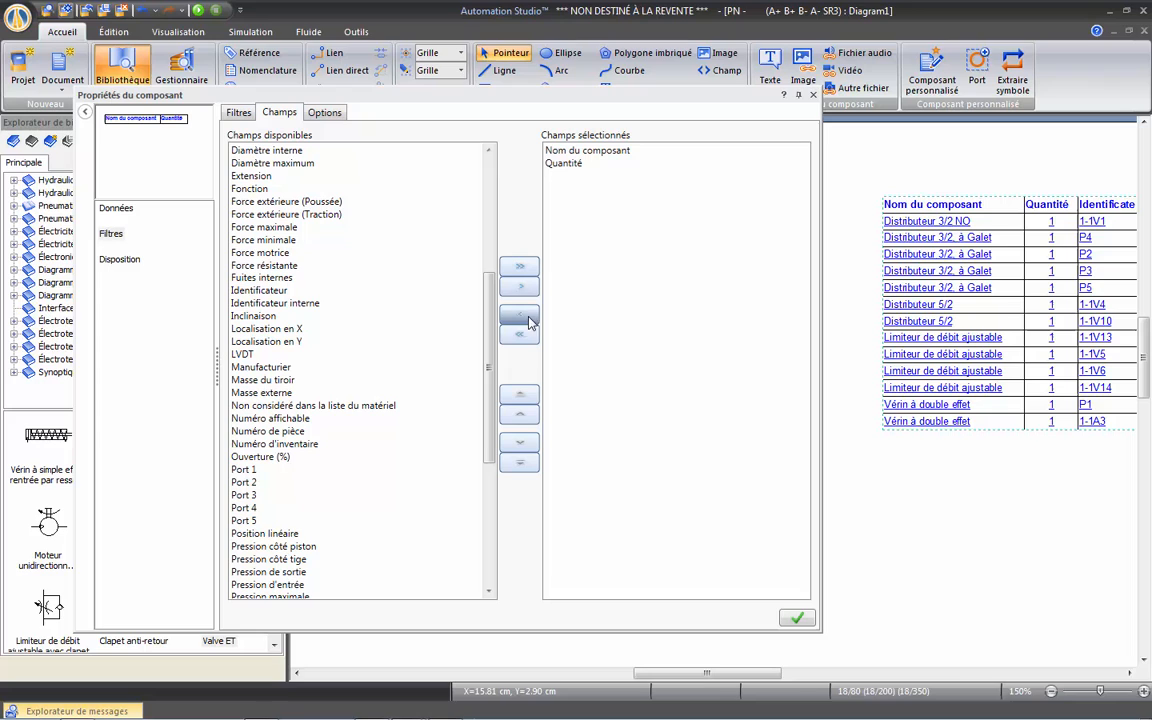
pyautogui.click(798, 618)
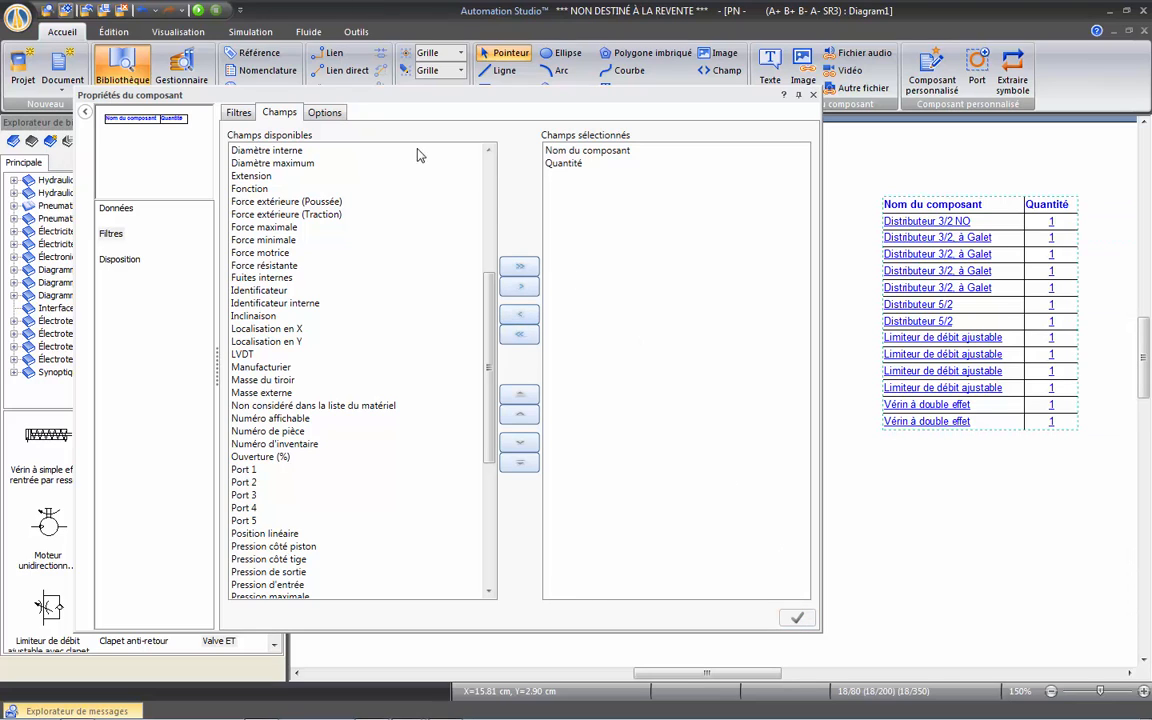
# Step: Set the table's grouping (Regroupement par) to Nom du composant, apply the change and close the component properties
pyautogui.click(325, 113)
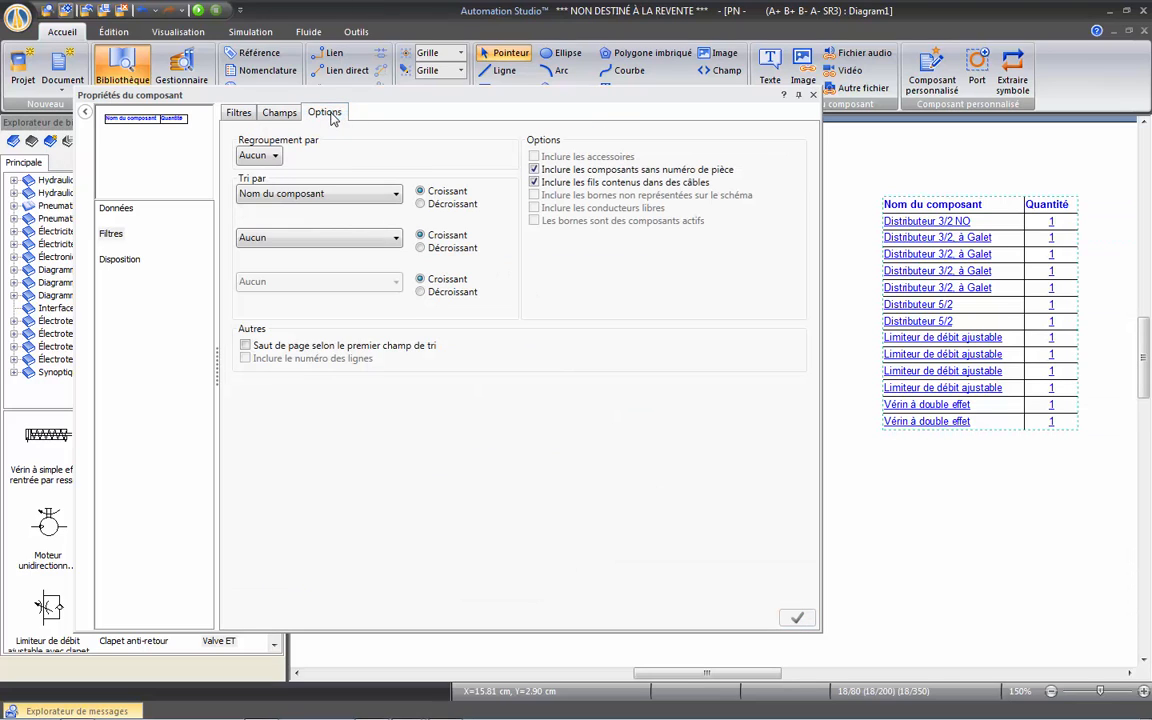
pyautogui.click(276, 157)
pyautogui.click(276, 188)
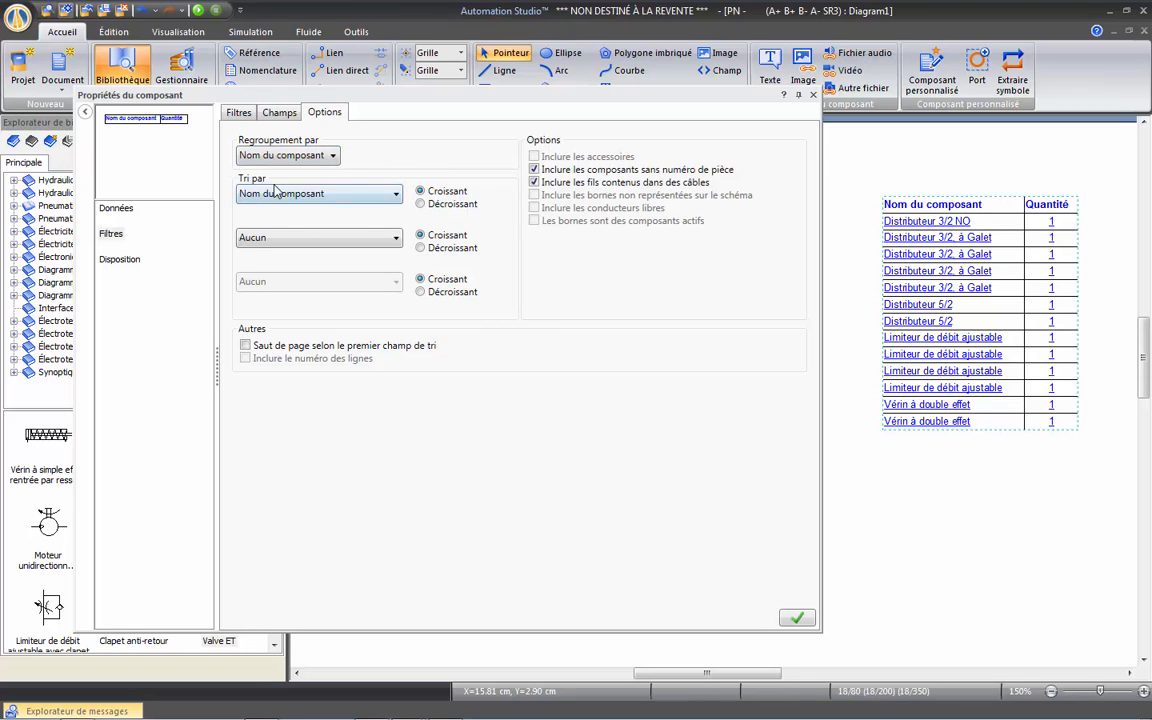
pyautogui.click(798, 619)
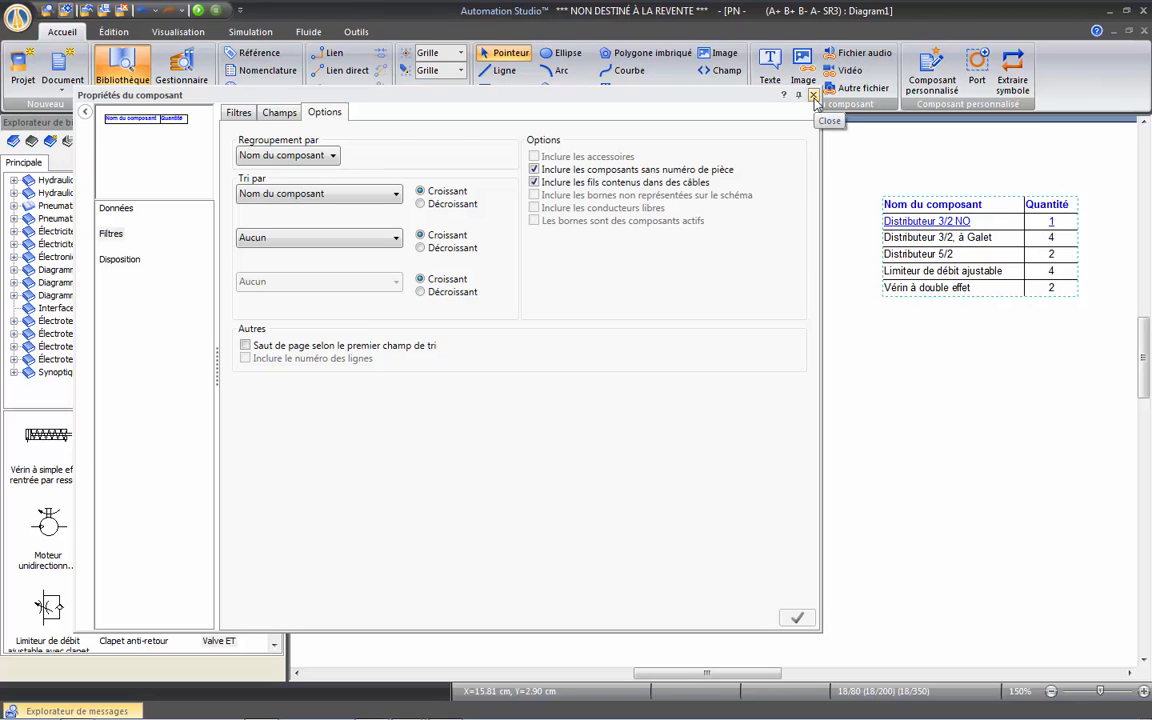
pyautogui.click(814, 96)
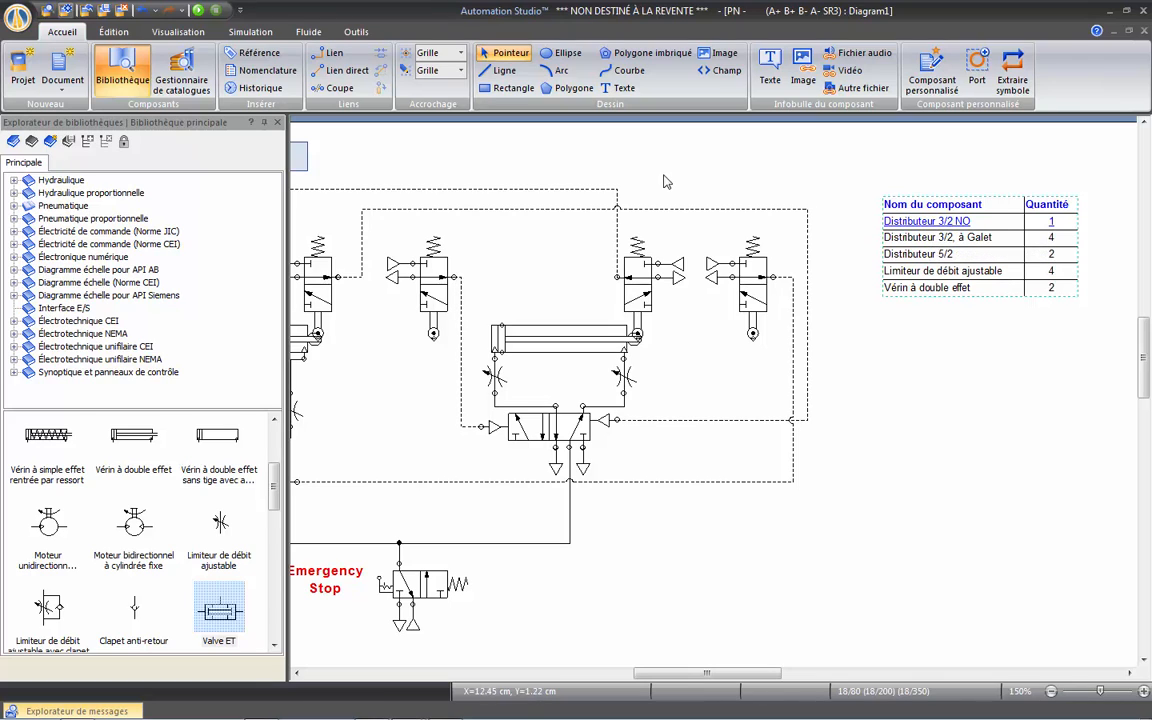
# Step: Turn off the display of hyperlinks (Hyperliens) in the diagram
pyautogui.click(182, 33)
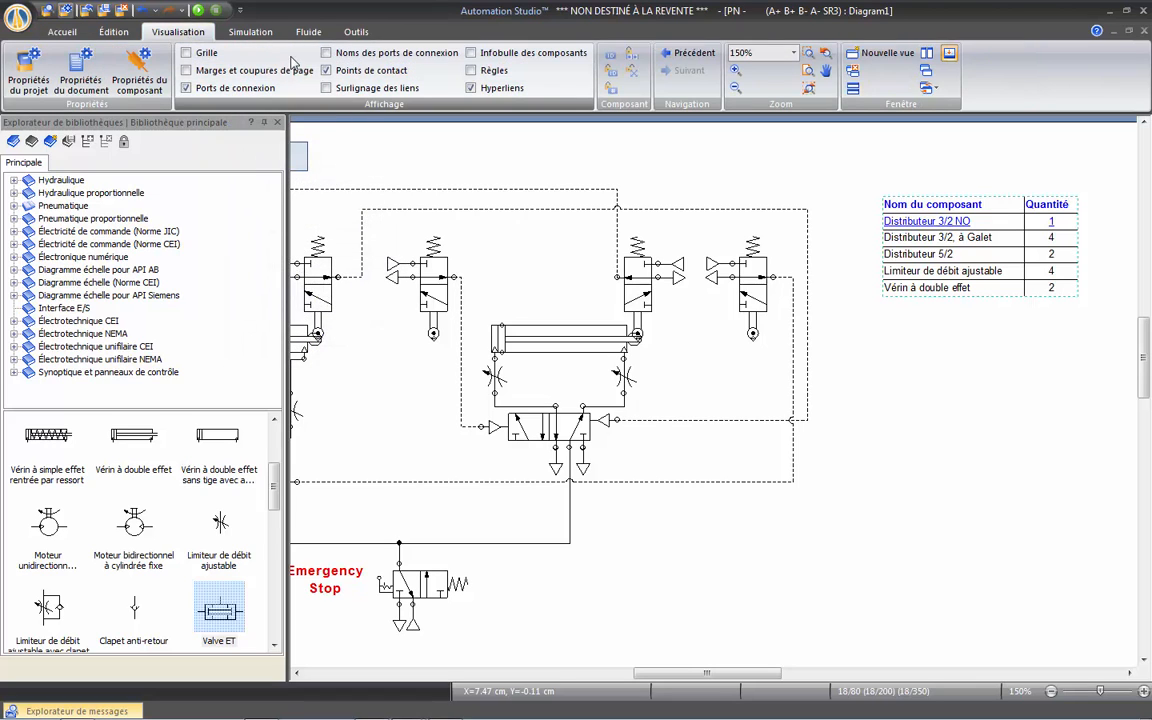
pyautogui.click(471, 89)
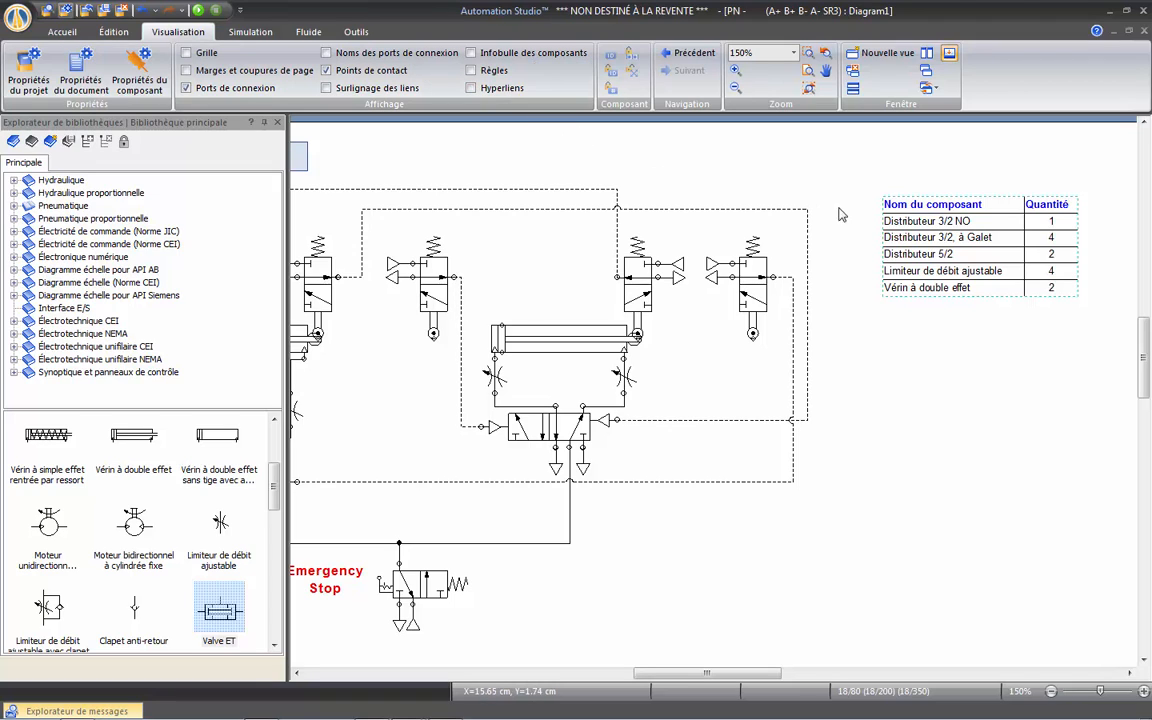
# Step: Follow the Distributeur 3/2 NO row's link to its component and look over the diagram and the table
pyautogui.keyDown('ctrl'); pyautogui.click(920, 222); pyautogui.keyUp('ctrl')
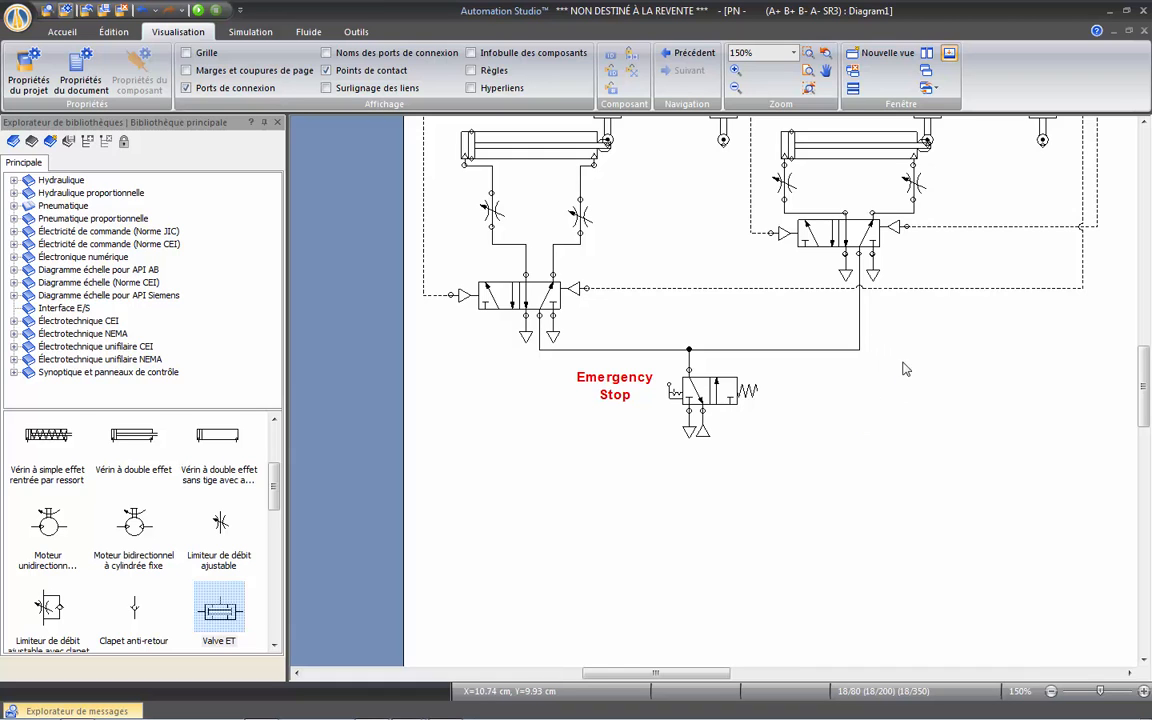
pyautogui.moveTo(935, 327); pyautogui.dragTo(822, 508)
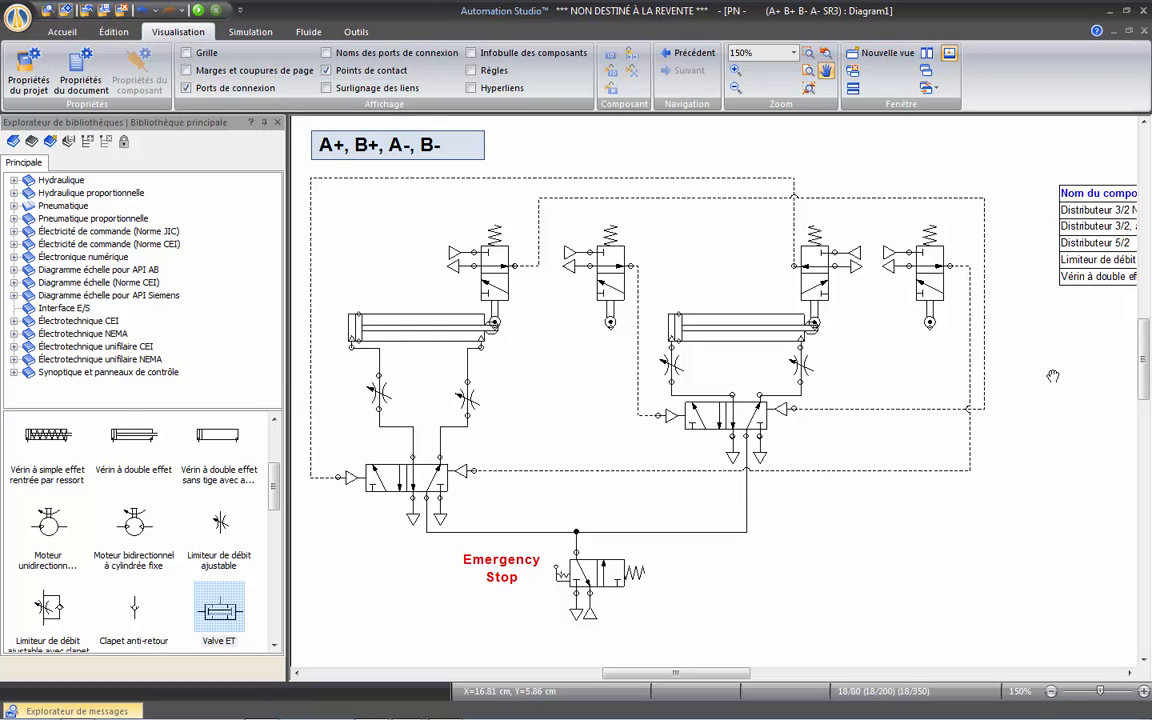
pyautogui.moveTo(1052, 377); pyautogui.dragTo(882, 396)
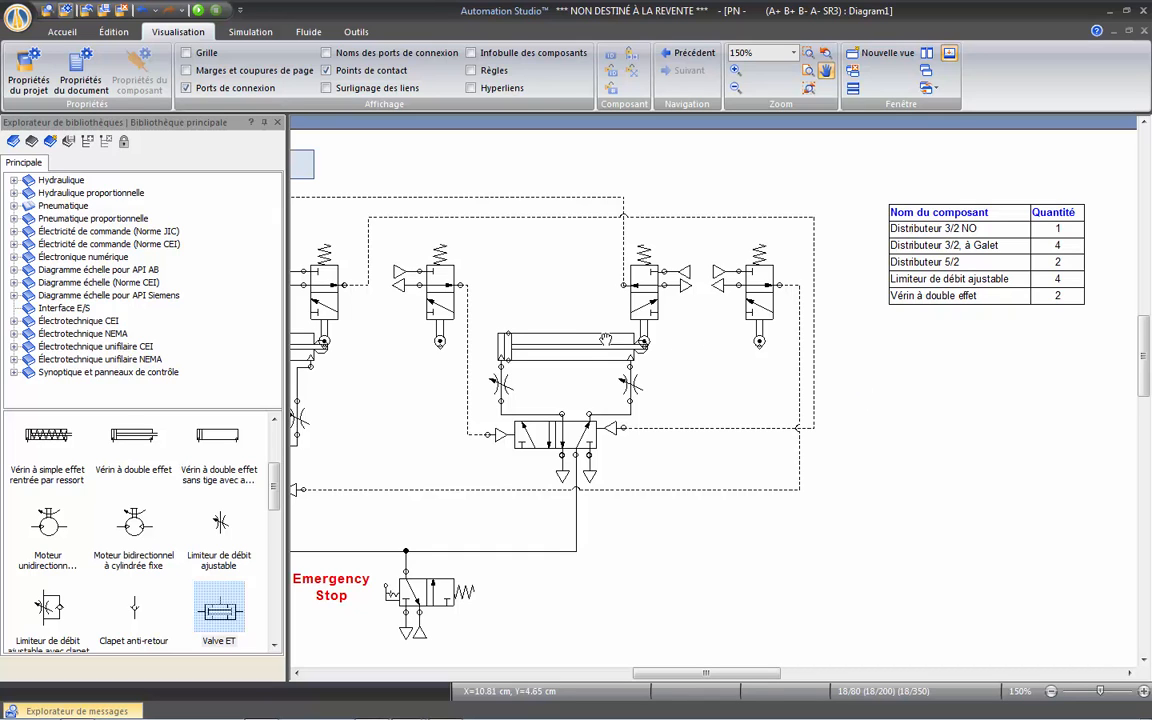
pyautogui.moveTo(572, 317); pyautogui.dragTo(741, 313)
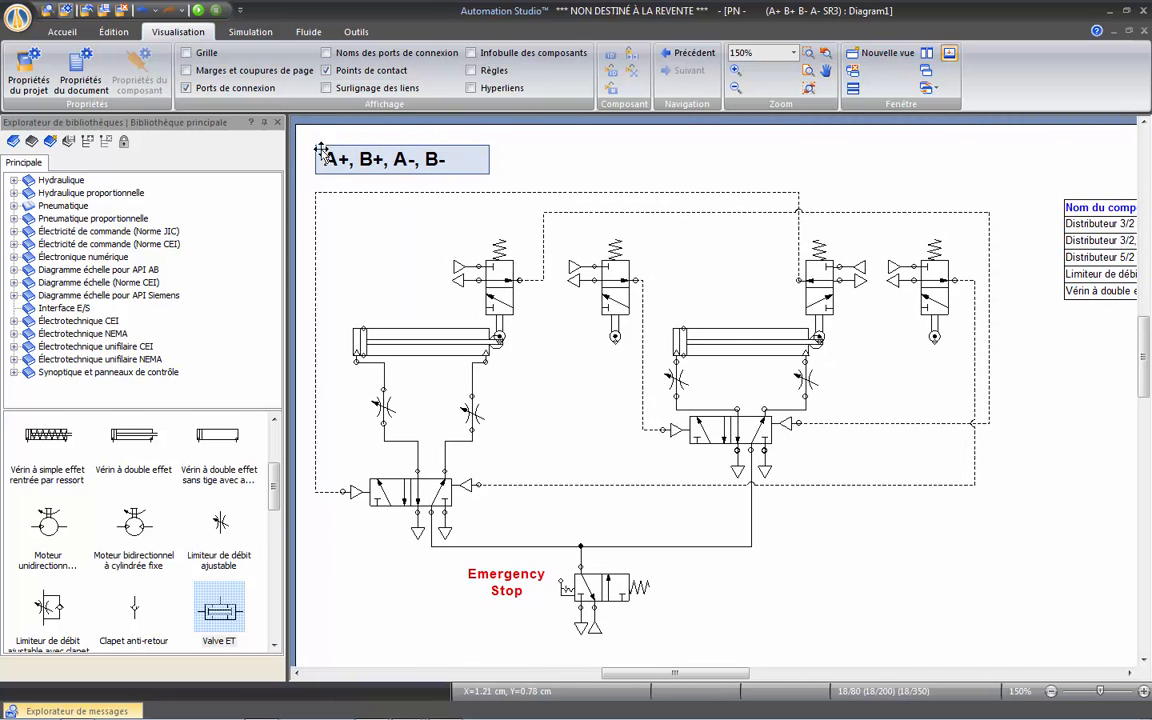
# Step: Create a new report document in the project from the standard Nomenclature template
pyautogui.click(77, 37)
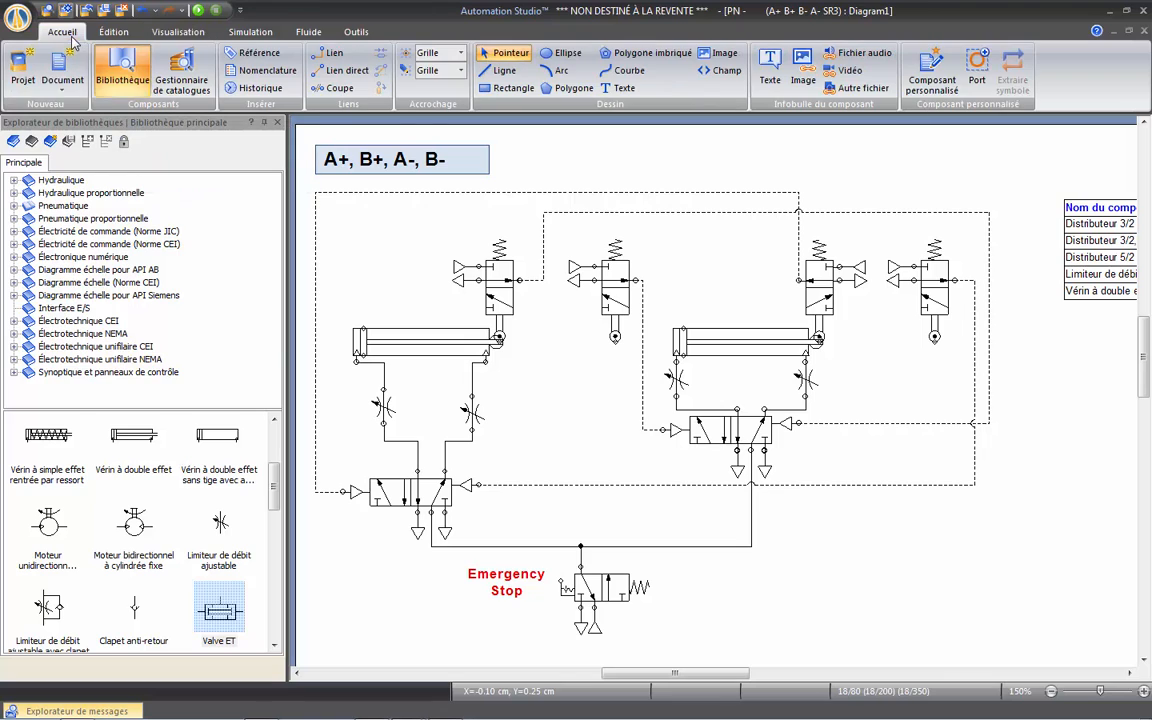
pyautogui.click(57, 90)
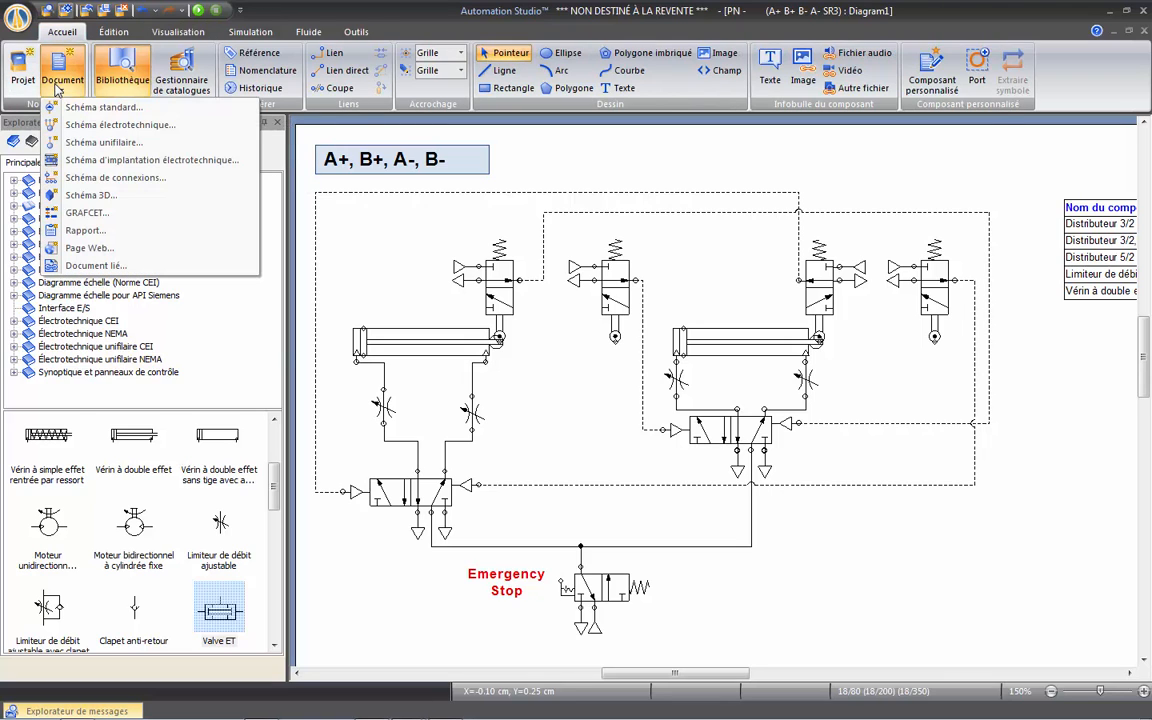
pyautogui.click(85, 232)
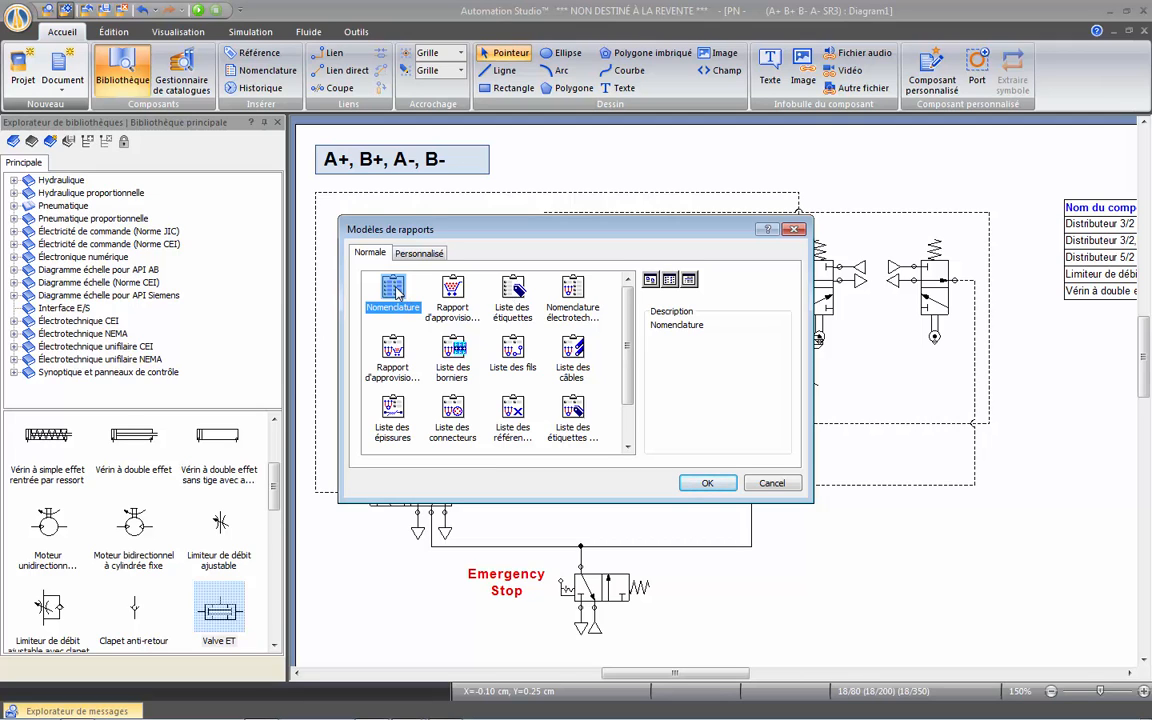
pyautogui.click(707, 483)
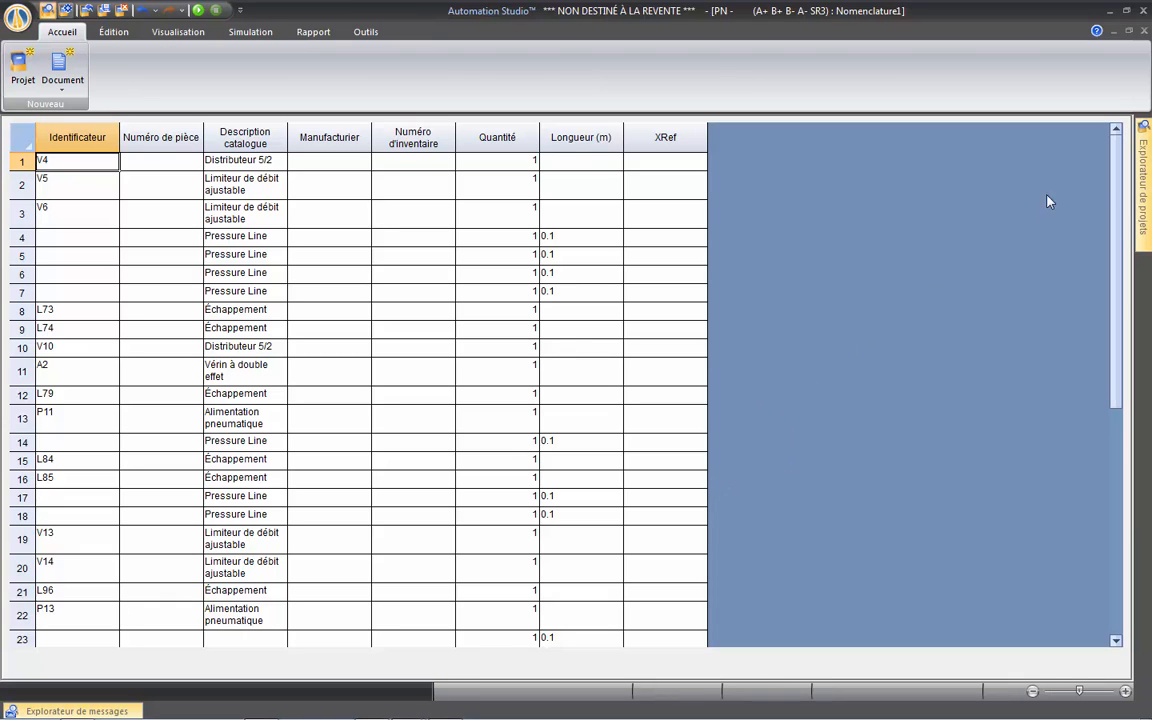
# Step: Open the Nomenclature report from the project and widen its Description catalogue column so each description fits on one line
pyautogui.moveTo(1141, 172)
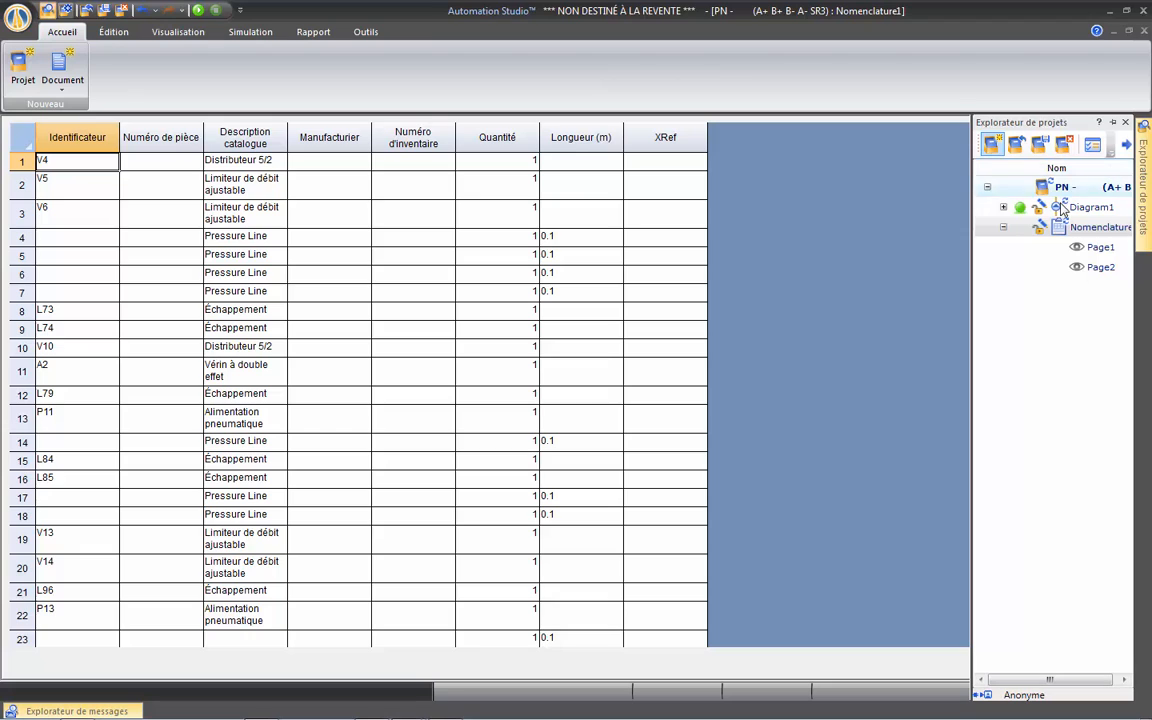
pyautogui.doubleClick(1118, 230)
pyautogui.click(566, 213)
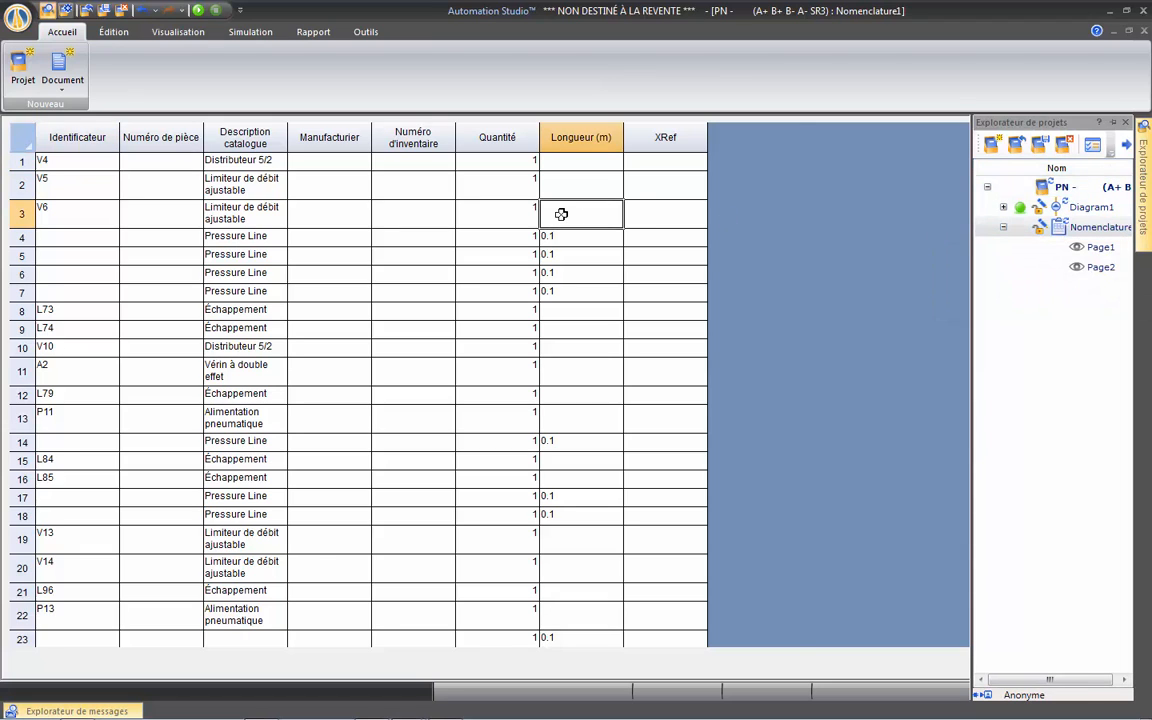
pyautogui.moveTo(287, 132); pyautogui.dragTo(384, 132)
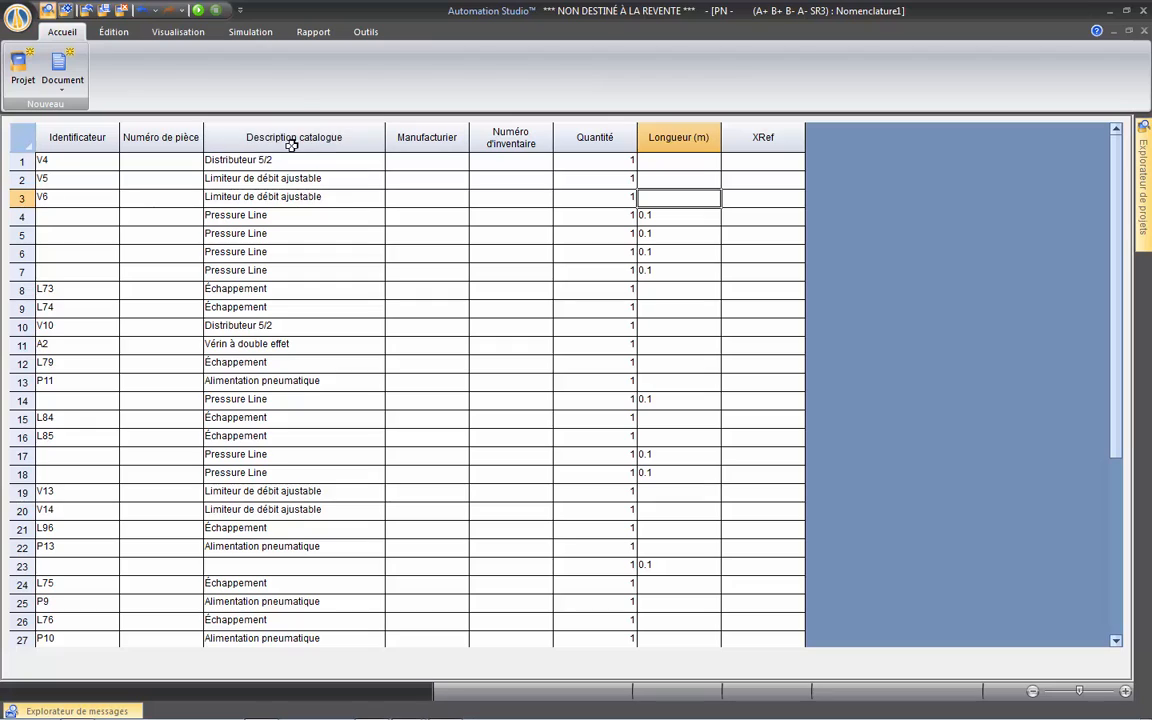
# Step: Export the report to the BOM folder as a tab-delimited text file (Texte (Tabulé)), keeping the proposed file name
pyautogui.click(328, 34)
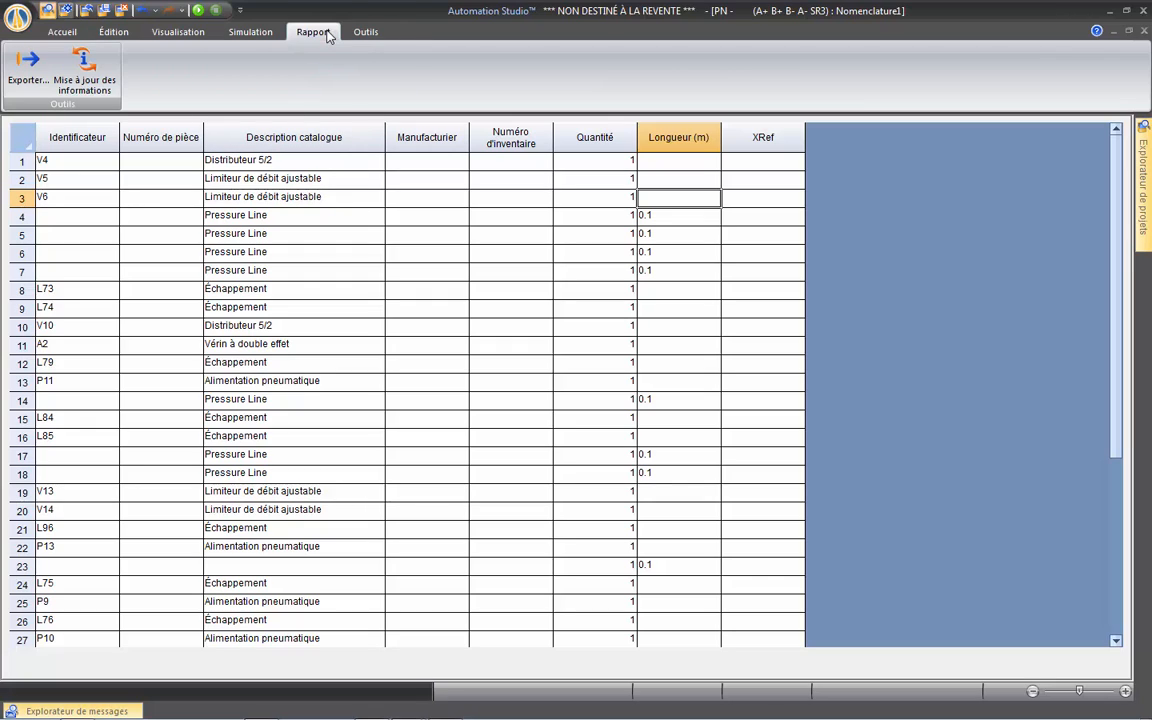
pyautogui.click(30, 64)
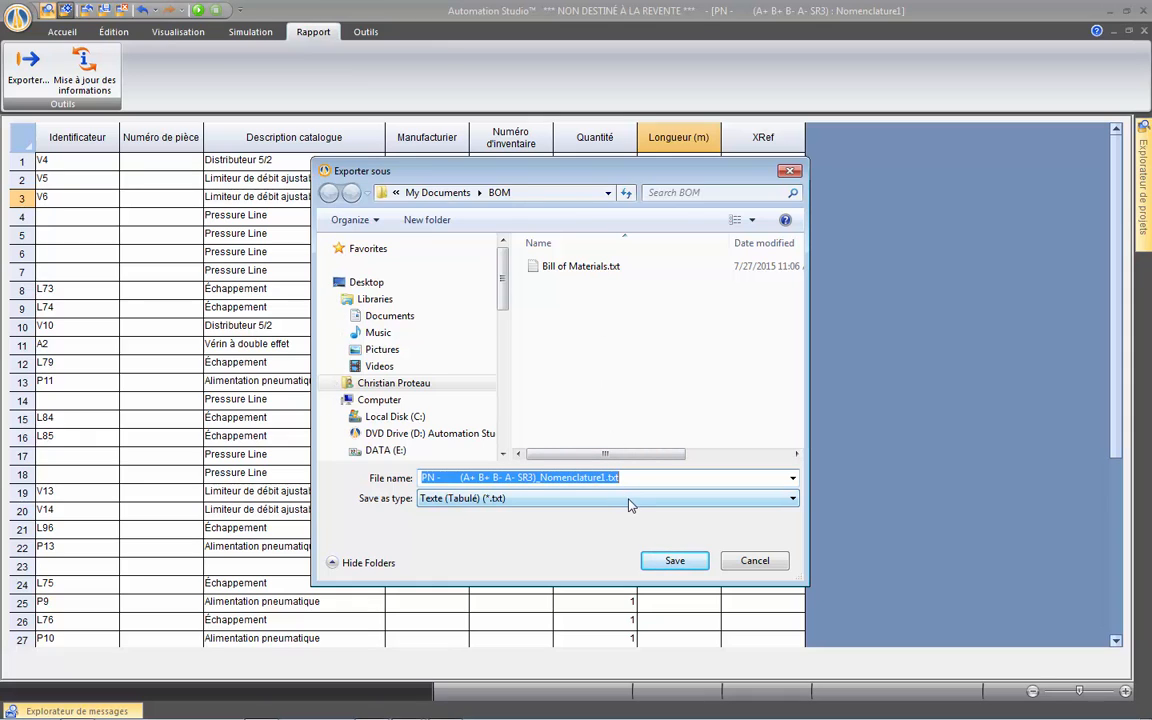
pyautogui.click(700, 563)
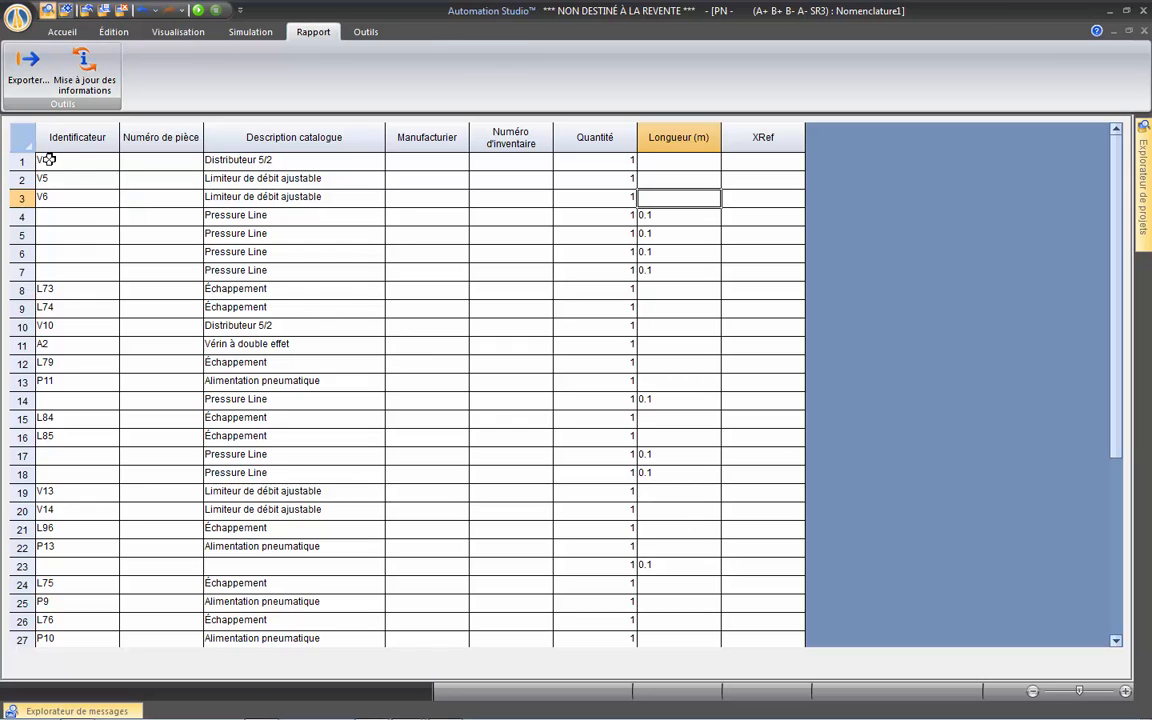
# Step: Copy all report columns from Identificateur through XRef
pyautogui.click(45, 132)
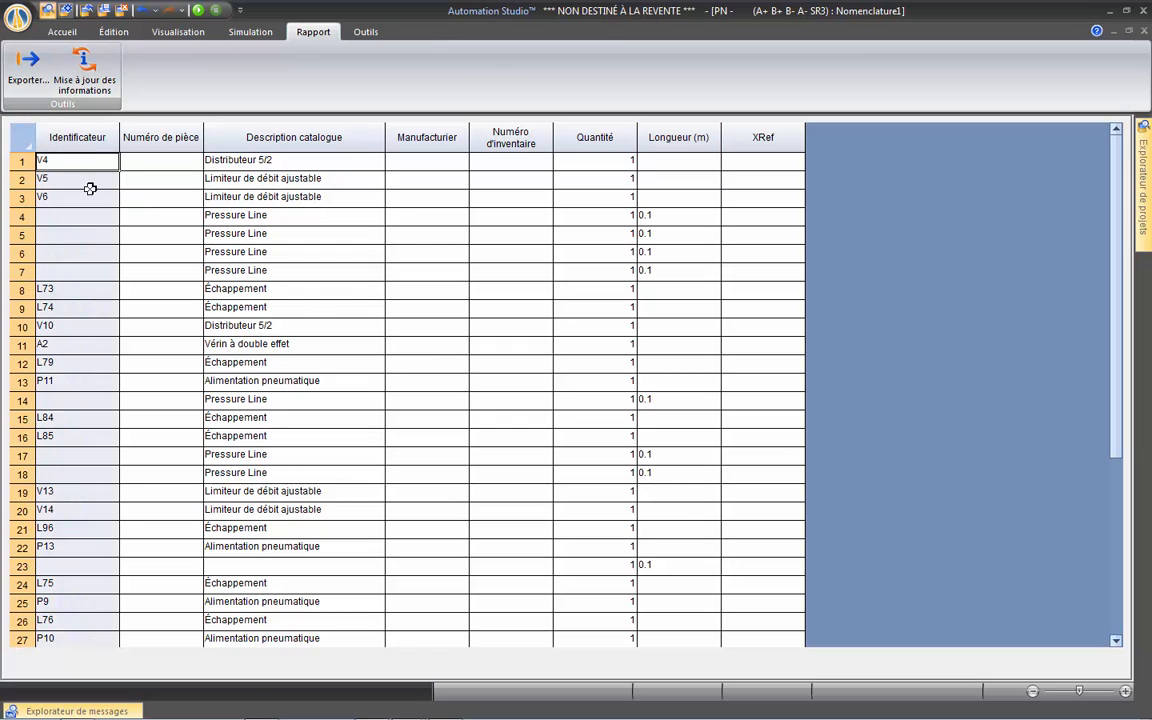
pyautogui.moveTo(90, 189); pyautogui.dragTo(782, 147)
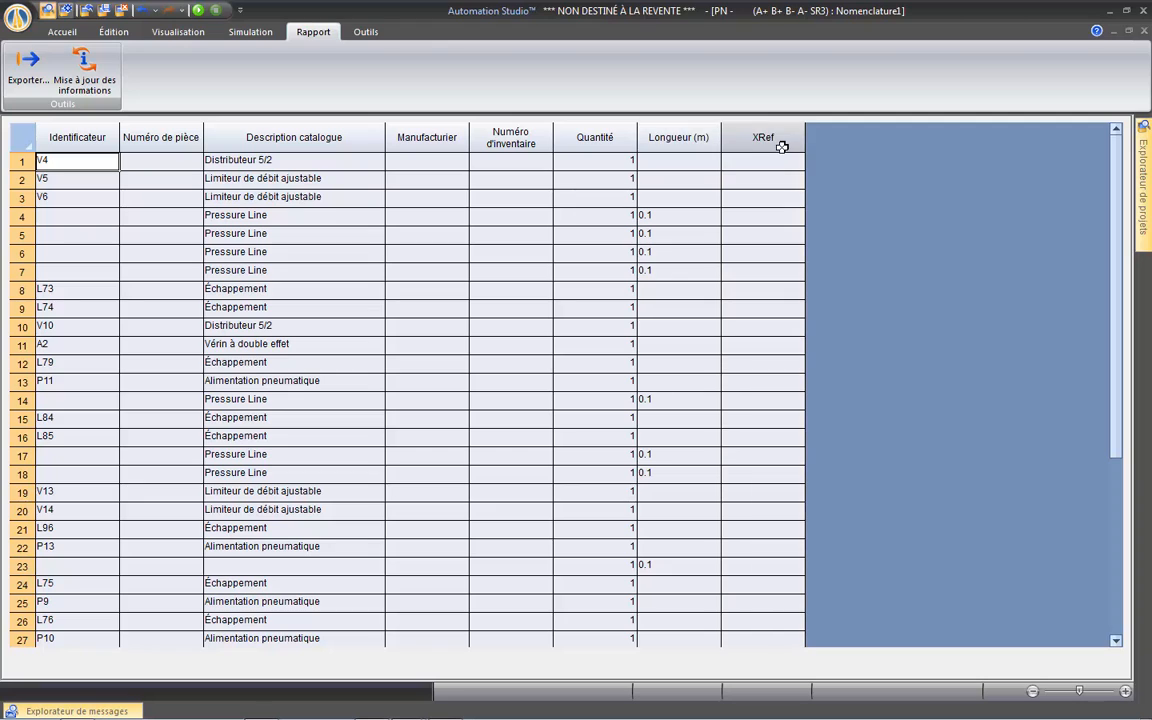
pyautogui.rightClick(585, 150)
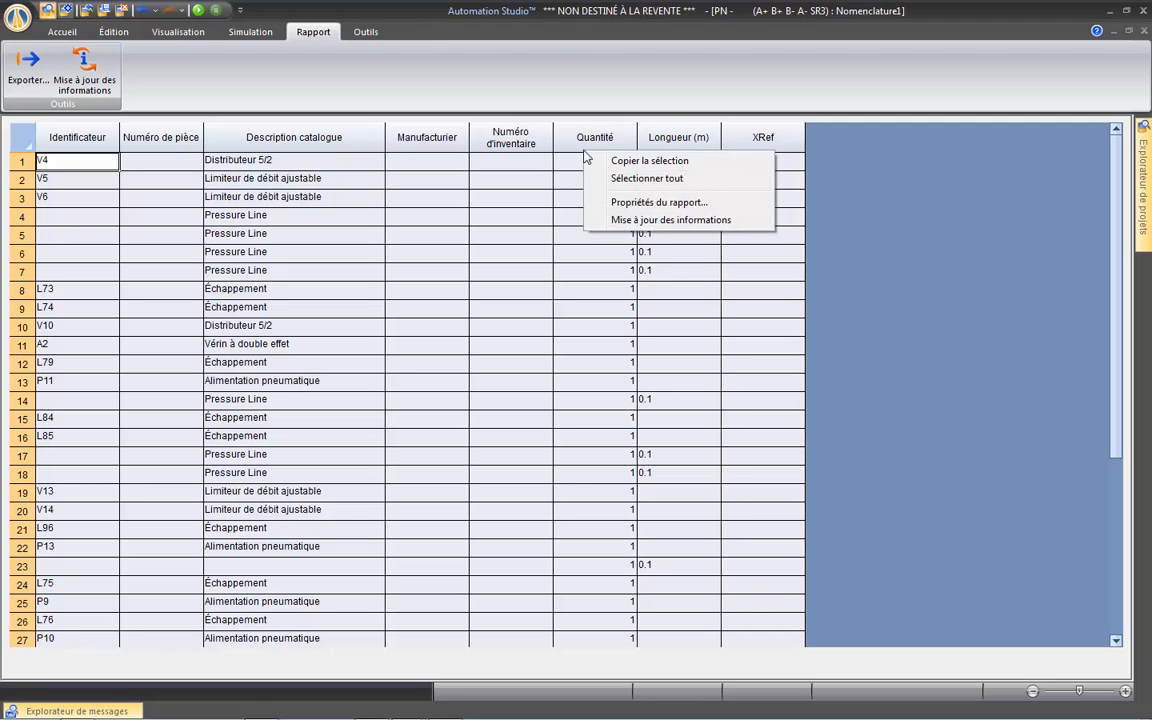
pyautogui.click(647, 162)
# Step: Open a blank Microsoft Excel workbook and paste the copied report data at cell A1 of Sheet1
pyautogui.click(22, 711)
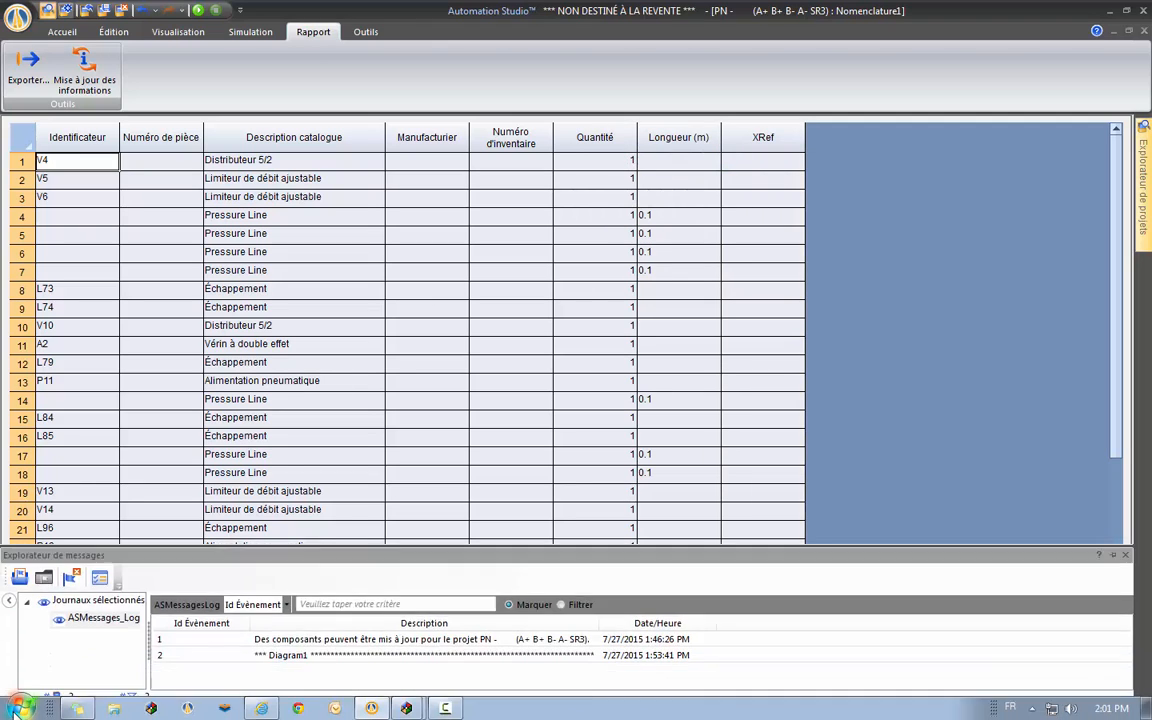
pyautogui.click(100, 92)
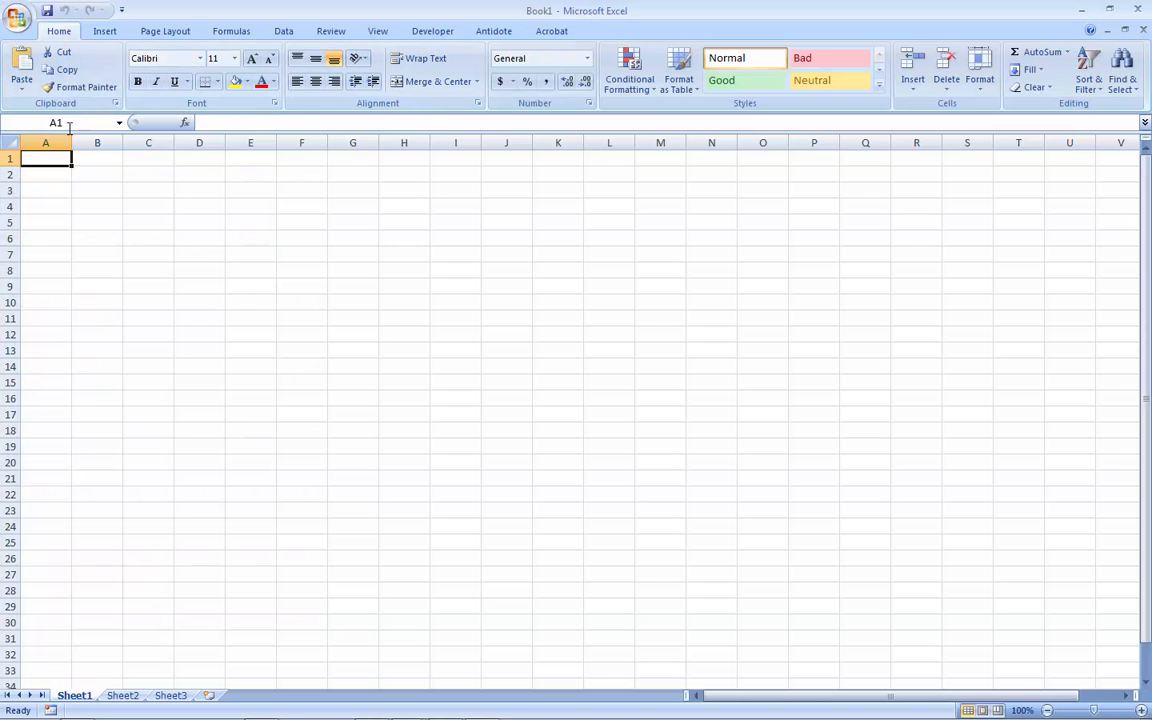
pyautogui.rightClick(49, 158)
pyautogui.click(103, 206)
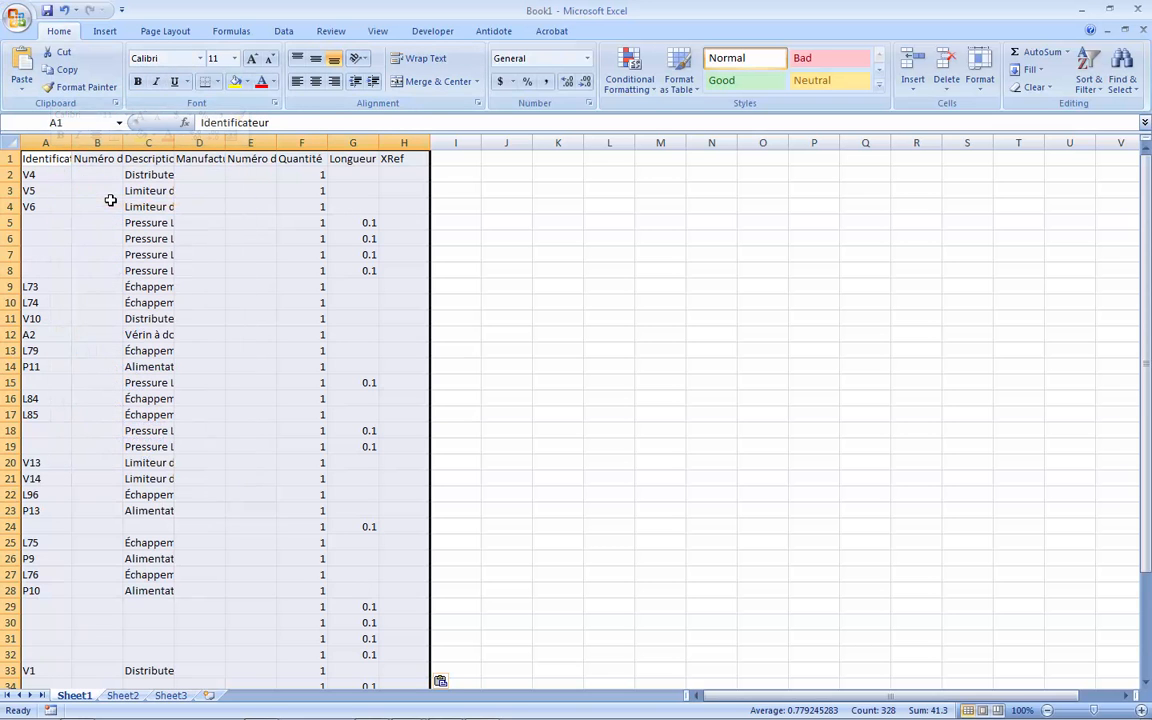
# Step: Auto-fit the width of all columns in the sheet to their contents
pyautogui.click(17, 143)
pyautogui.doubleClick(71, 143)
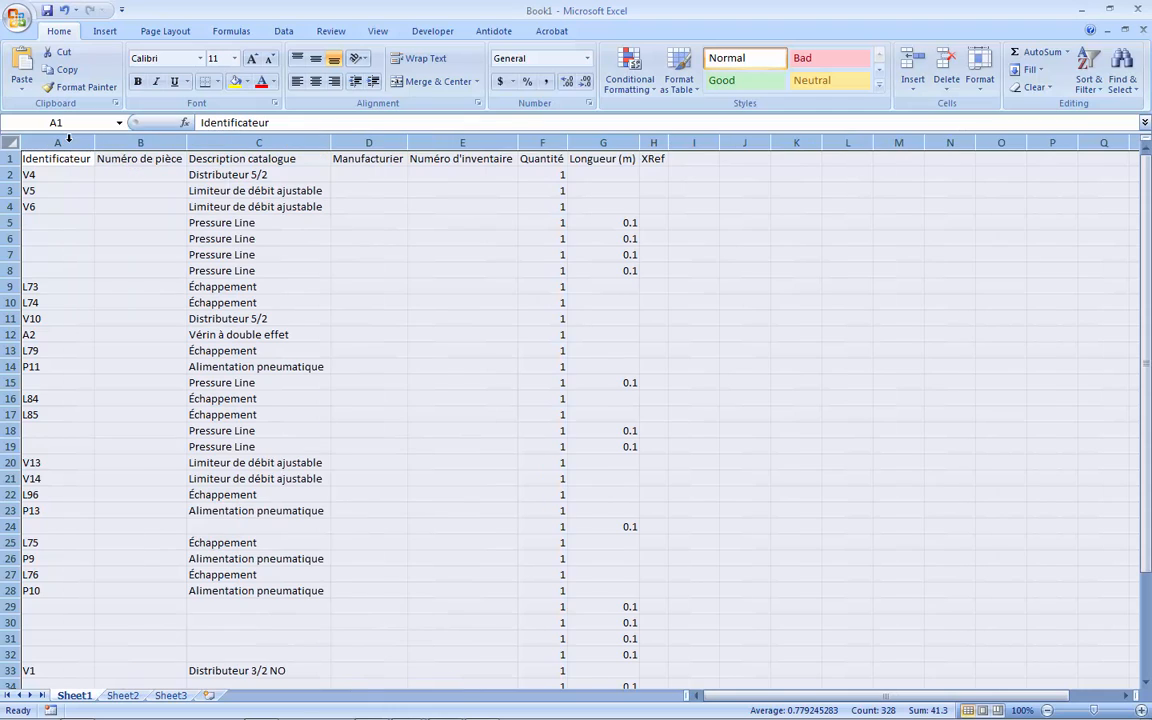
pyautogui.click(783, 285)
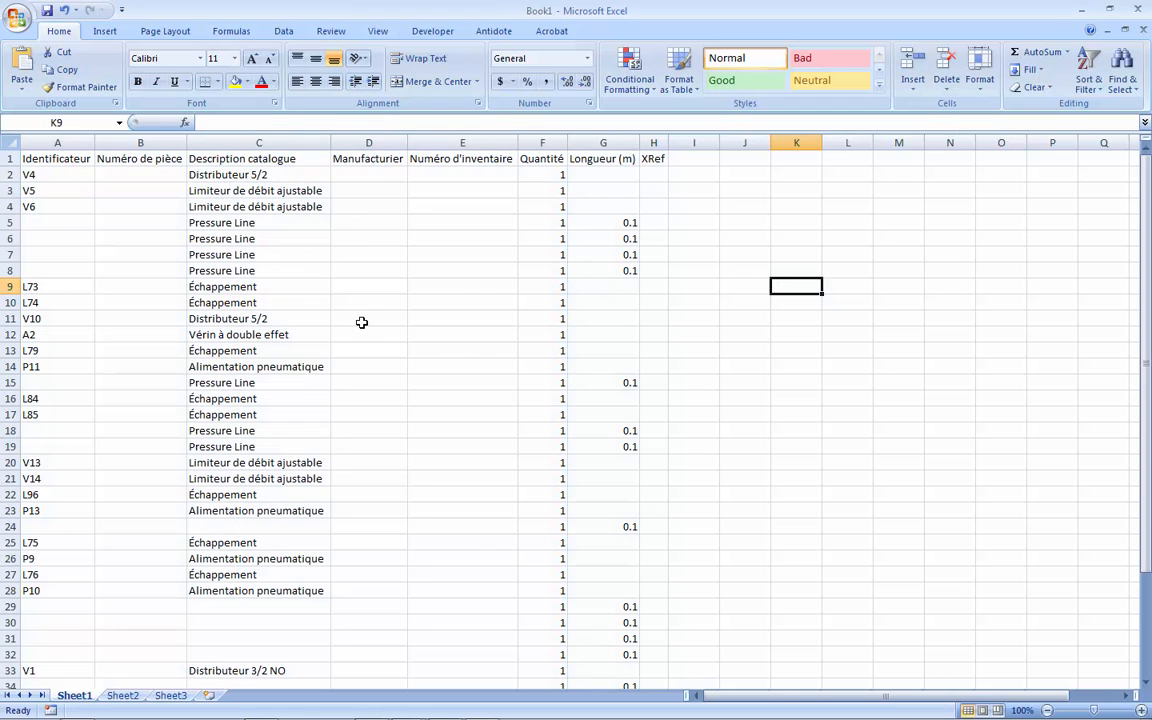
# Step: Look over the pasted rows and close the Excel workbook to return to the Nomenclature report in Automation Studio
pyautogui.scroll(-1, 361, 322)
pyautogui.scroll(-1, 361, 322)
pyautogui.scroll(2, 361, 322)
pyautogui.hotkey('alt', 'F4')
pyautogui.click(584, 407)
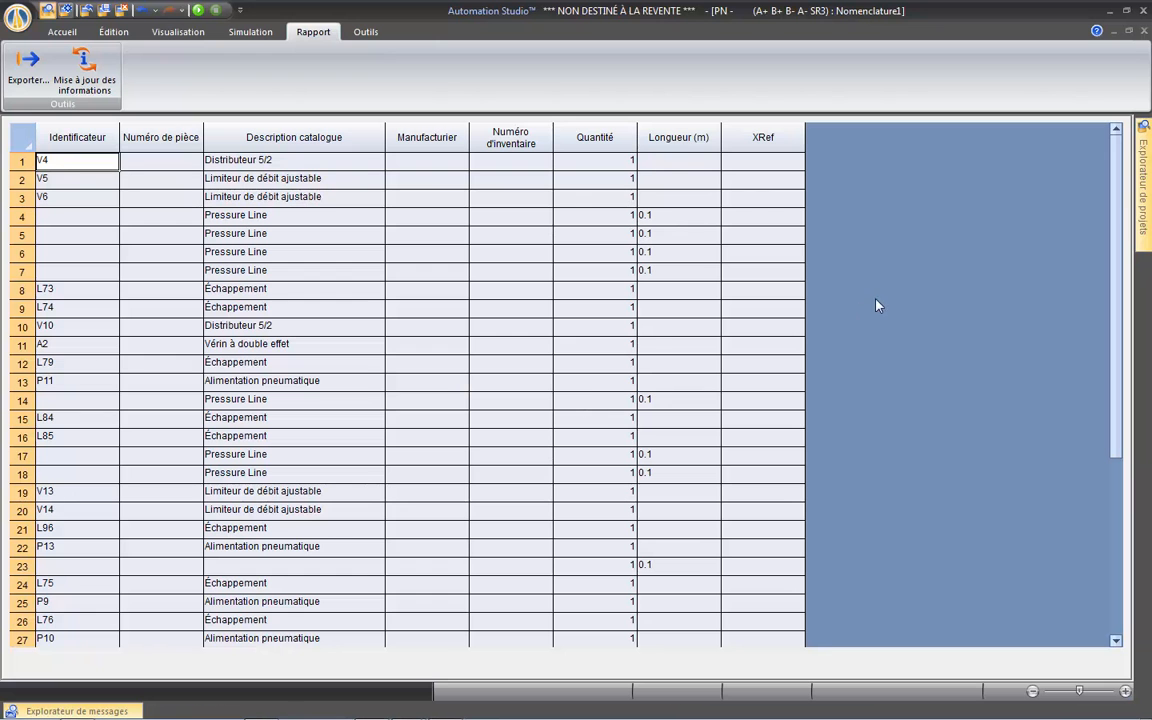
# Step: Return to Diagram1 and attach a component reference to the first double-acting cylinder, with its bubble above the cylinder
pyautogui.moveTo(1142, 174)
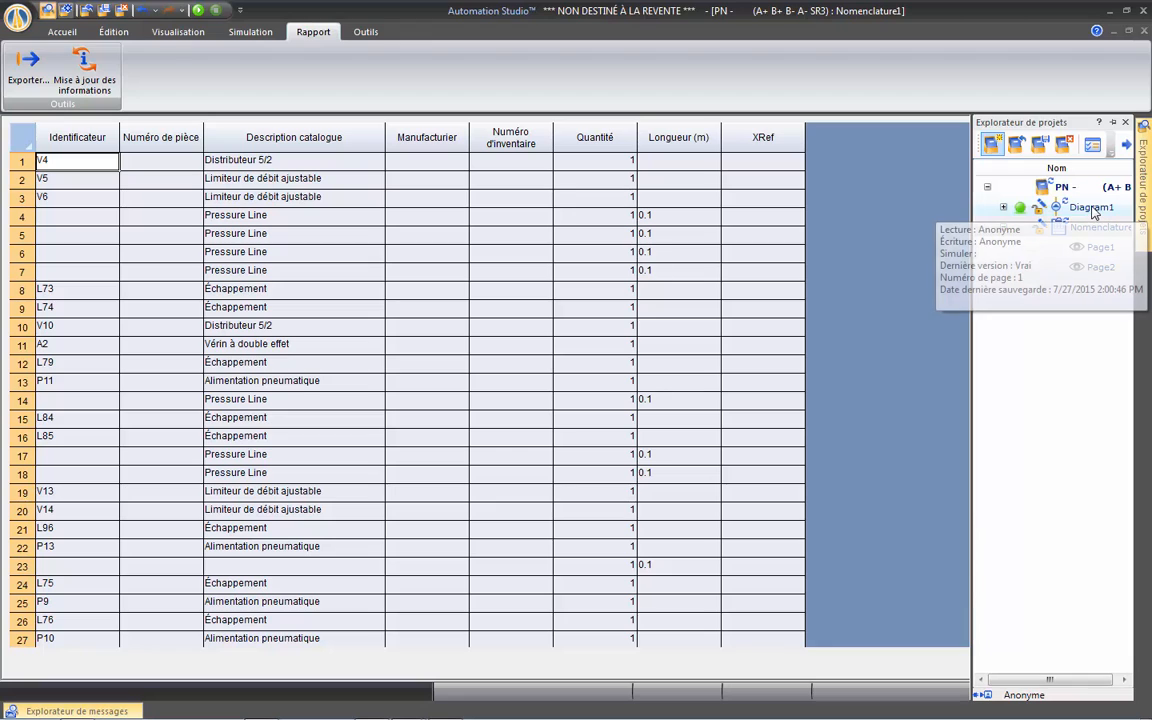
pyautogui.doubleClick(1091, 208)
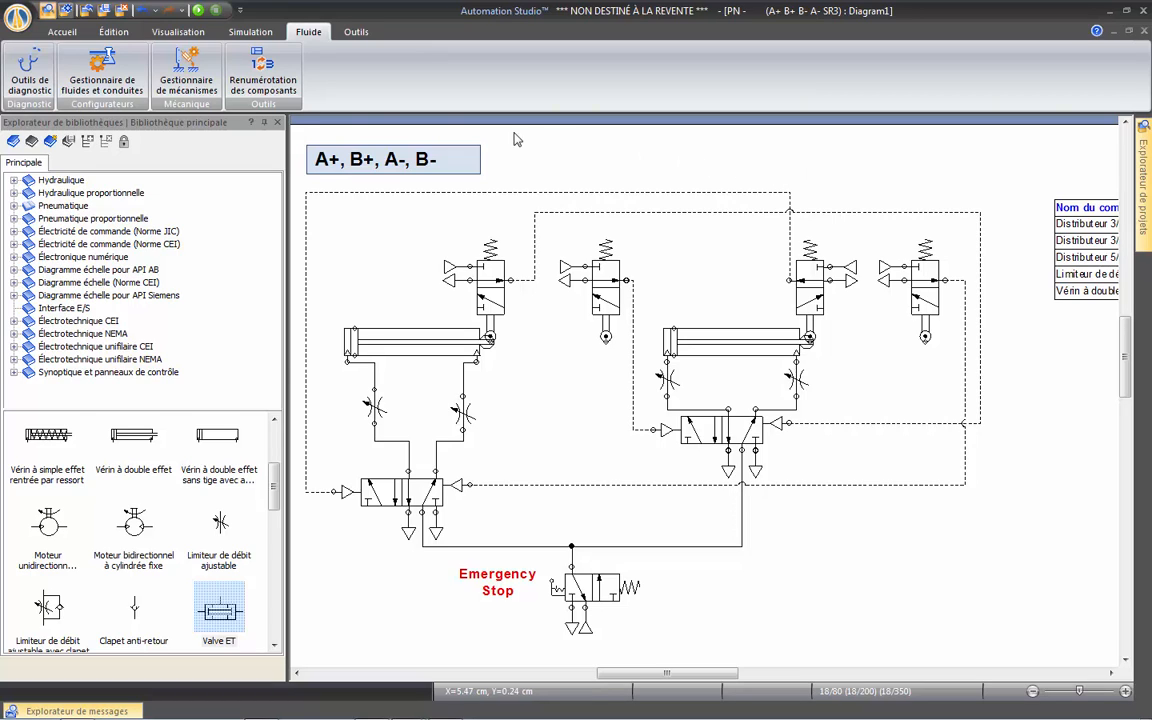
pyautogui.click(62, 32)
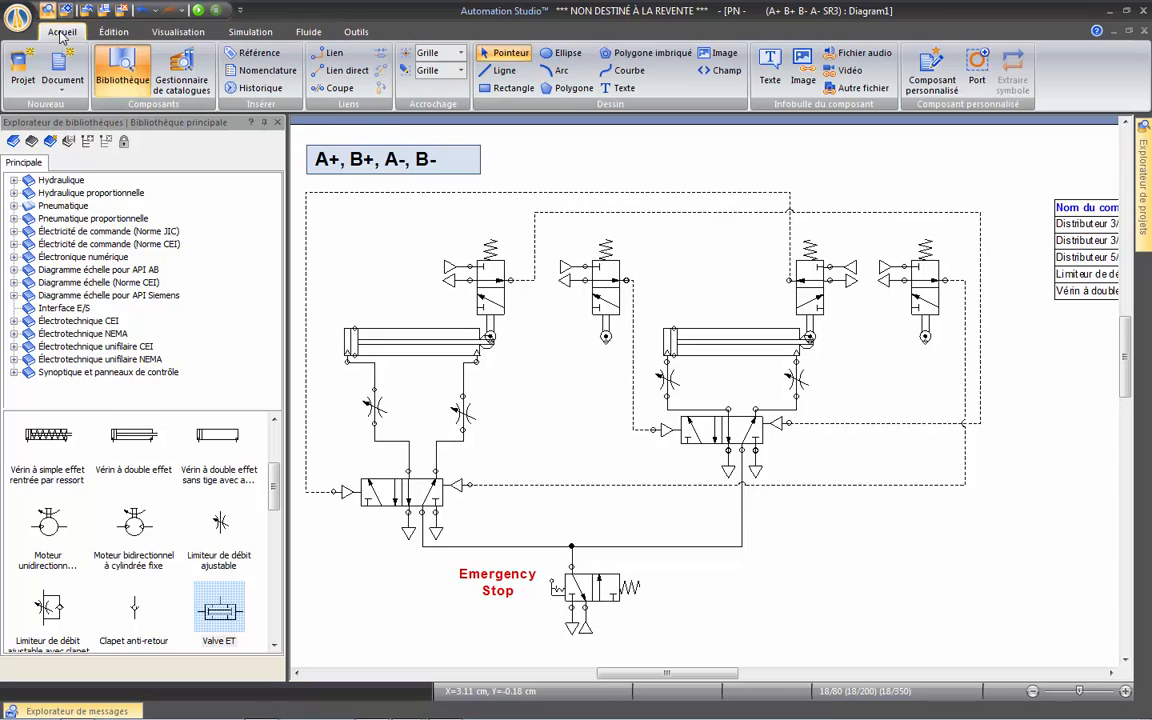
pyautogui.click(246, 56)
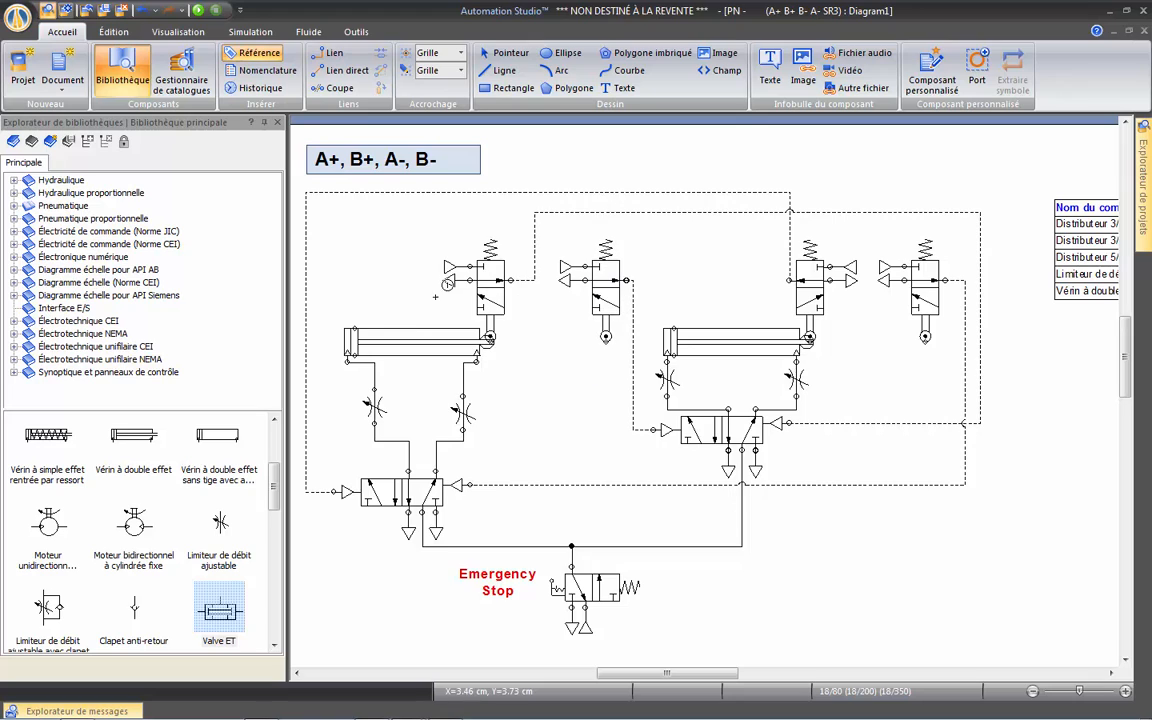
pyautogui.click(418, 338)
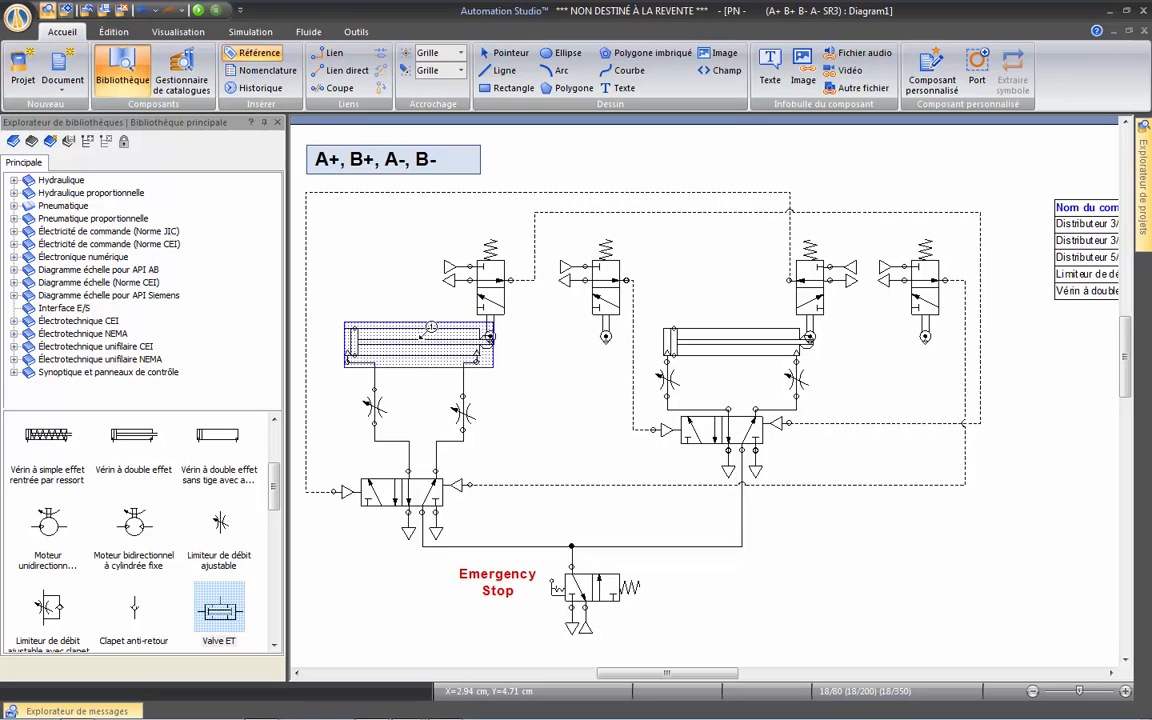
pyautogui.click(421, 338)
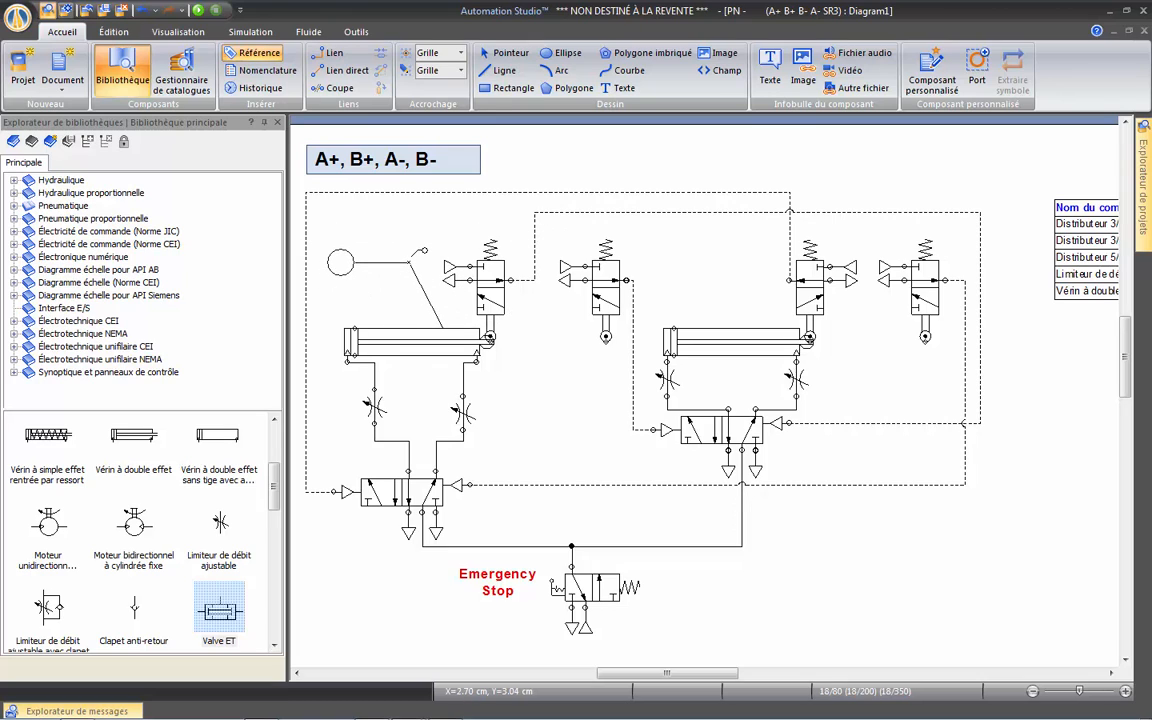
pyautogui.click(340, 261)
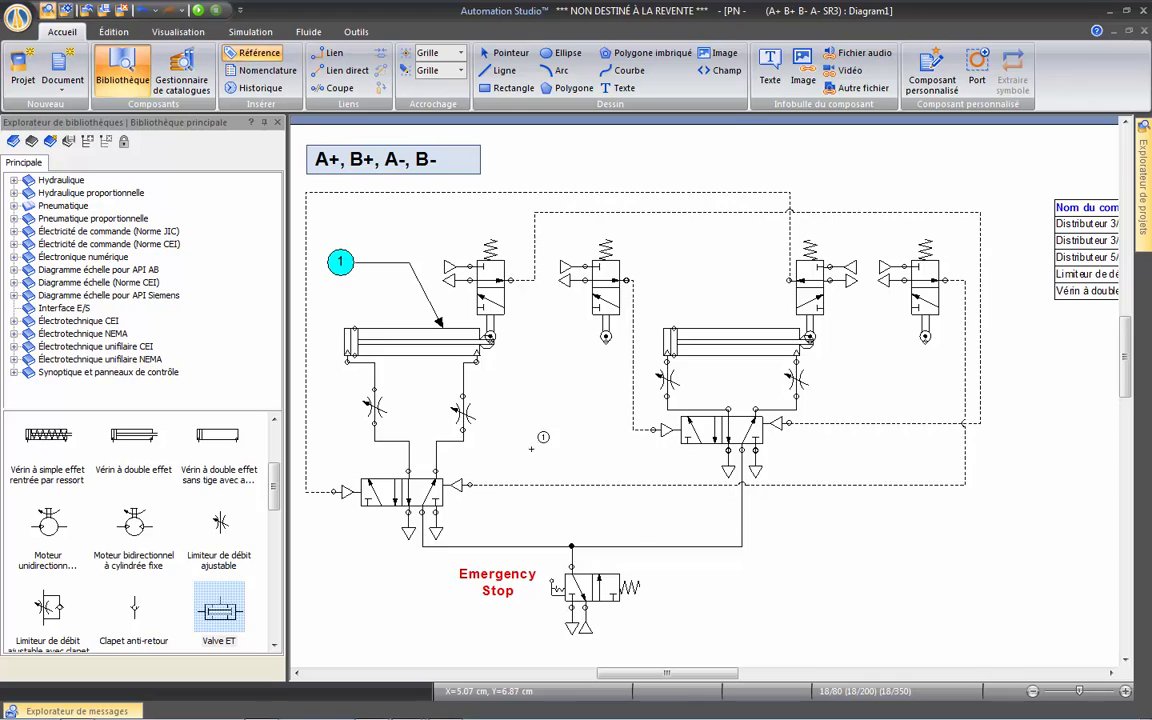
# Step: Add references to the Emergency Stop valve and to the second cylinder's right-hand flow limiter, with both bubbles below and to the right
pyautogui.click(600, 584)
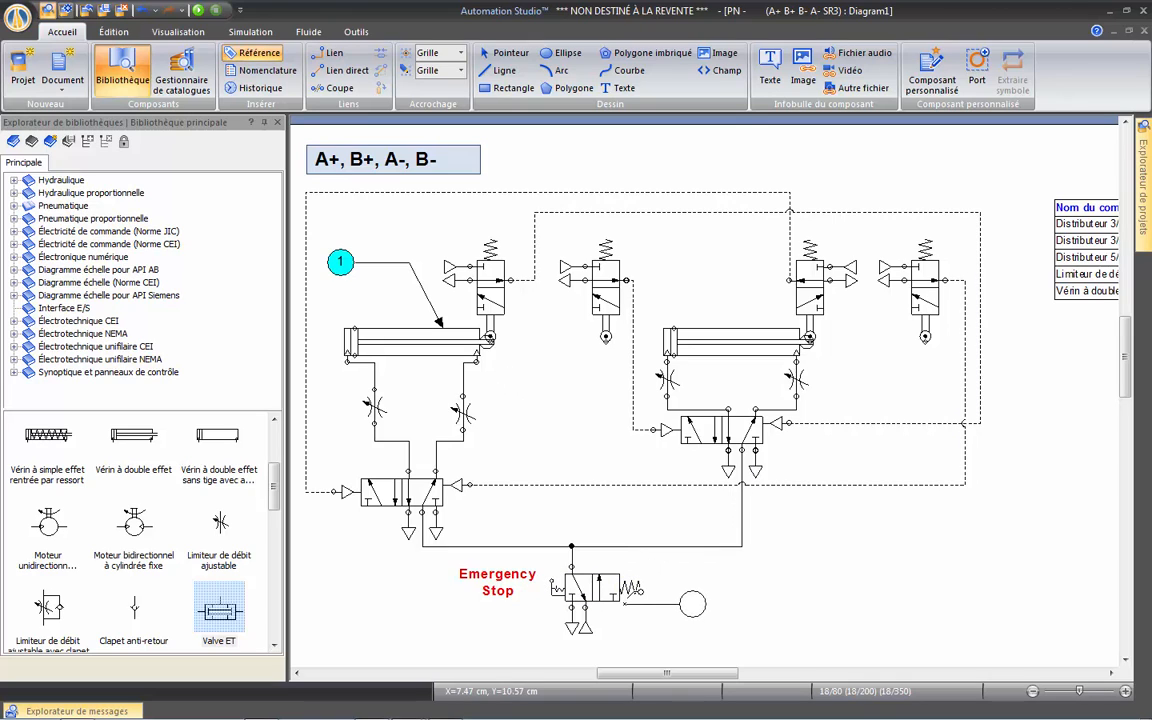
pyautogui.click(709, 632)
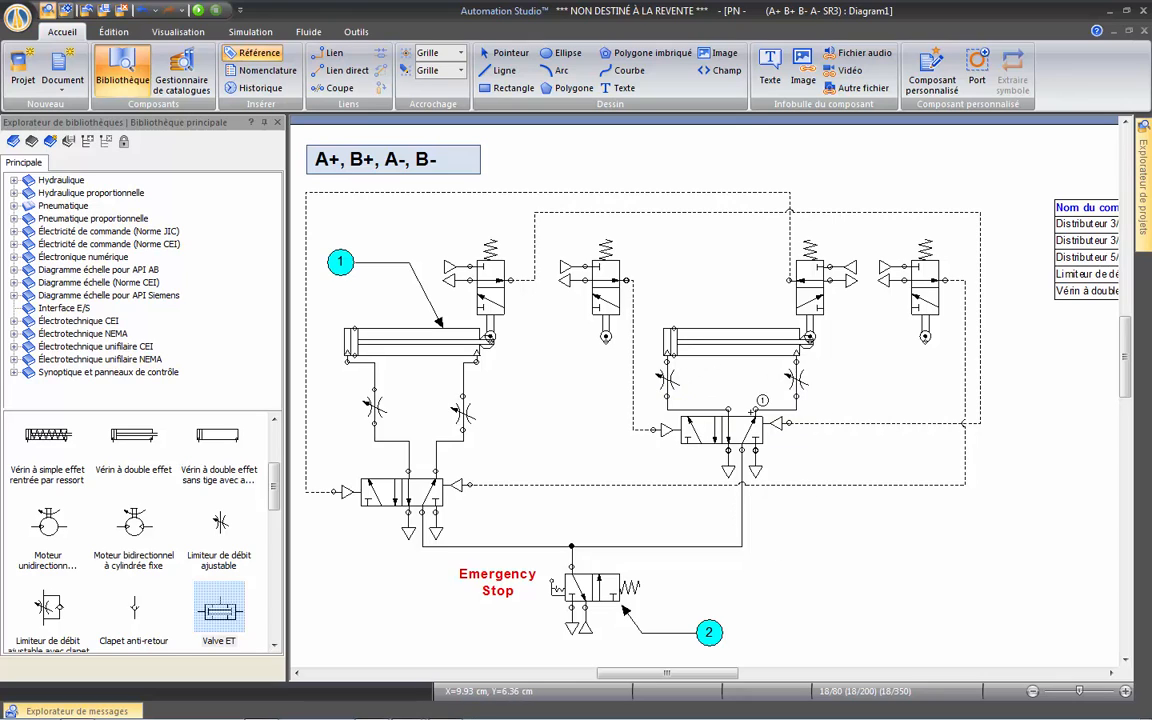
pyautogui.click(797, 380)
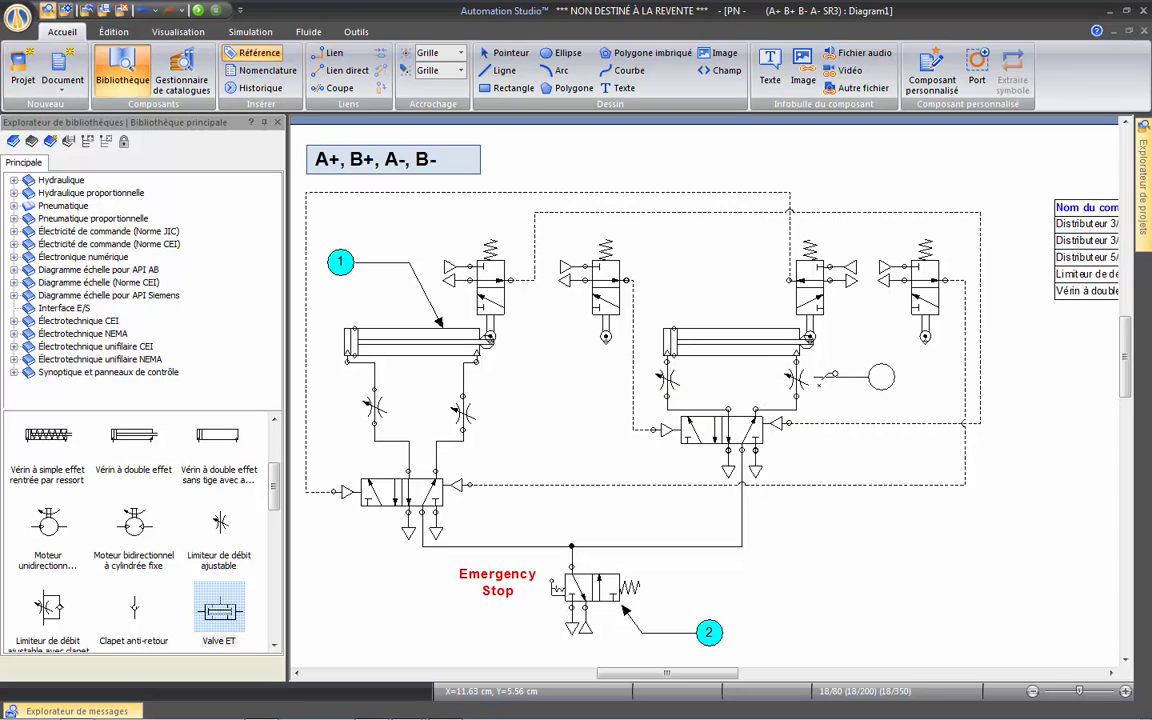
pyautogui.click(951, 525)
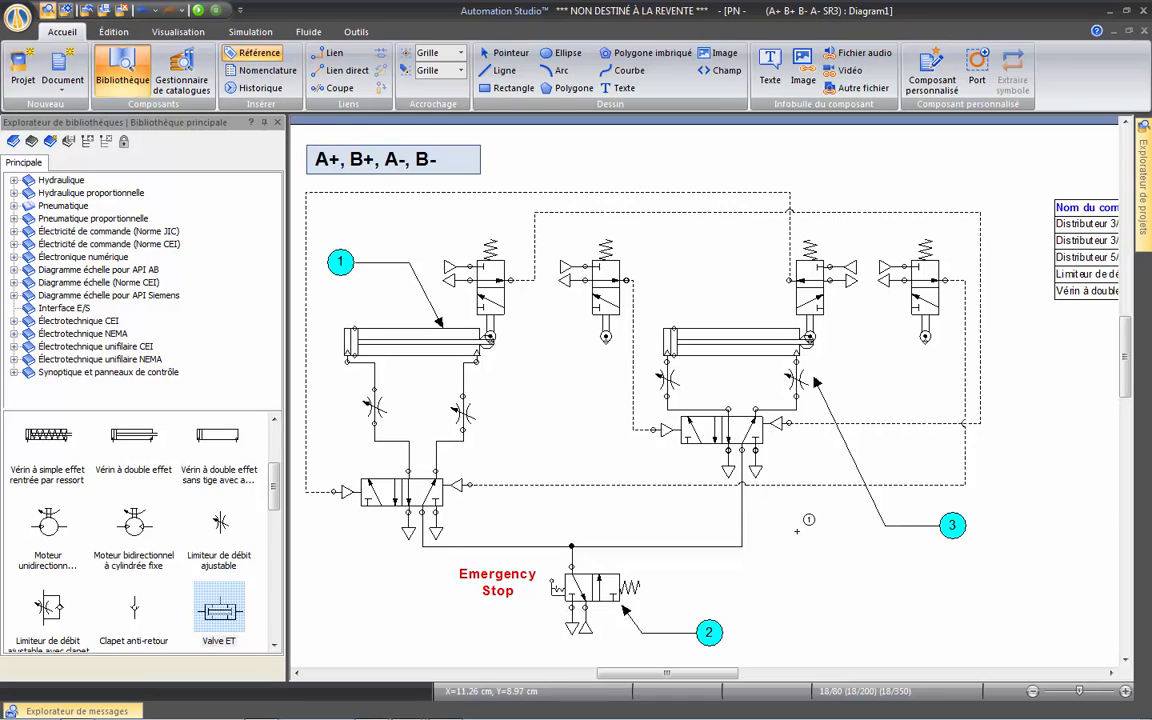
pyautogui.press('Escape')
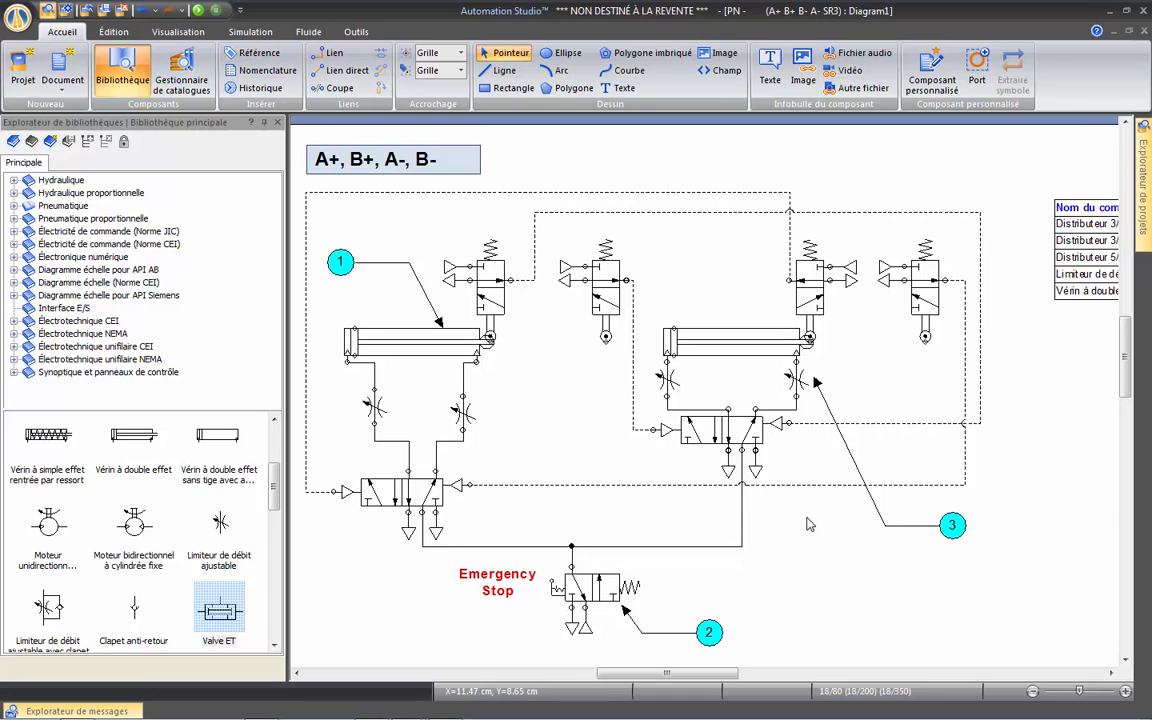
# Step: Move reference 3's arrowhead just below the flow limiter and shift its leader bend slightly towards the bubble
pyautogui.click(814, 379)
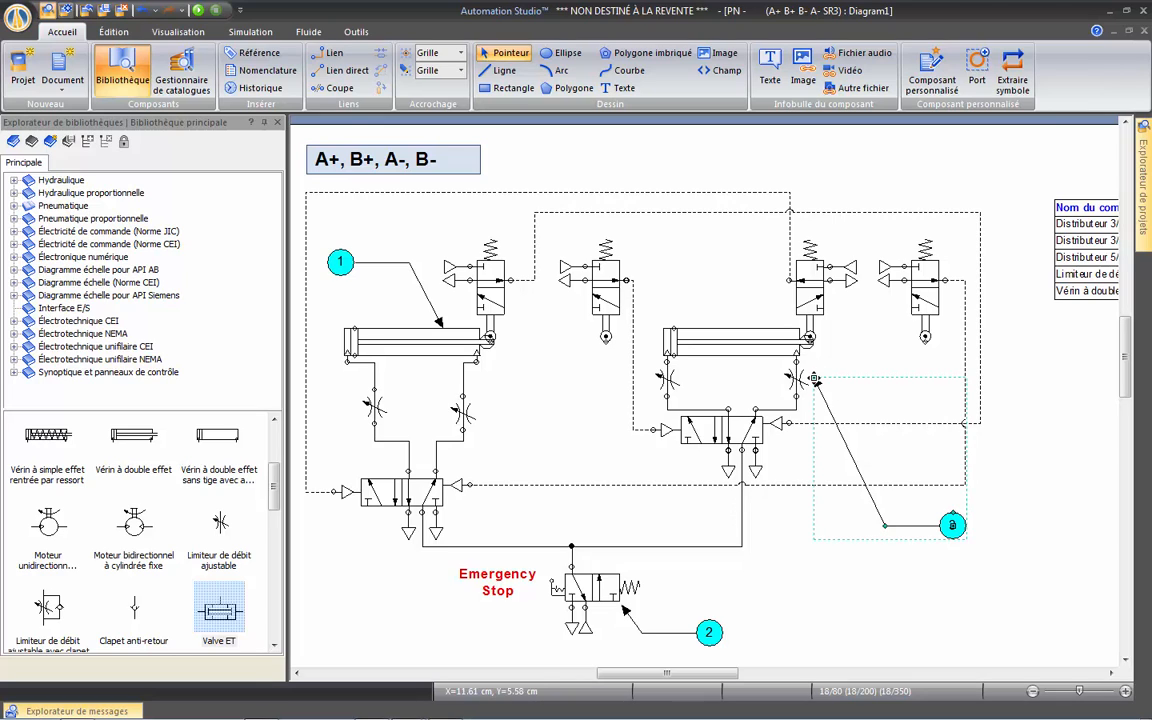
pyautogui.moveTo(814, 379); pyautogui.dragTo(803, 404)
pyautogui.moveTo(885, 525)
pyautogui.mouseDown()
pyautogui.moveTo(900, 455)
pyautogui.moveTo(891, 525)
pyautogui.mouseUp()
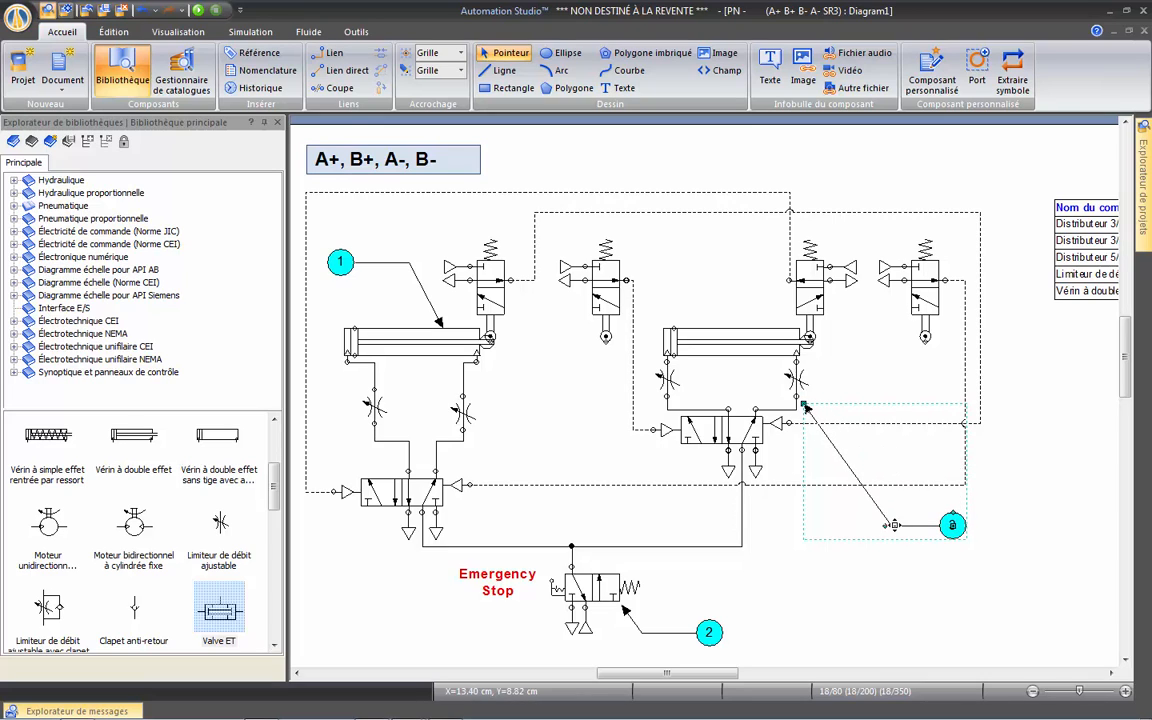
pyautogui.click(815, 590)
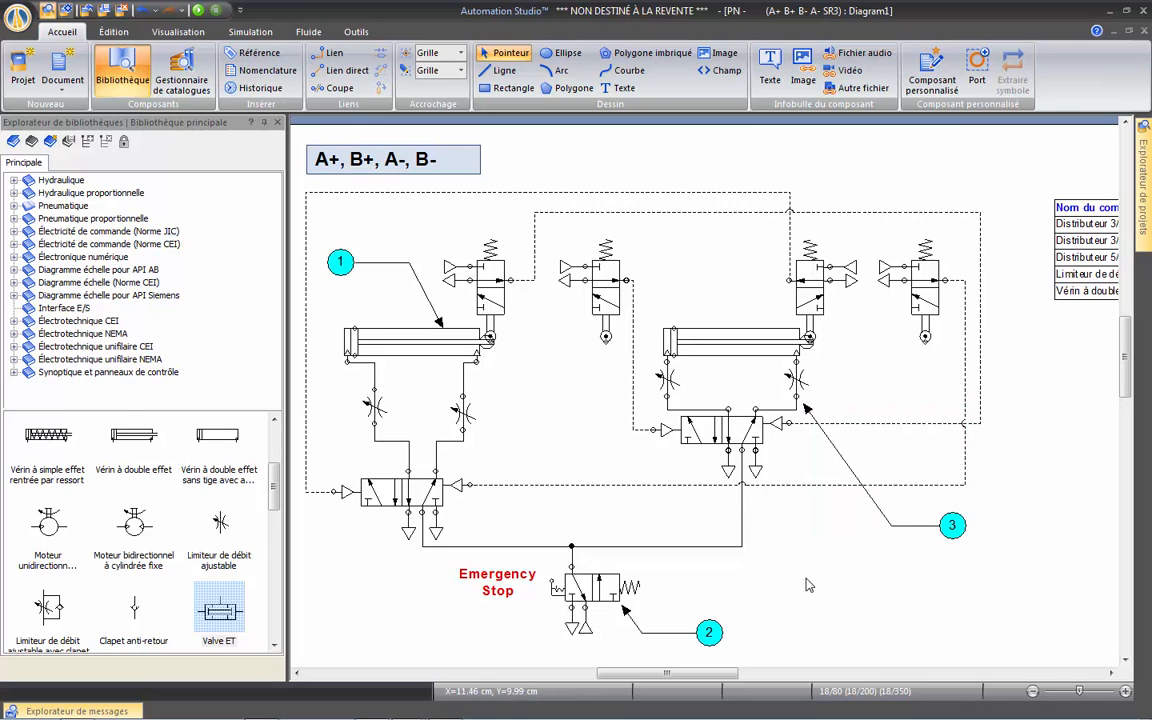
# Step: Set reference 1's bubble size to 10 mm and its shape to Carré in the component properties
pyautogui.doubleClick(343, 262)
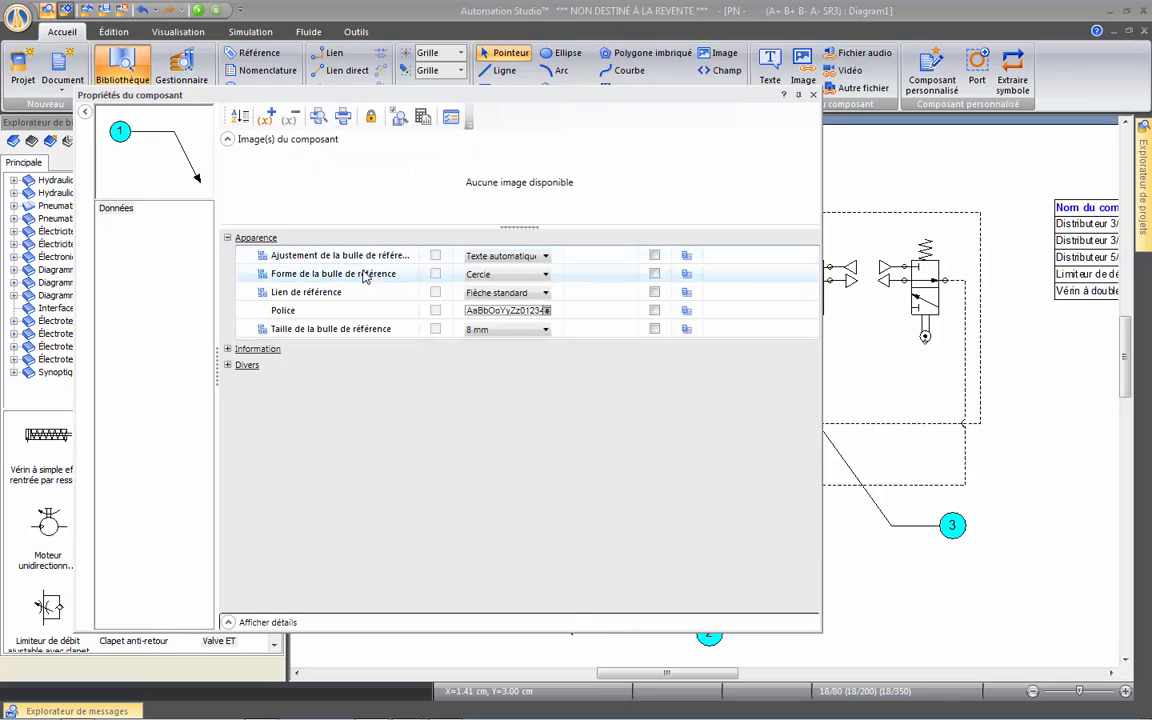
pyautogui.click(515, 329)
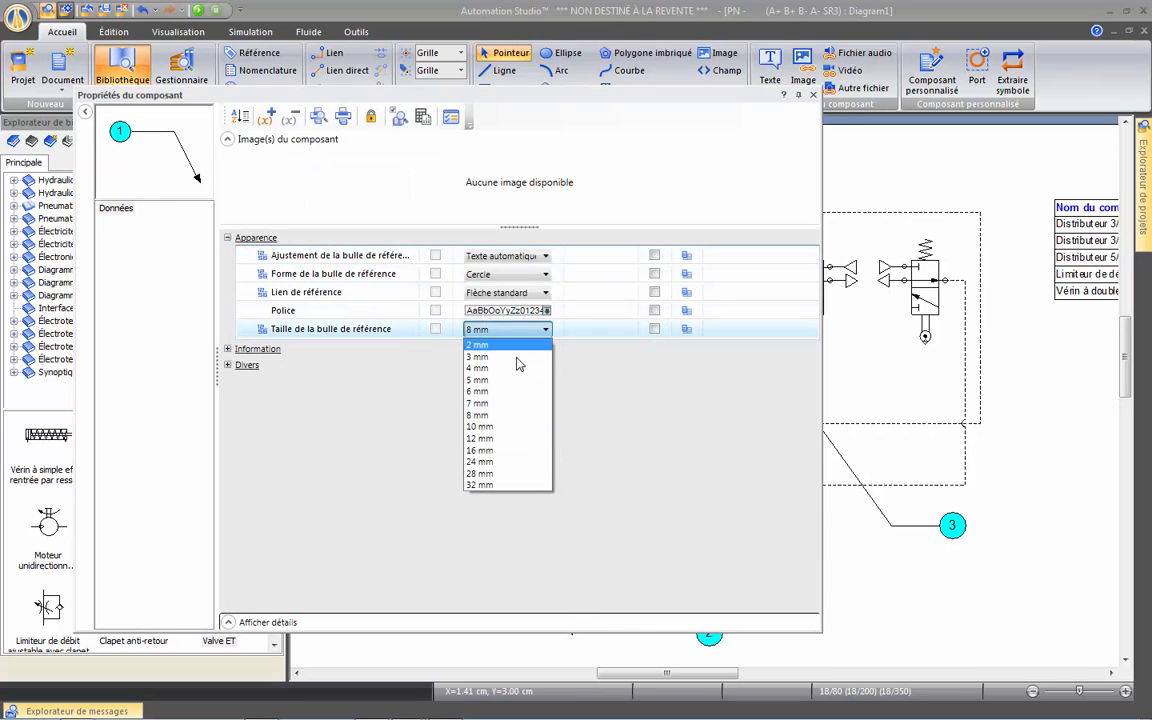
pyautogui.click(502, 427)
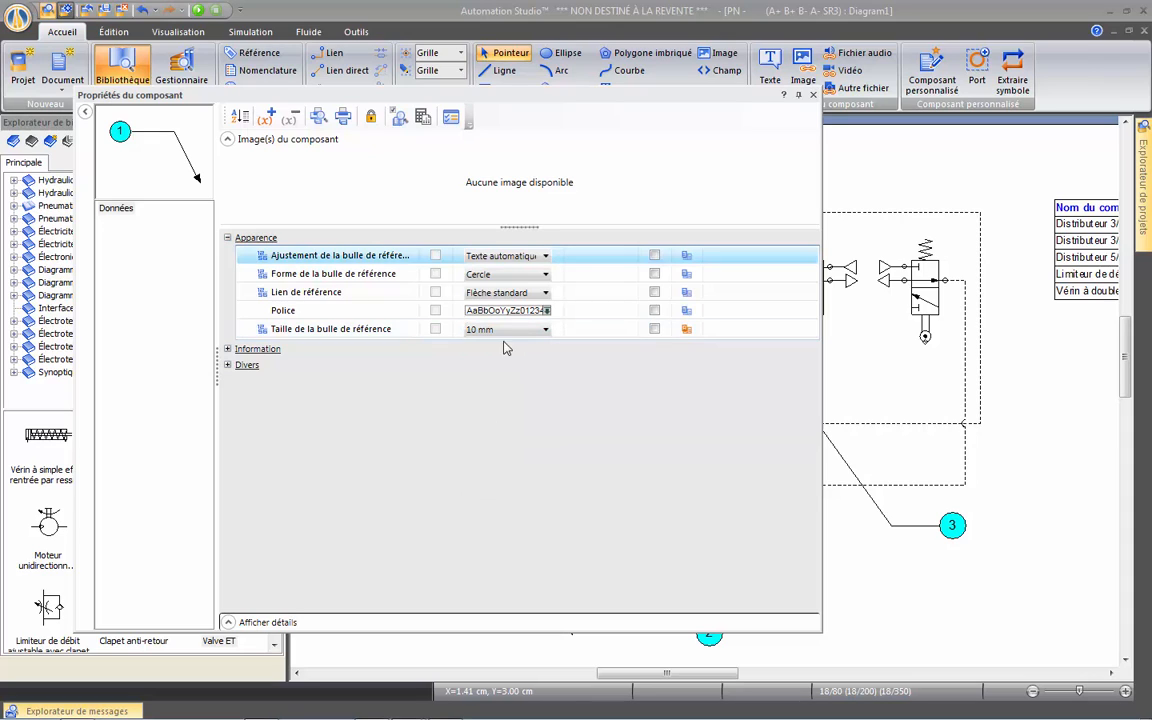
pyautogui.click(505, 274)
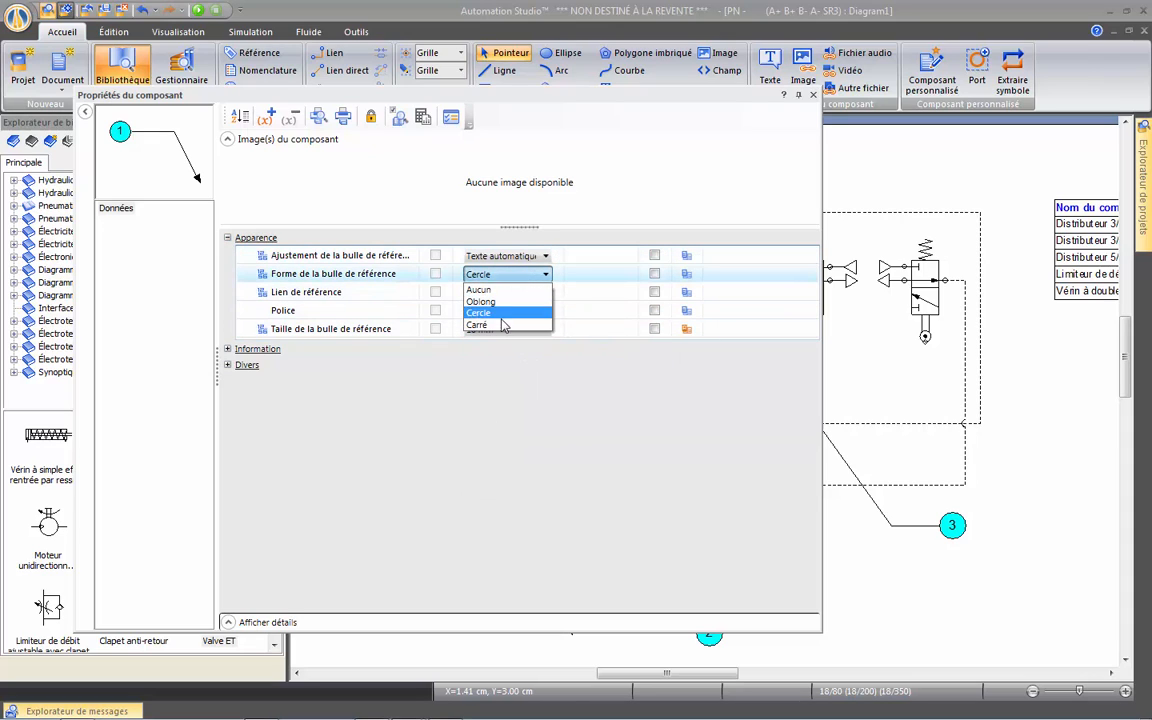
pyautogui.click(502, 325)
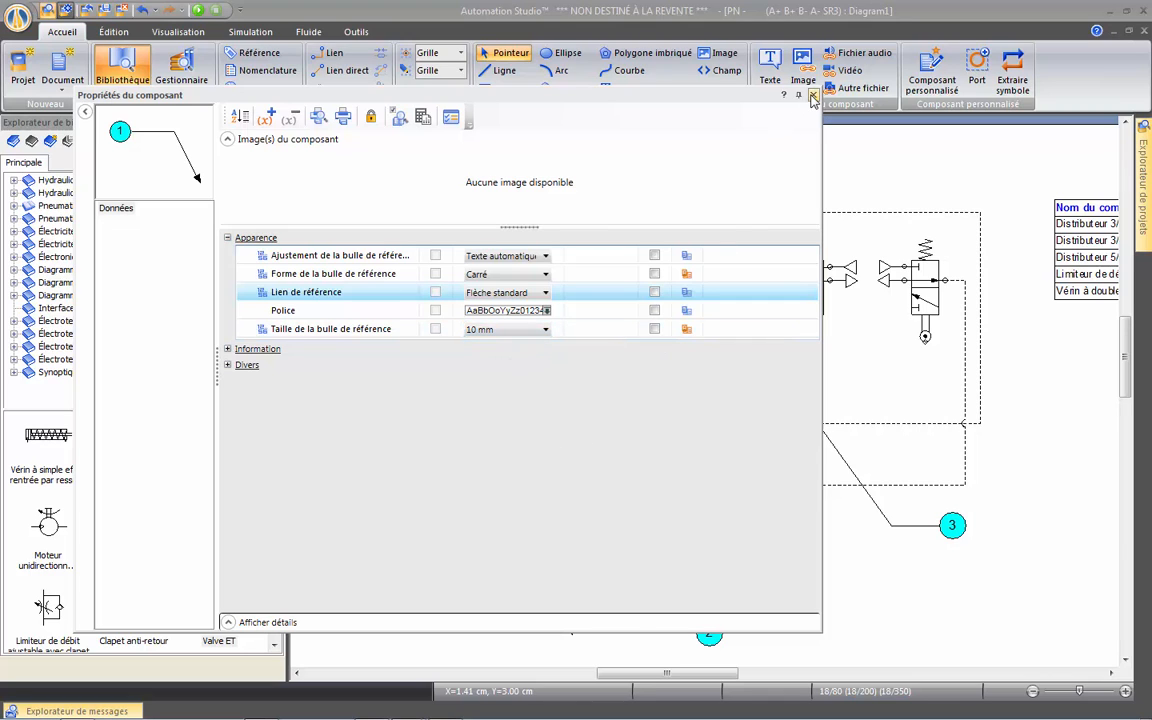
pyautogui.click(813, 94)
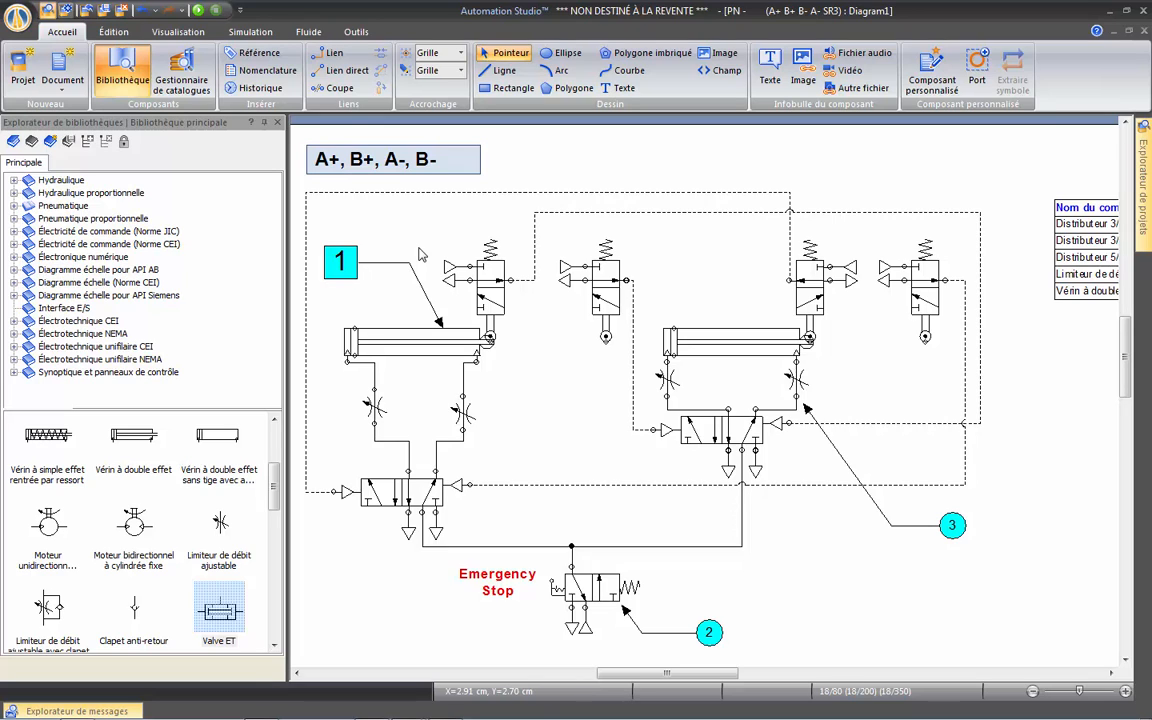
# Step: Edit the Famic Import Diagram1 references standard from Diagram1's document properties, setting the shape to Carré and the size to 10 mm
pyautogui.rightClick(450, 225)
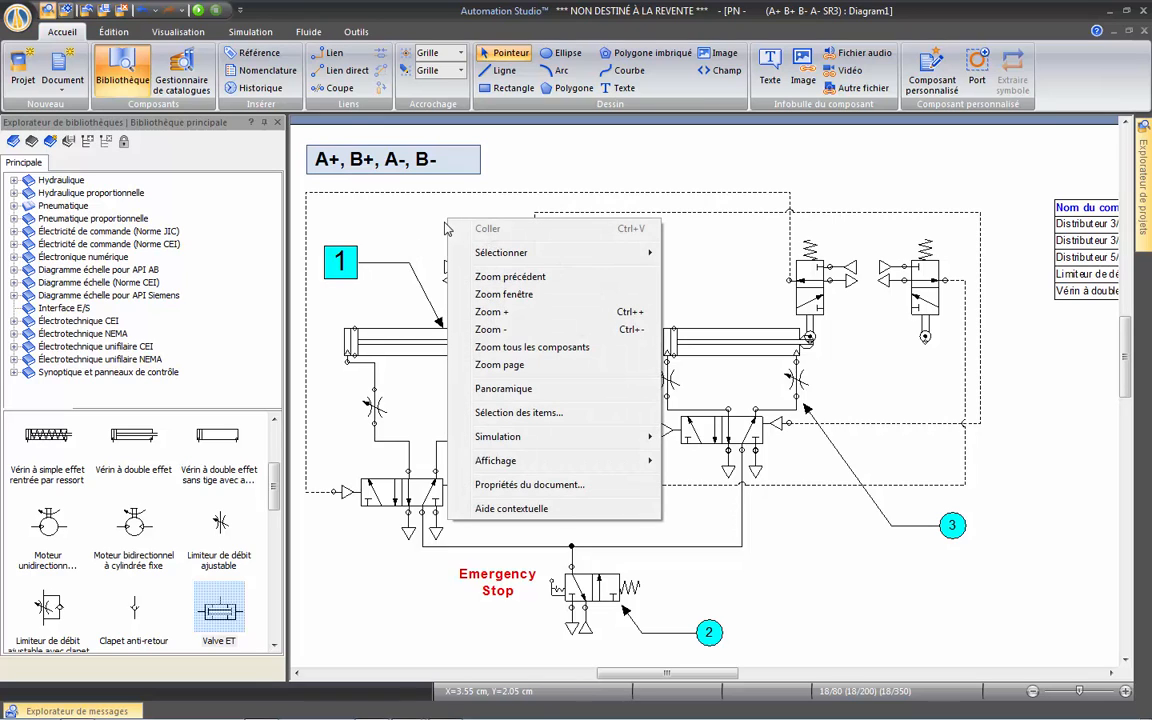
pyautogui.click(509, 486)
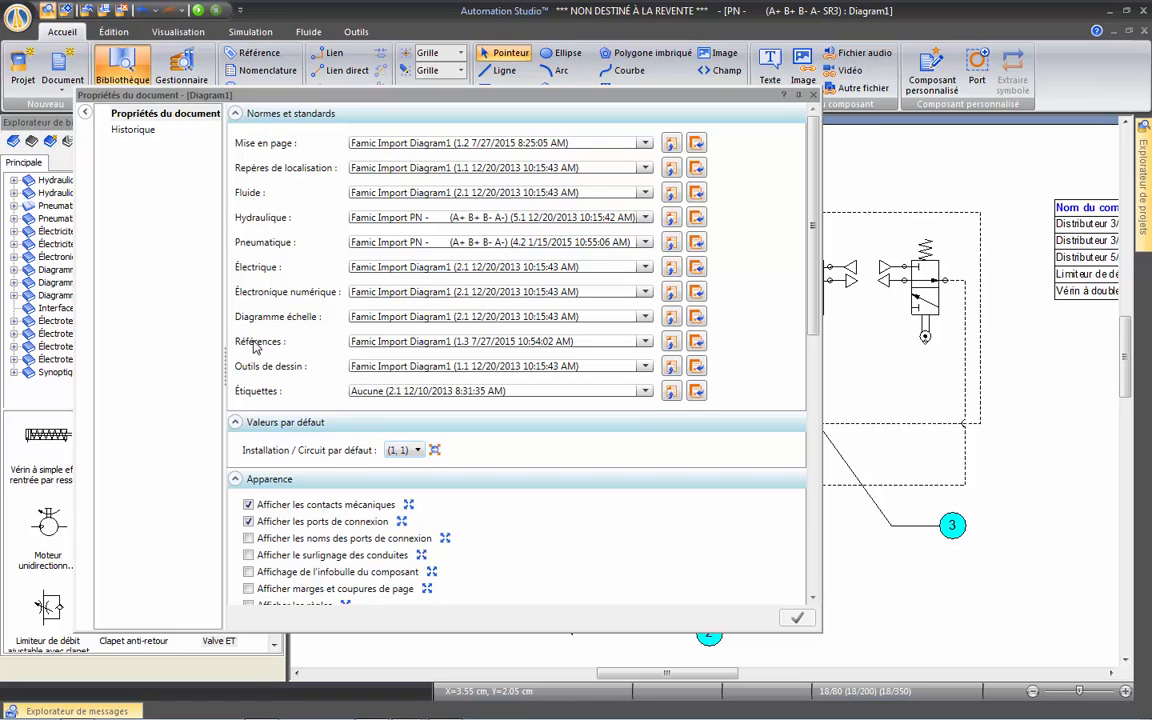
pyautogui.moveTo(439, 351)
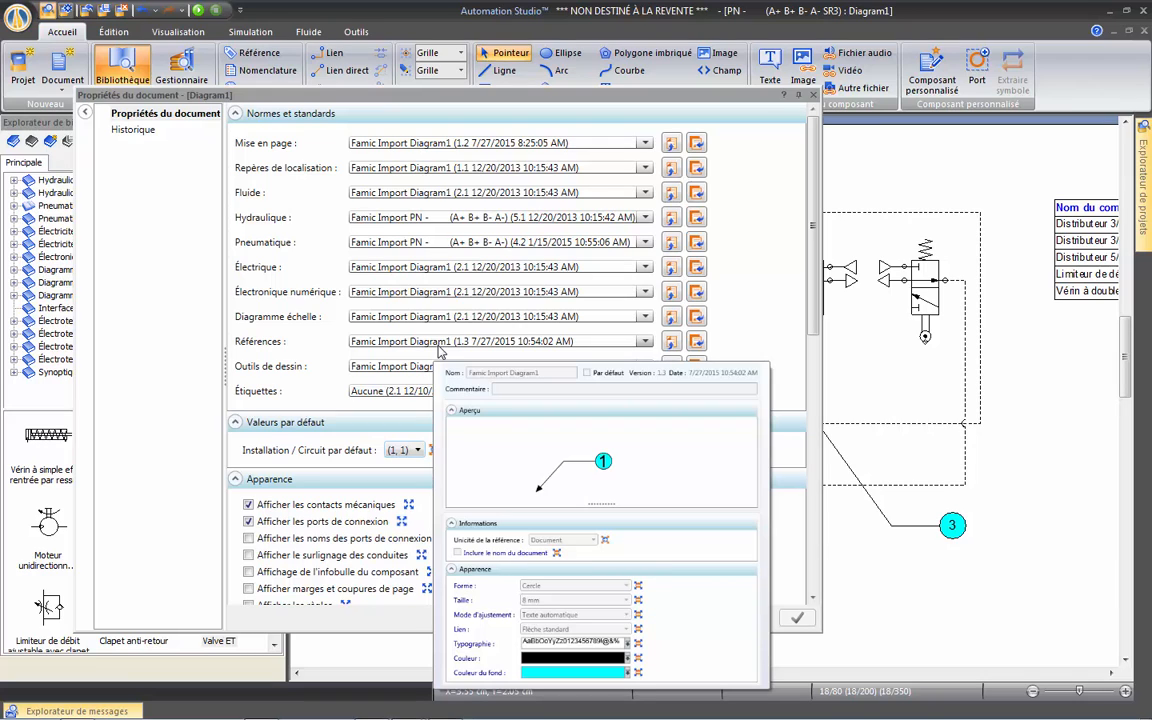
pyautogui.click(671, 342)
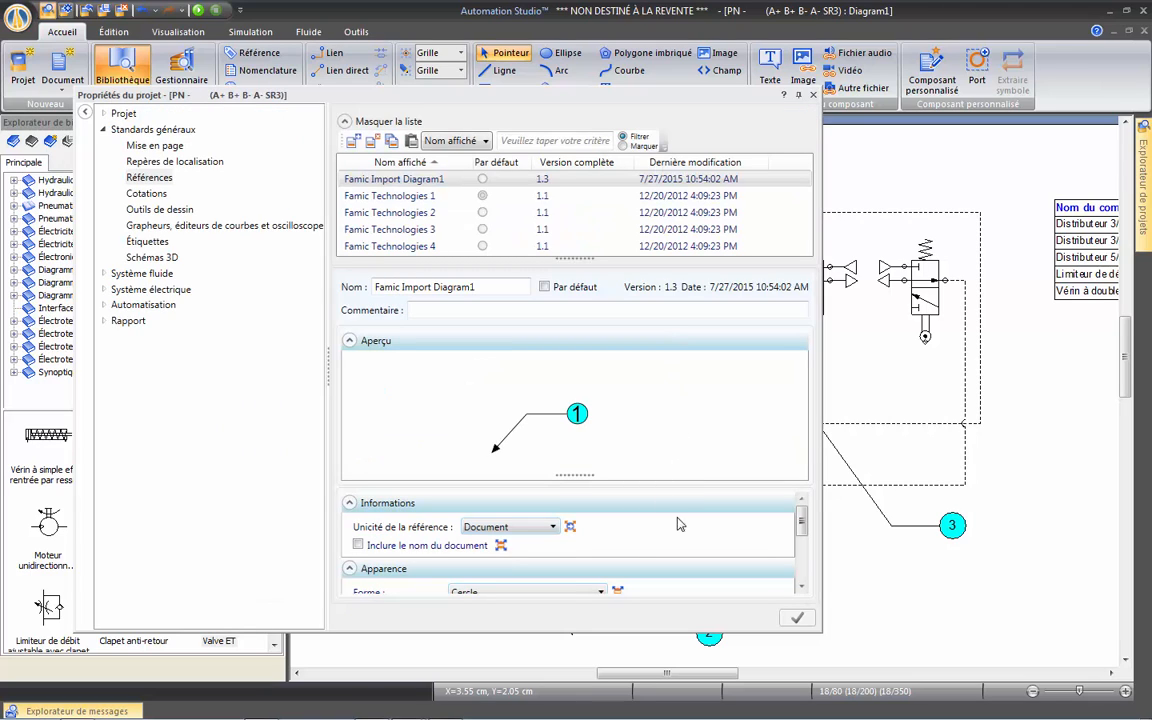
pyautogui.moveTo(575, 476); pyautogui.dragTo(587, 430)
pyautogui.scroll(-3, 800, 470)
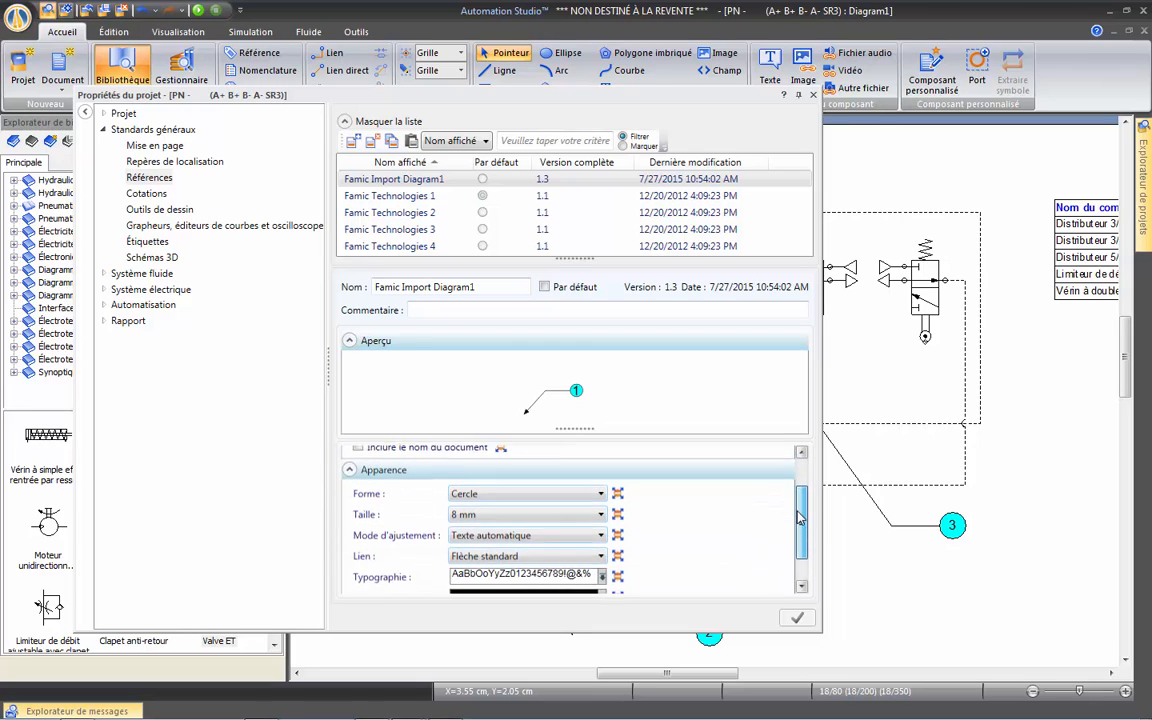
pyautogui.click(600, 484)
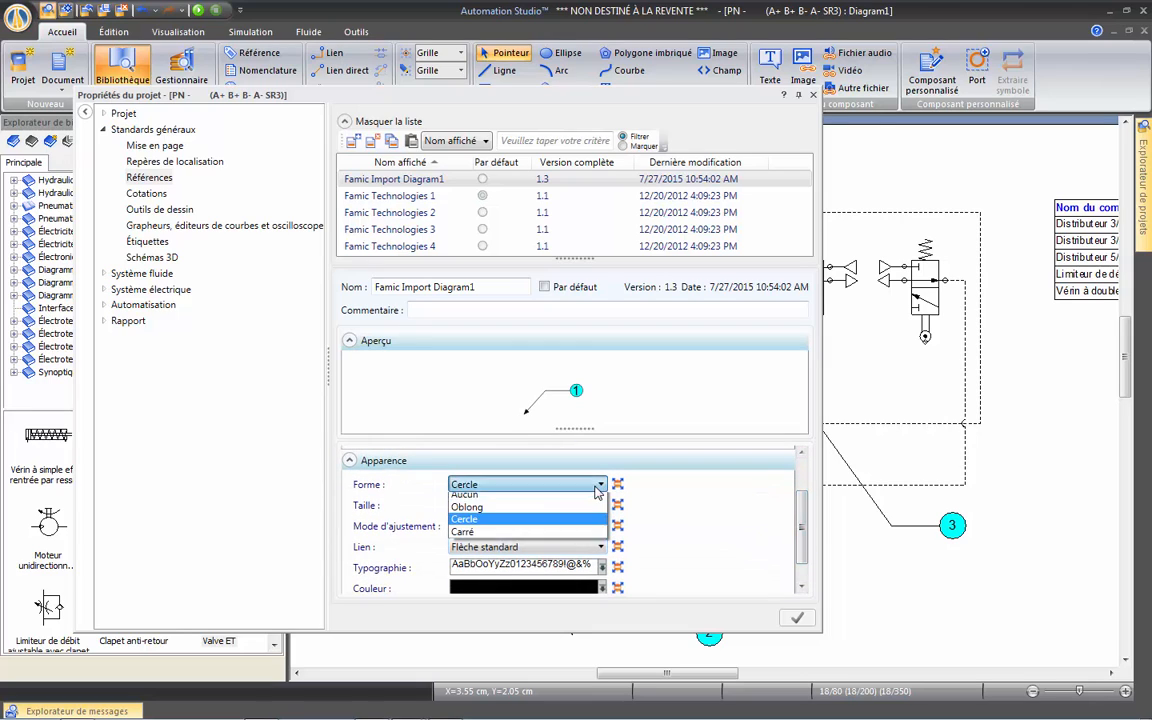
pyautogui.click(543, 539)
pyautogui.click(560, 505)
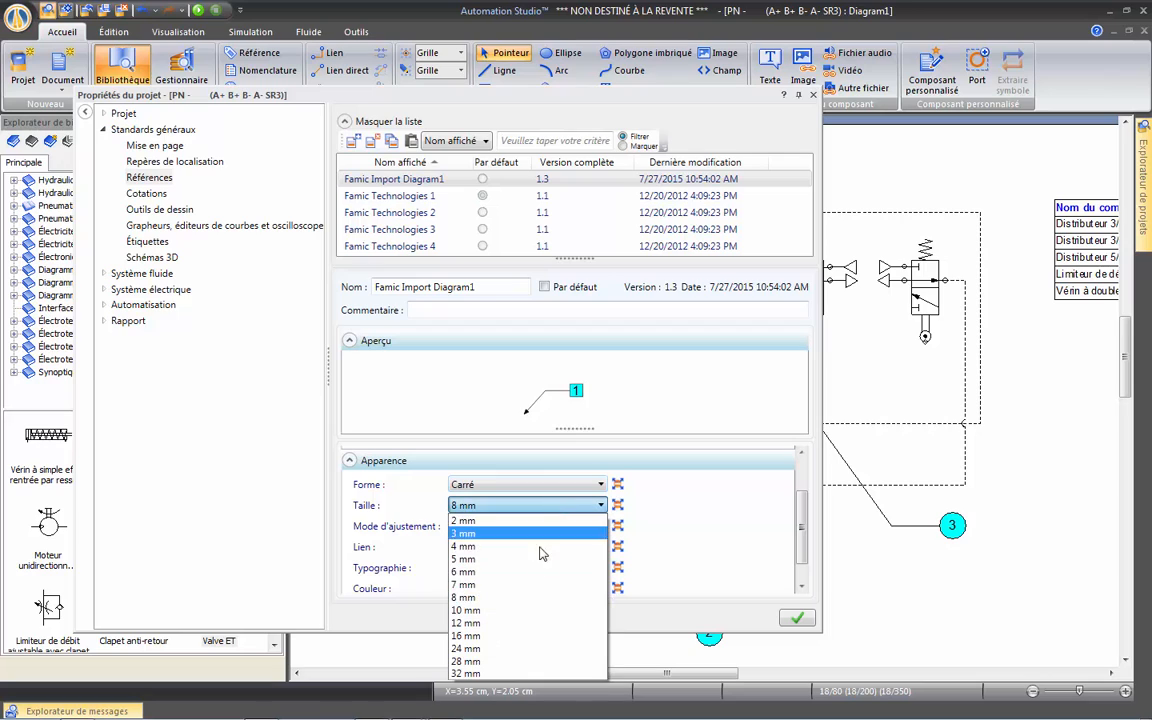
pyautogui.click(530, 610)
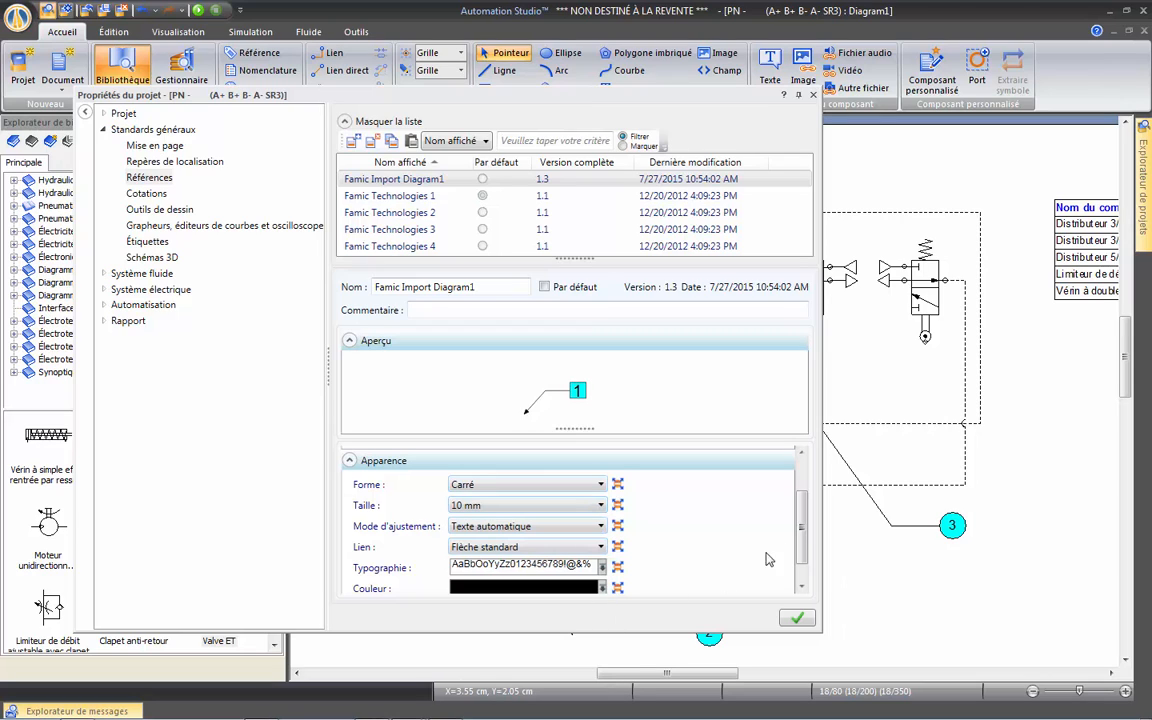
# Step: Set the references standard's background colour to yellow and save the modifications for Diagram1, closing the project properties
pyautogui.scroll(-1, 720, 480)
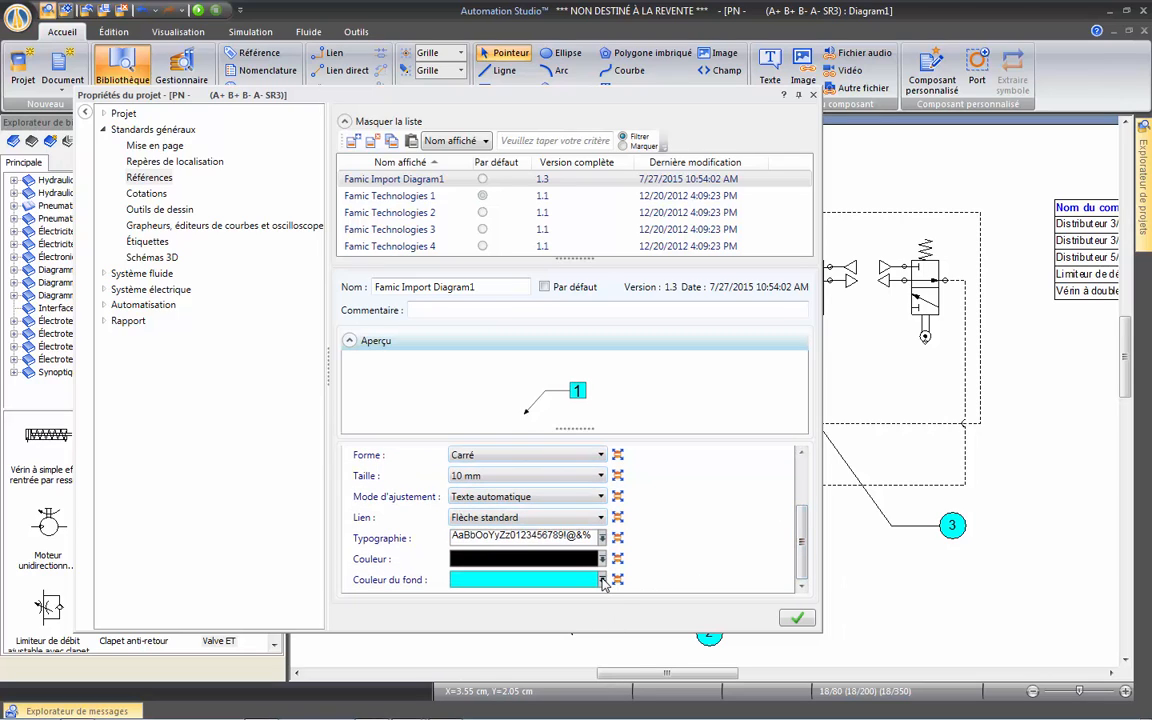
pyautogui.click(603, 584)
pyautogui.click(483, 490)
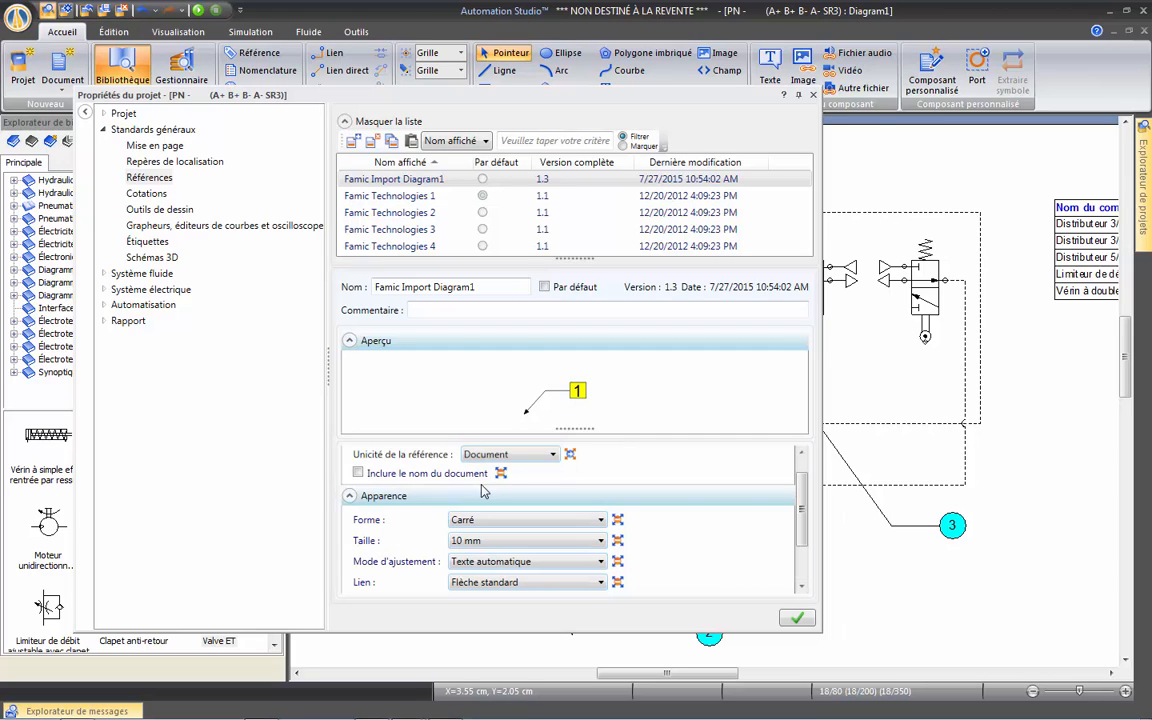
pyautogui.click(796, 619)
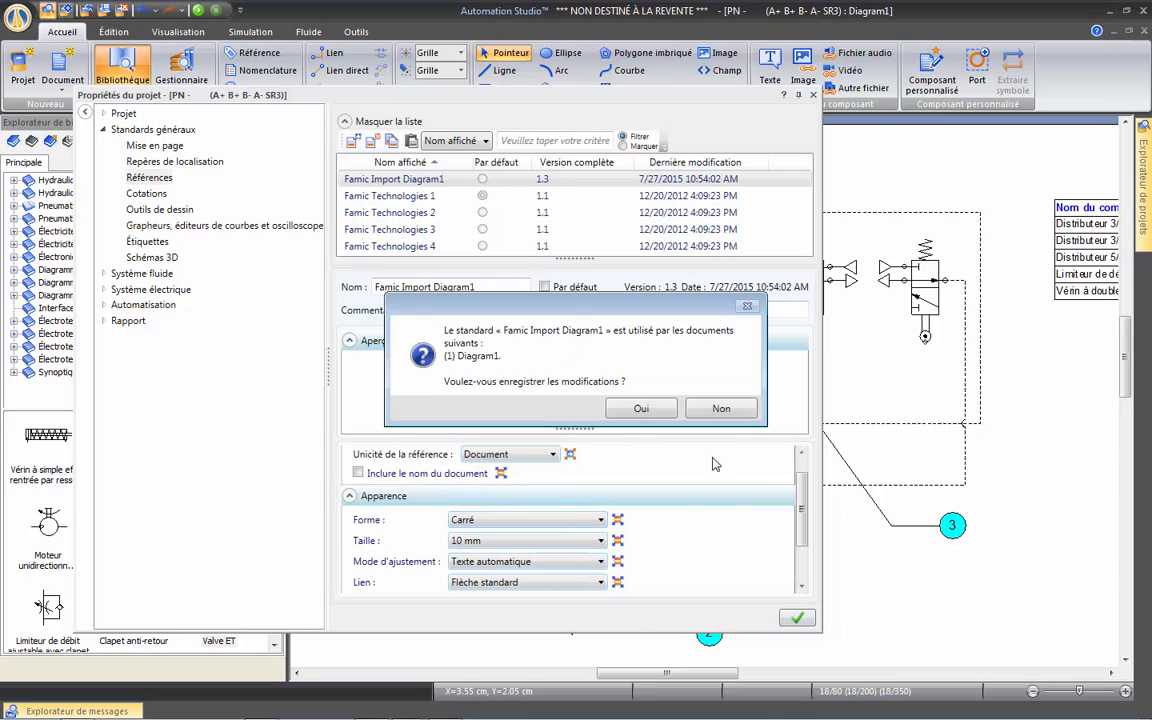
pyautogui.click(641, 409)
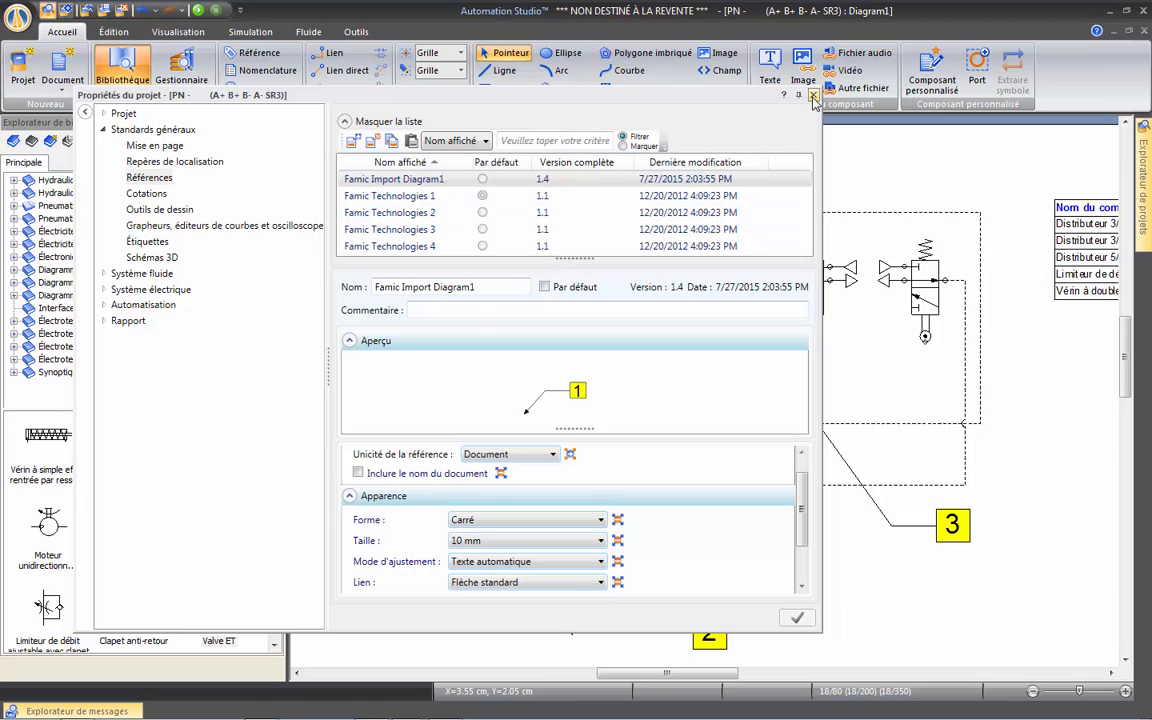
pyautogui.click(814, 96)
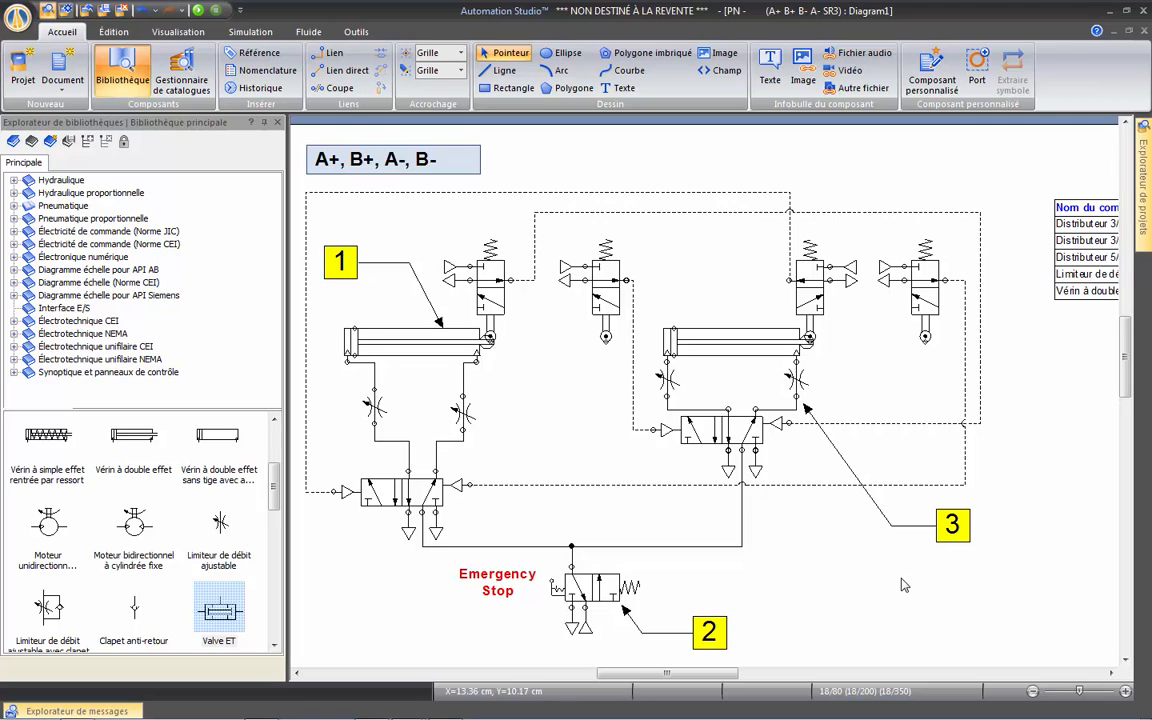
# Step: Change reference 3's bubble shape to Cercle in its component properties
pyautogui.doubleClick(938, 528)
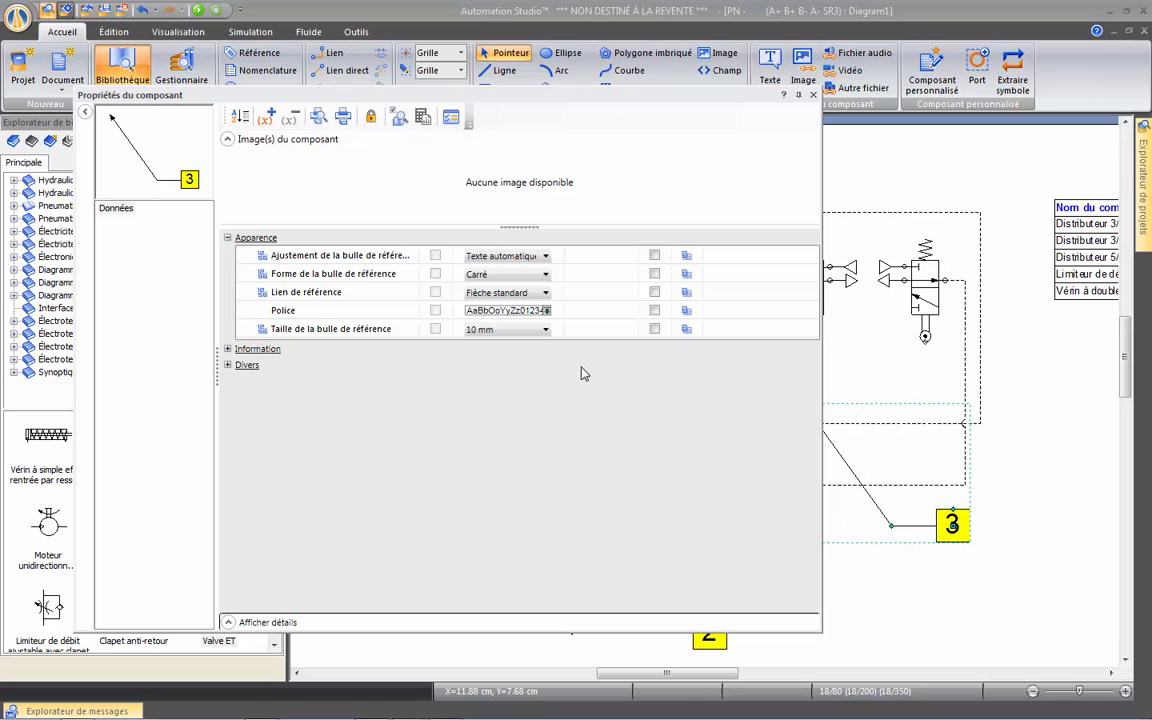
pyautogui.click(545, 274)
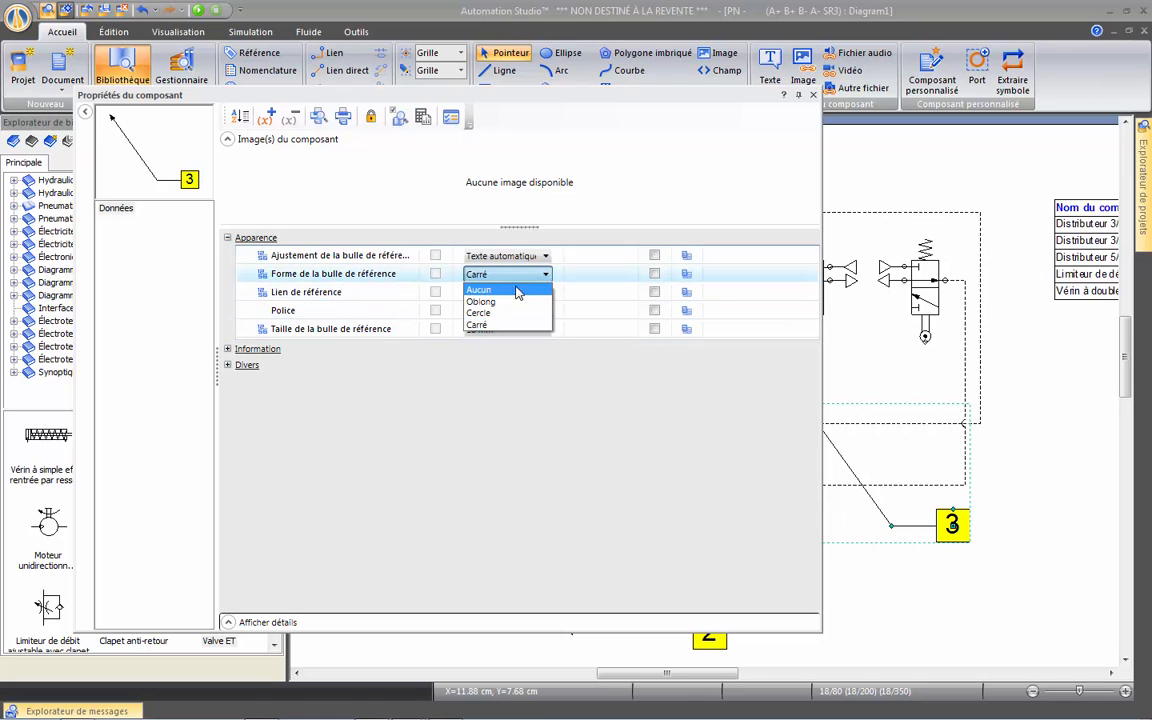
pyautogui.click(480, 312)
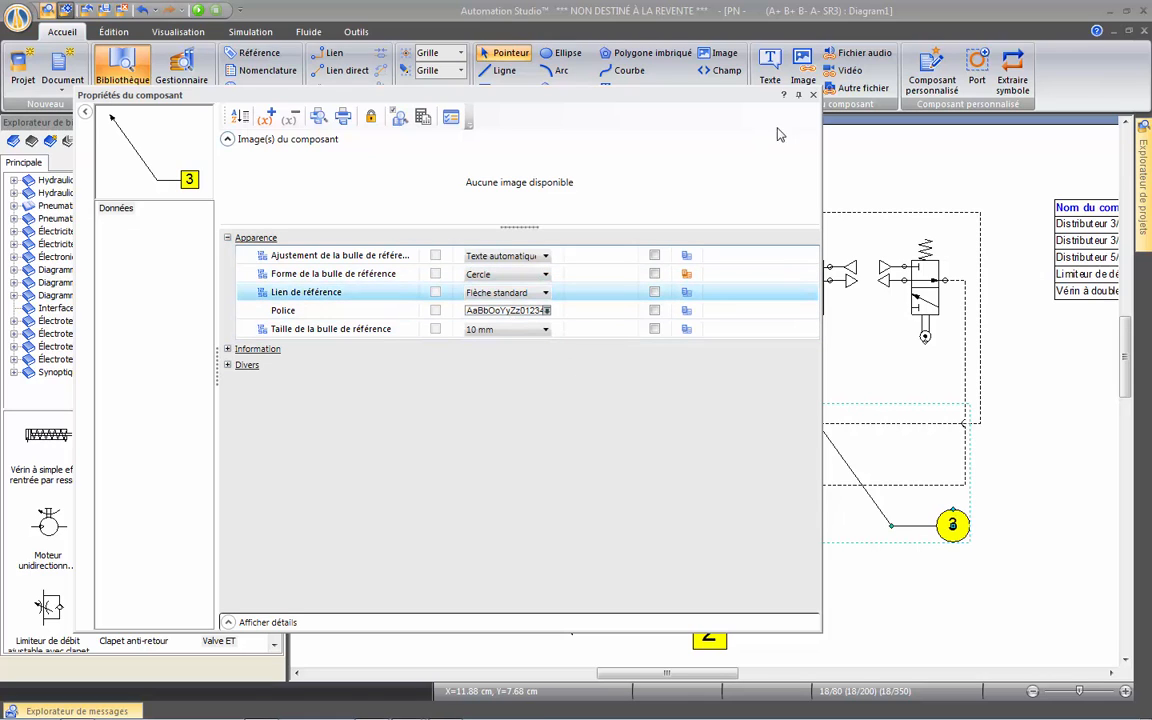
pyautogui.click(813, 94)
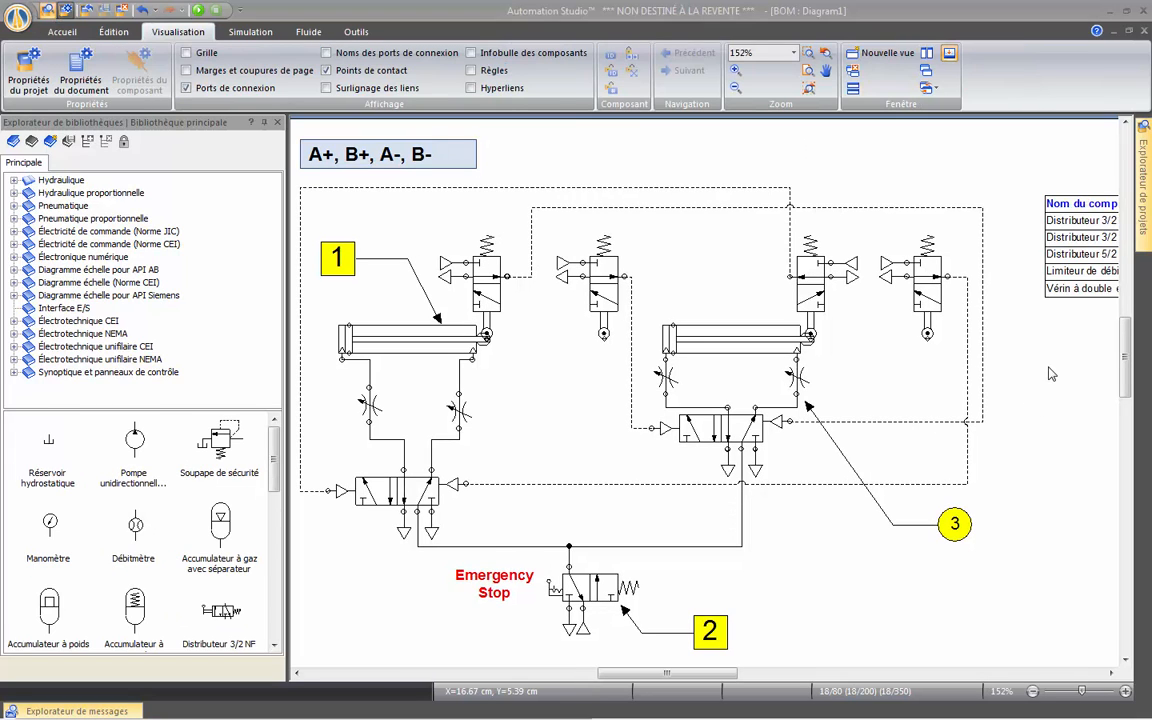
# Step: Add the Référence field to the selected fields of the bill of materials table
pyautogui.middleClick(1049, 367)
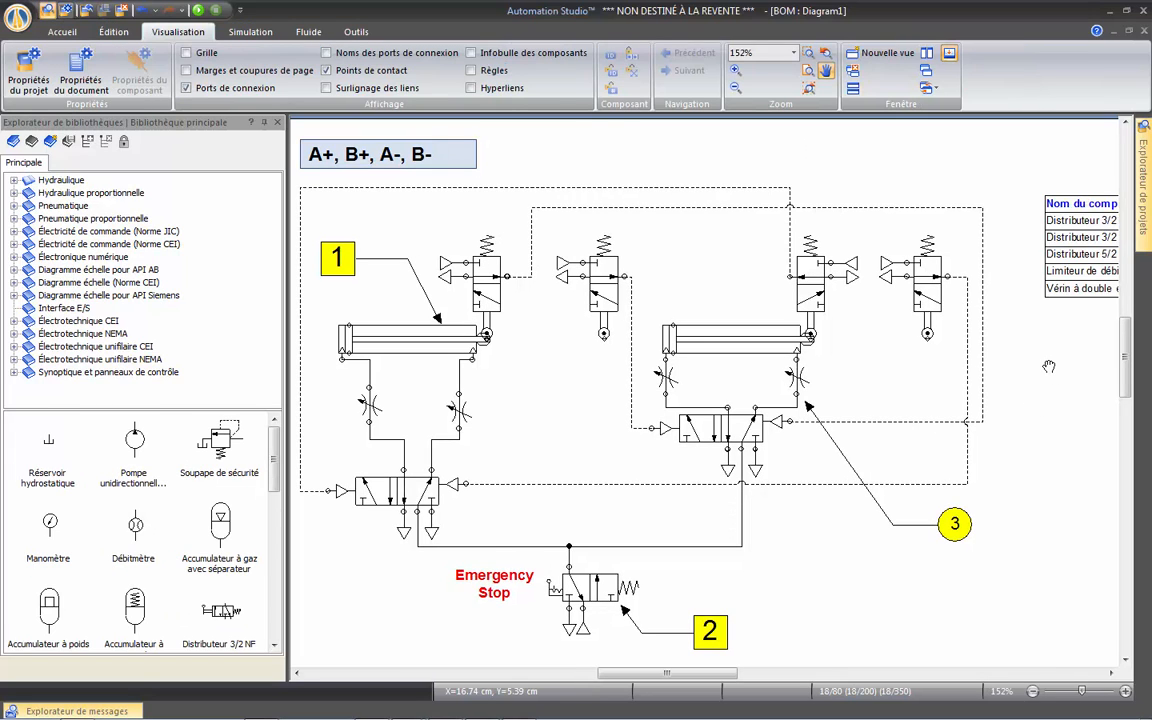
pyautogui.middleClick(1064, 364)
pyautogui.moveTo(1069, 362); pyautogui.dragTo(902, 351)
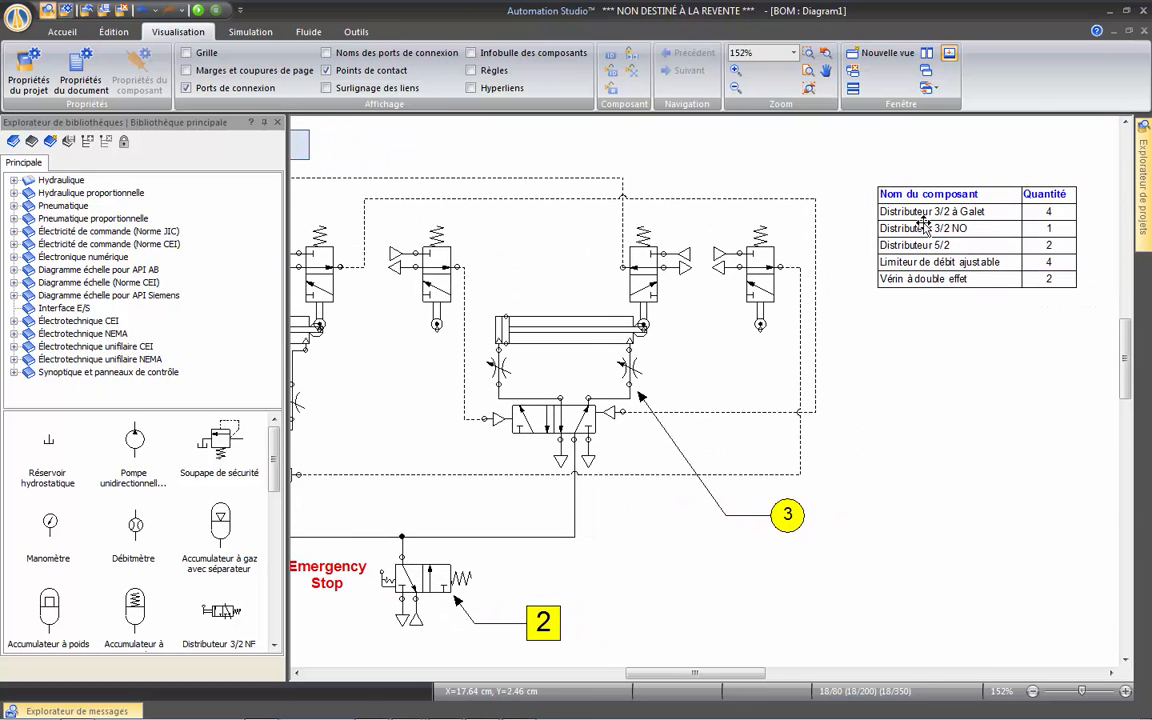
pyautogui.doubleClick(884, 225)
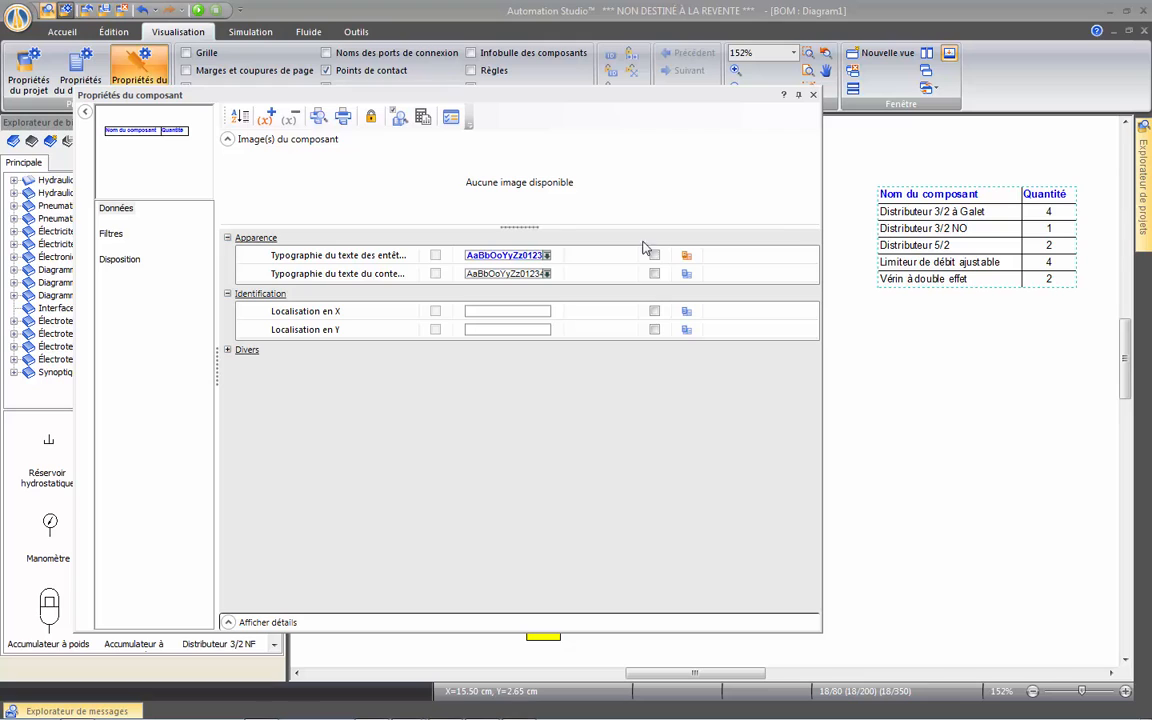
pyautogui.click(111, 233)
pyautogui.click(281, 114)
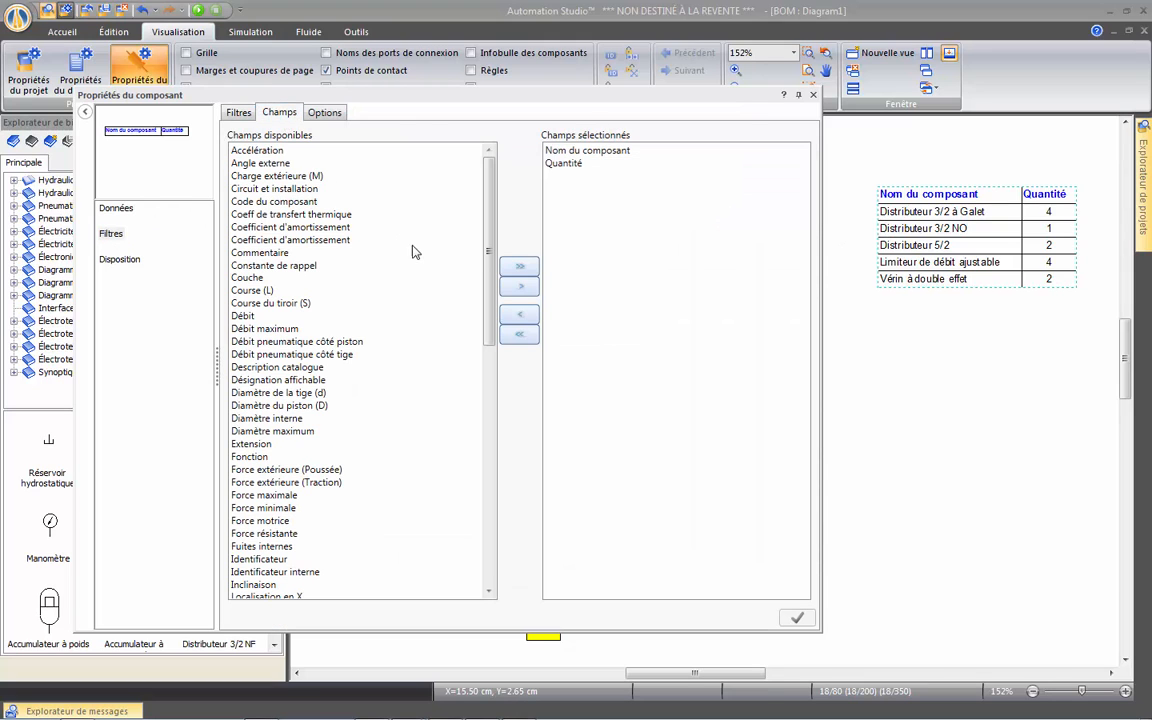
pyautogui.moveTo(488, 251); pyautogui.dragTo(346, 438)
pyautogui.click(262, 470)
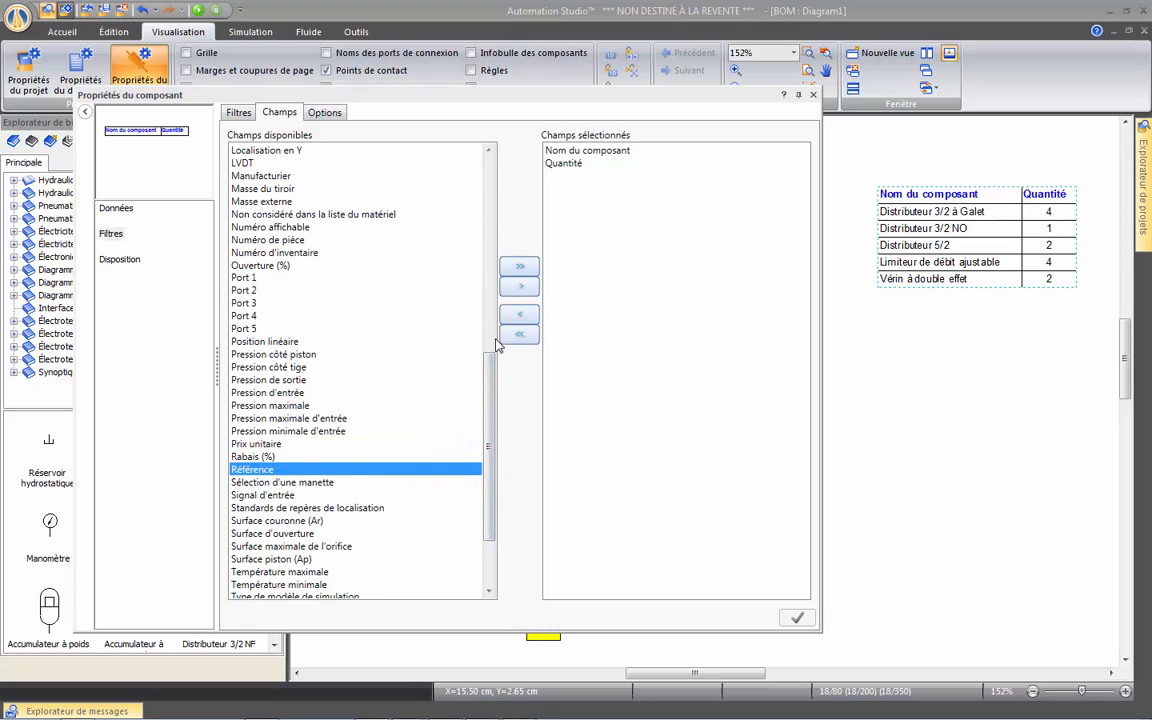
pyautogui.click(520, 286)
# Step: Move Référence to the start of the selected fields, apply the change to the table and close its properties
pyautogui.click(570, 178)
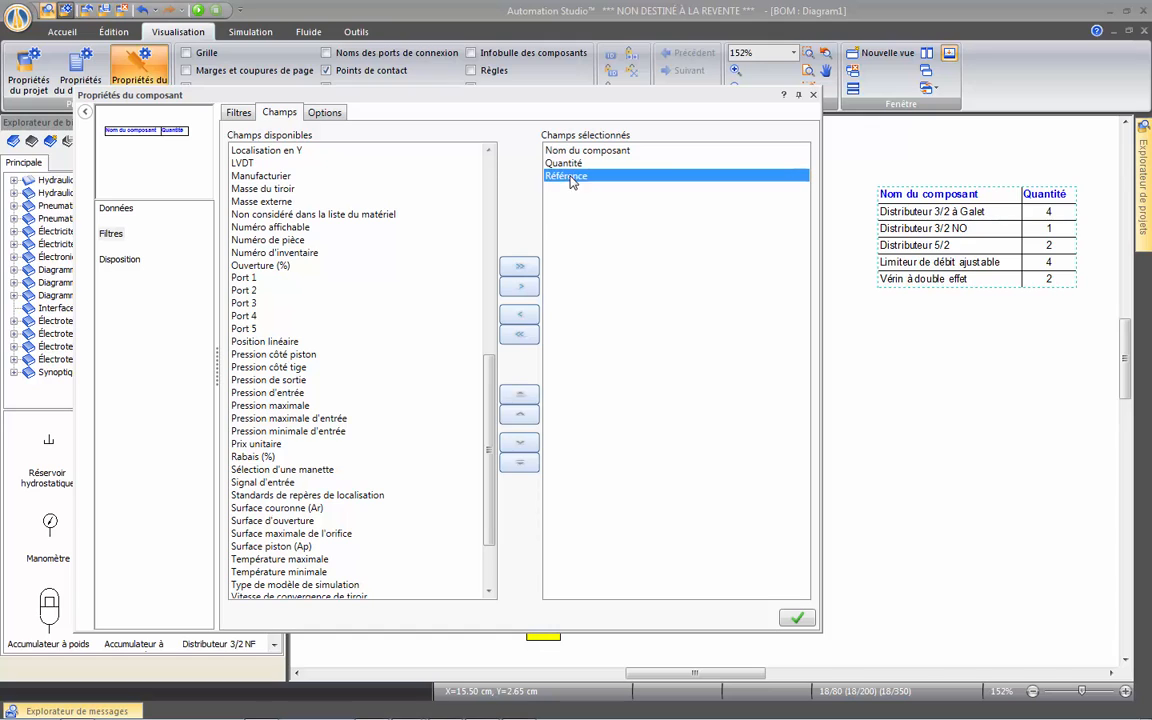
pyautogui.click(522, 396)
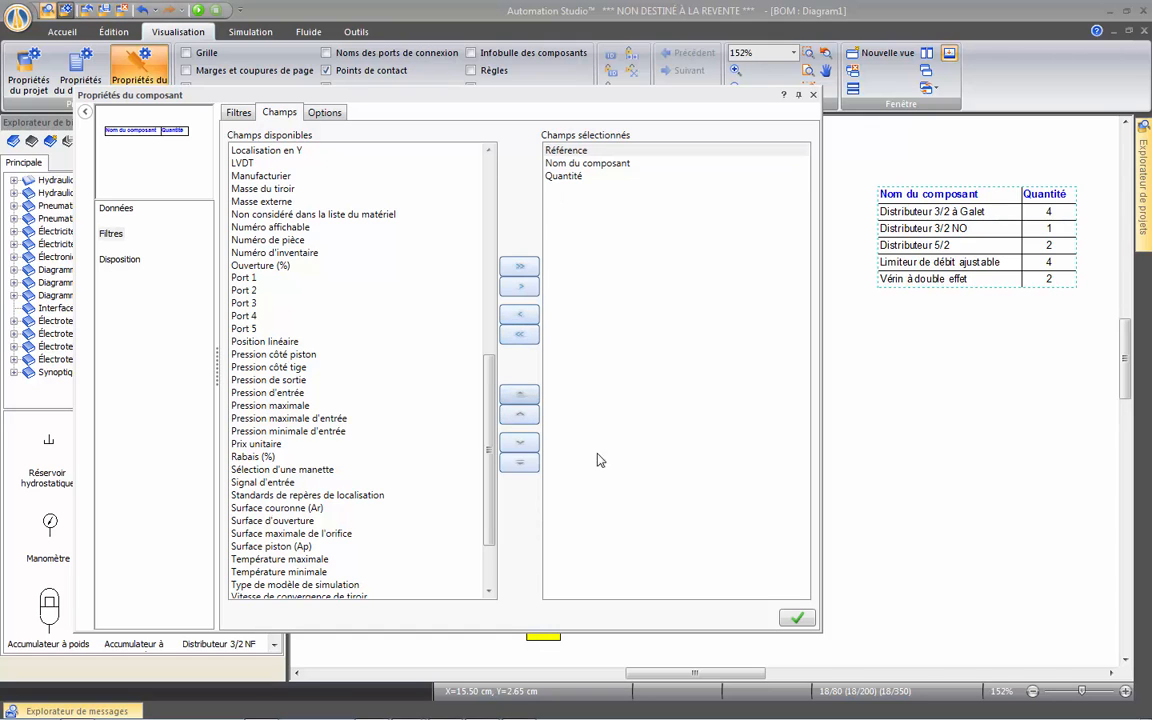
pyautogui.click(800, 619)
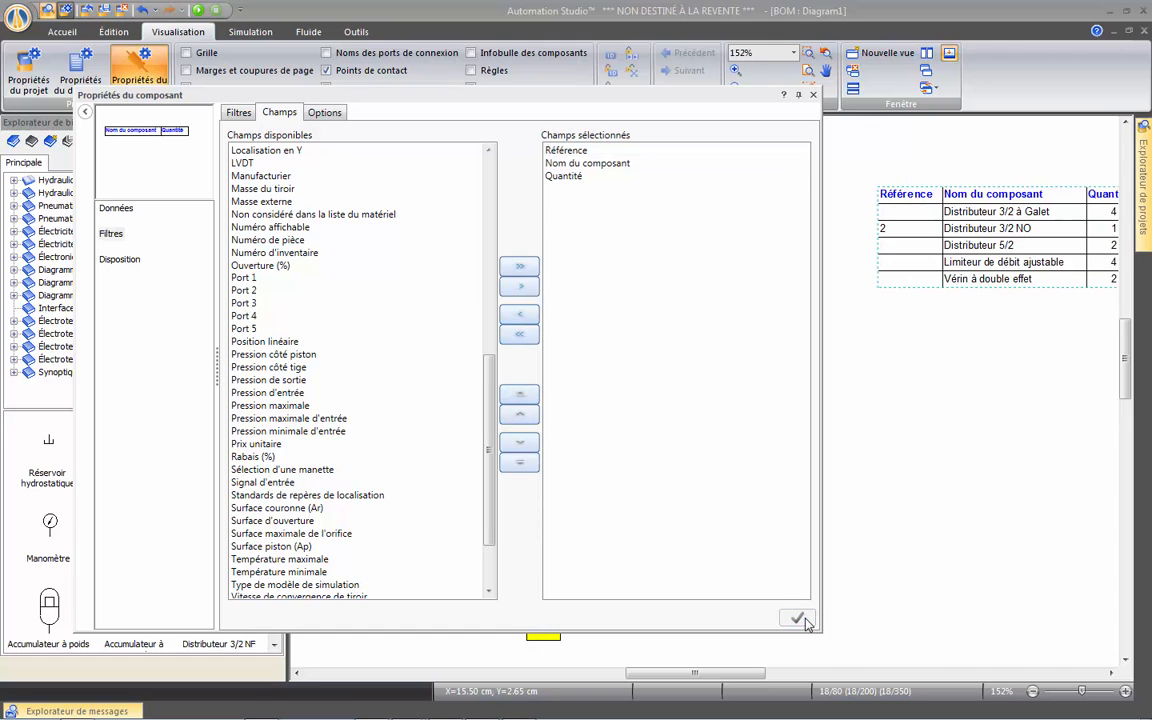
pyautogui.click(813, 95)
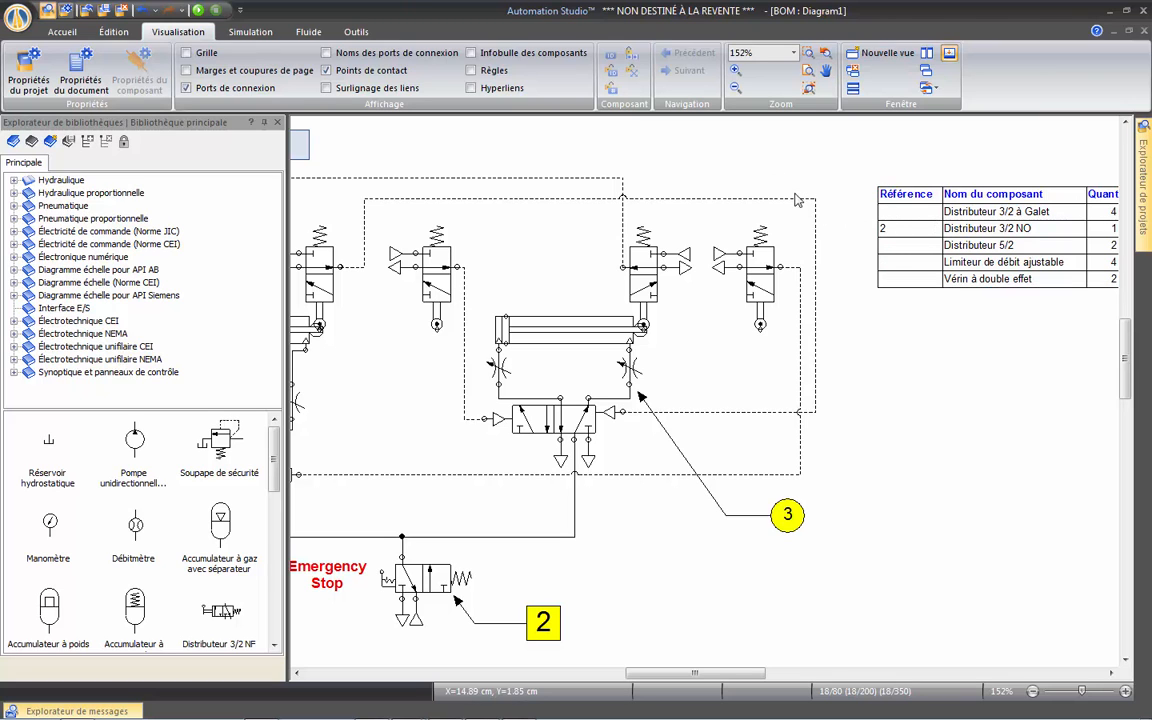
# Step: Set the bill of materials table's grouping option to Aucun, apply it and close the component properties
pyautogui.moveTo(747, 176); pyautogui.dragTo(705, 176)
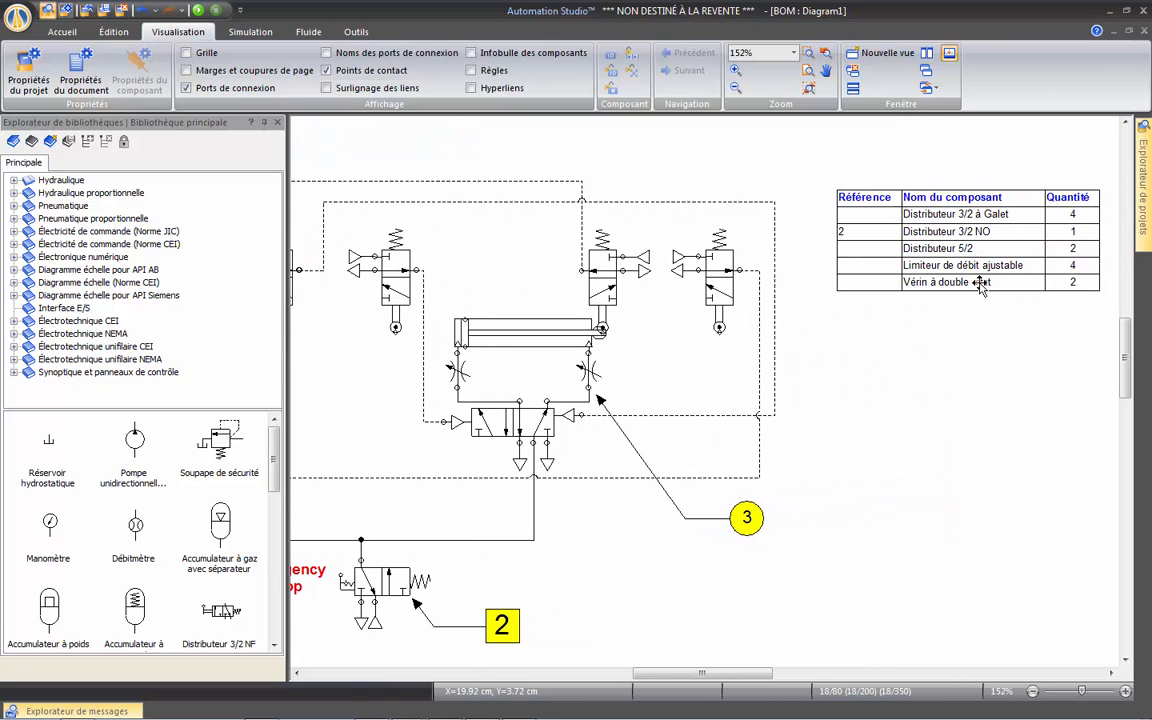
pyautogui.click(913, 220)
pyautogui.doubleClick(913, 220)
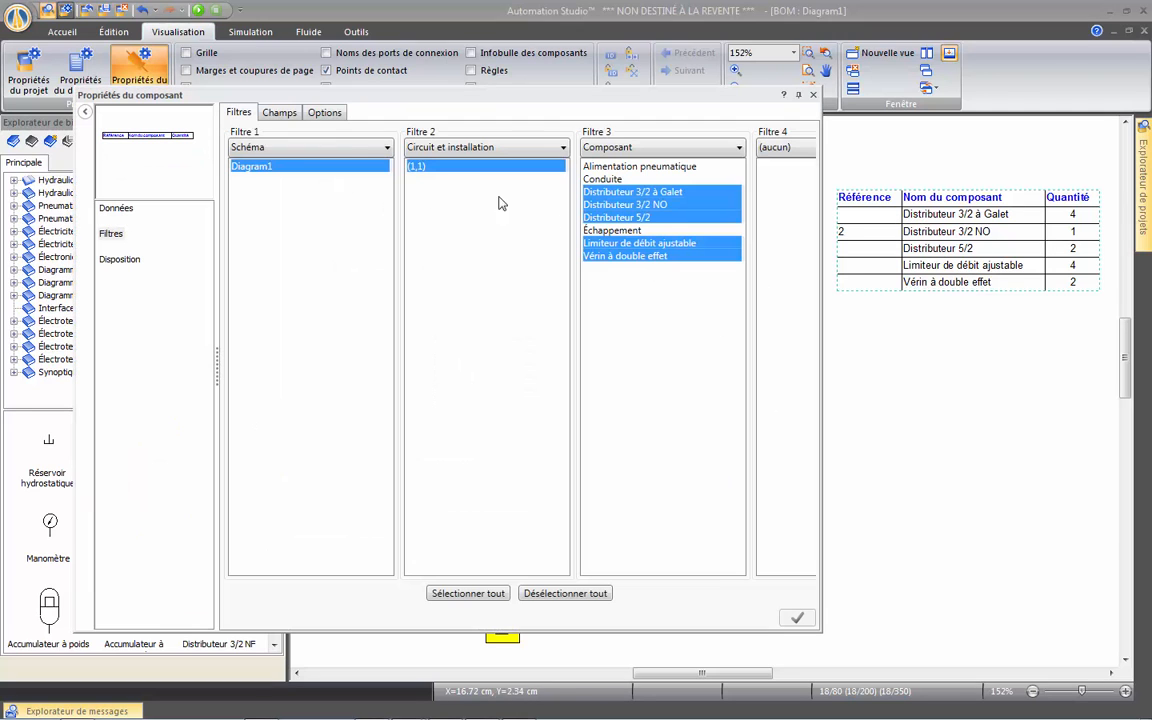
pyautogui.click(322, 113)
pyautogui.click(312, 154)
pyautogui.click(265, 169)
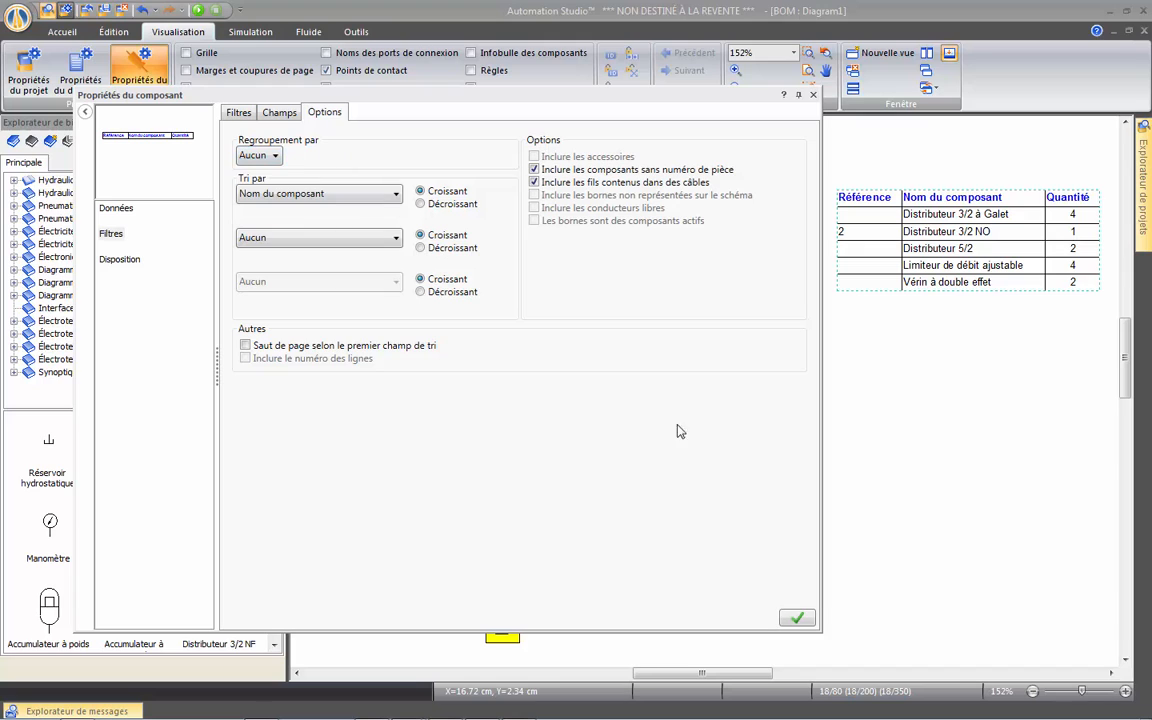
pyautogui.click(796, 619)
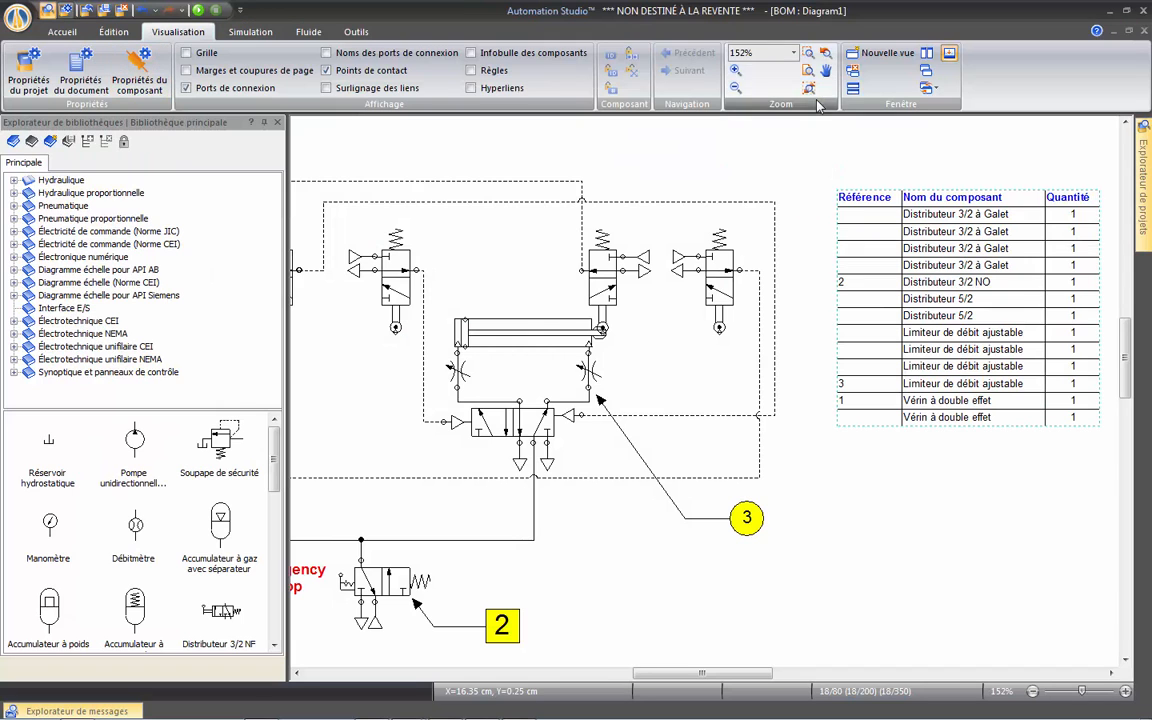
pyautogui.click(766, 412)
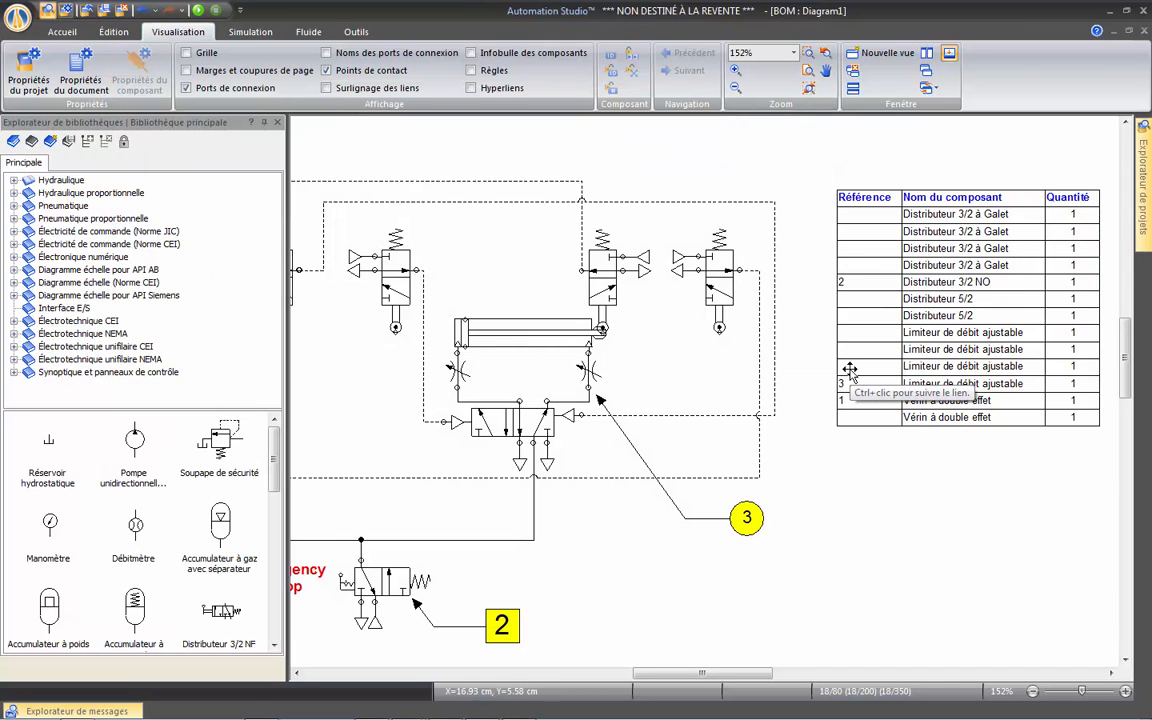
# Step: Set the component name of the double-acting cylinder without a reference bubble to VER-2400
pyautogui.moveTo(591, 410); pyautogui.dragTo(867, 413)
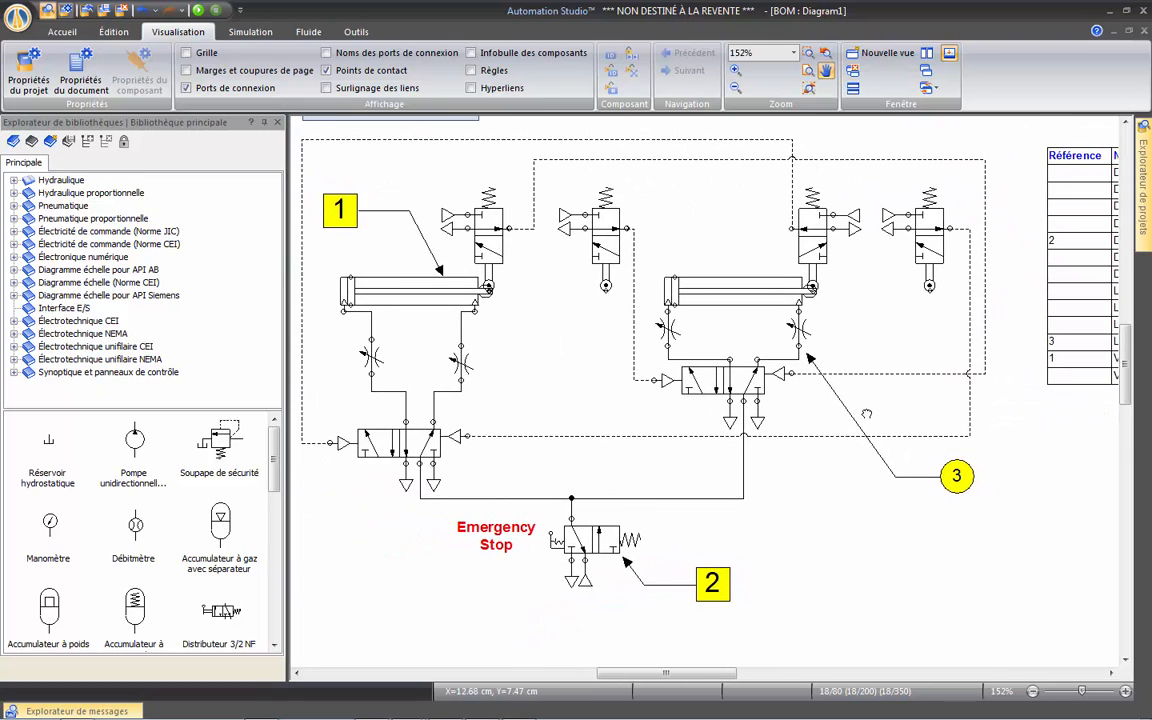
pyautogui.click(753, 299)
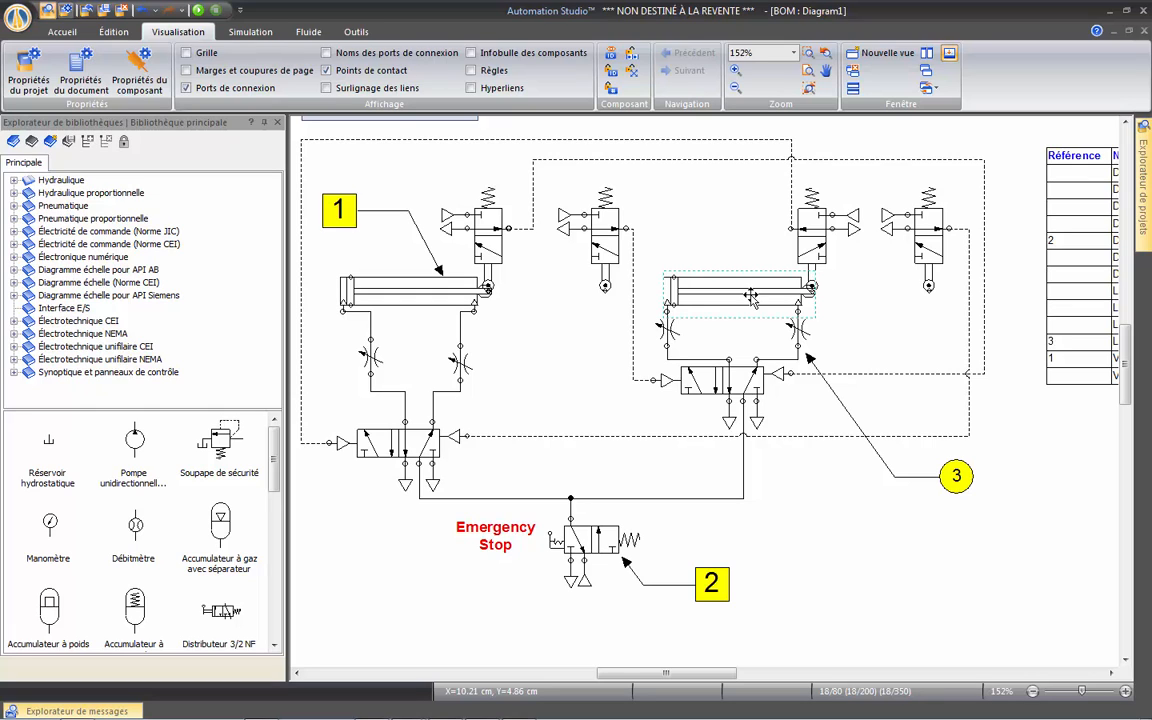
pyautogui.doubleClick(750, 296)
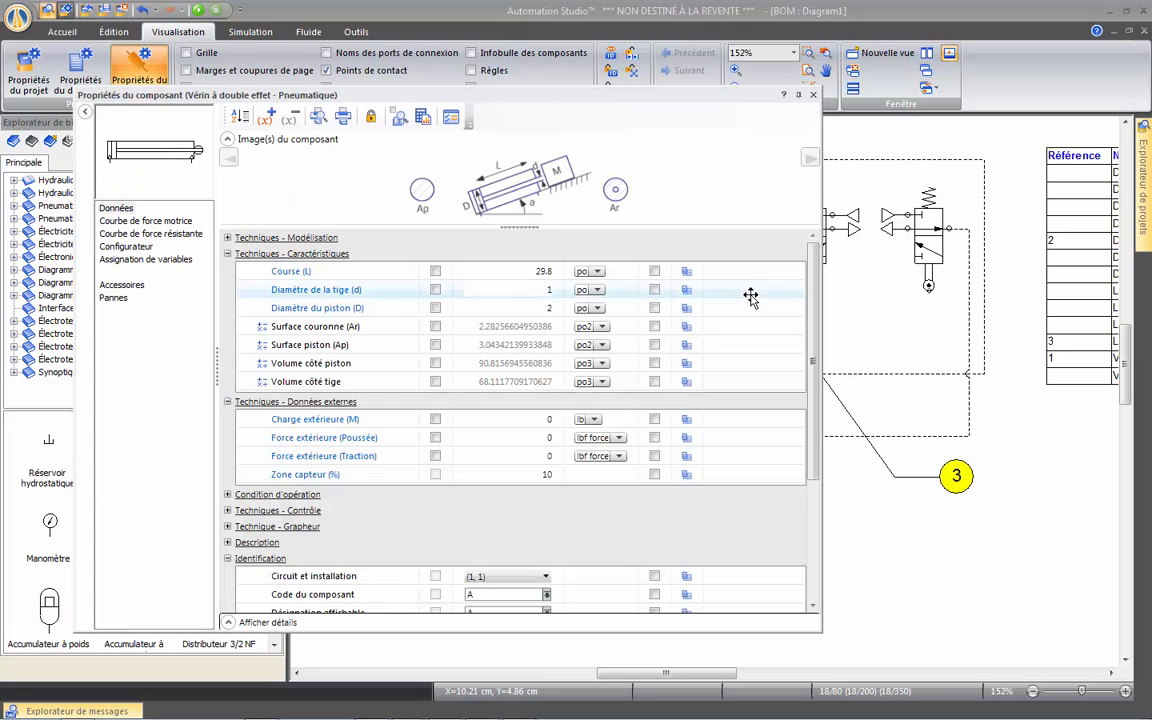
pyautogui.moveTo(812, 322); pyautogui.dragTo(812, 442)
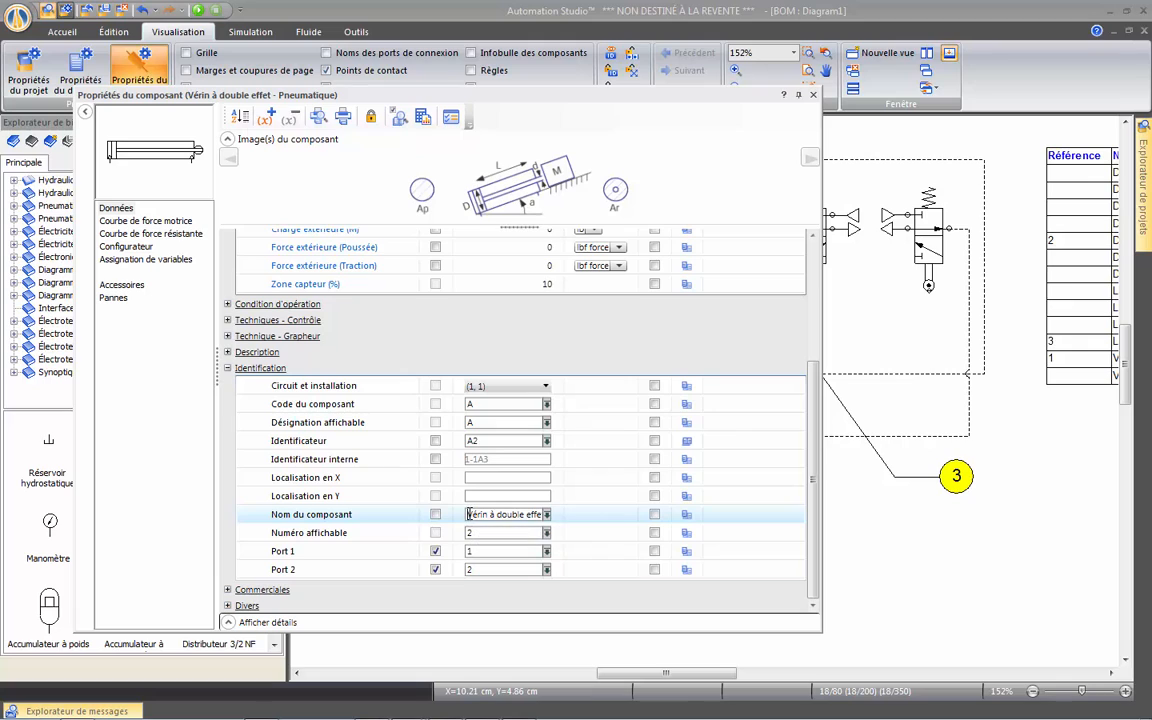
pyautogui.moveTo(472, 516); pyautogui.dragTo(612, 523)
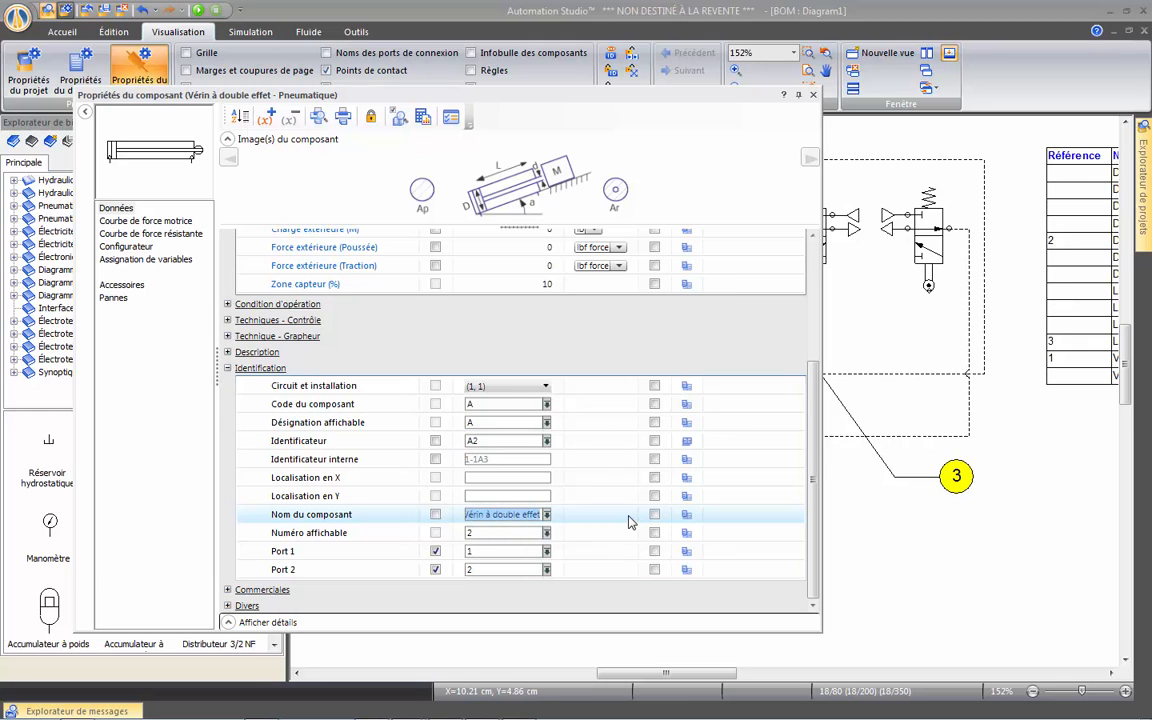
pyautogui.write('VE')
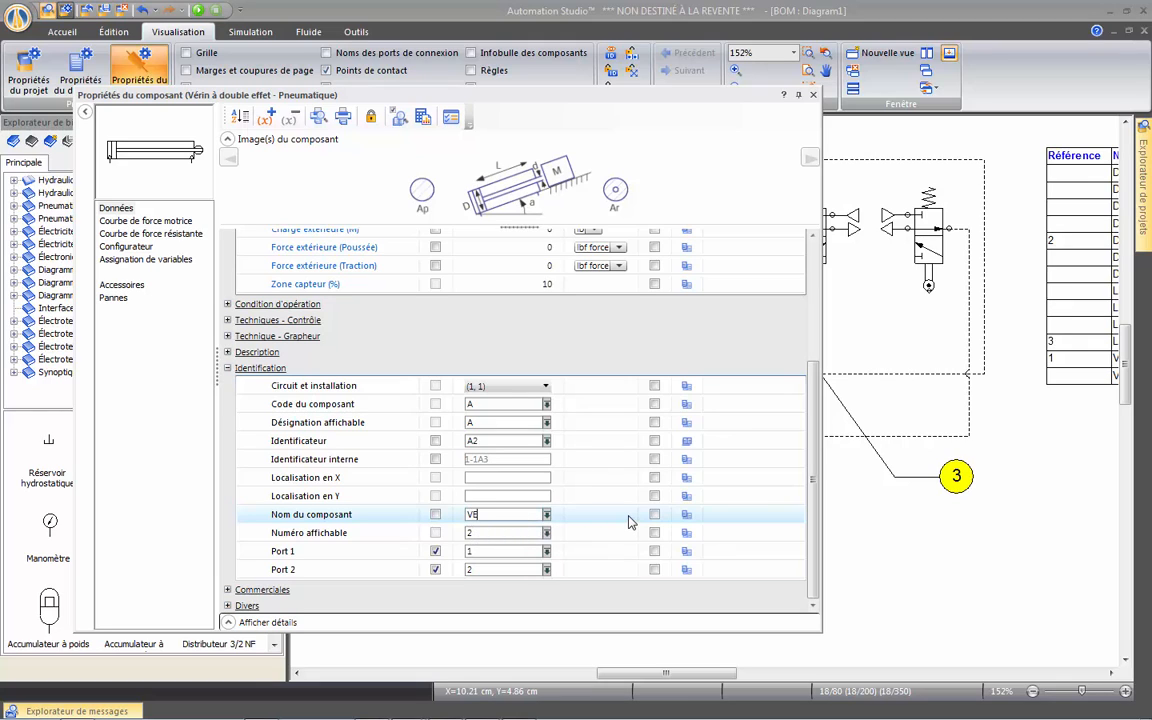
pyautogui.write('R-2400')
# Step: Display the cylinder's component name on the diagram and move the label to just above the middle of the cylinder
pyautogui.click(435, 515)
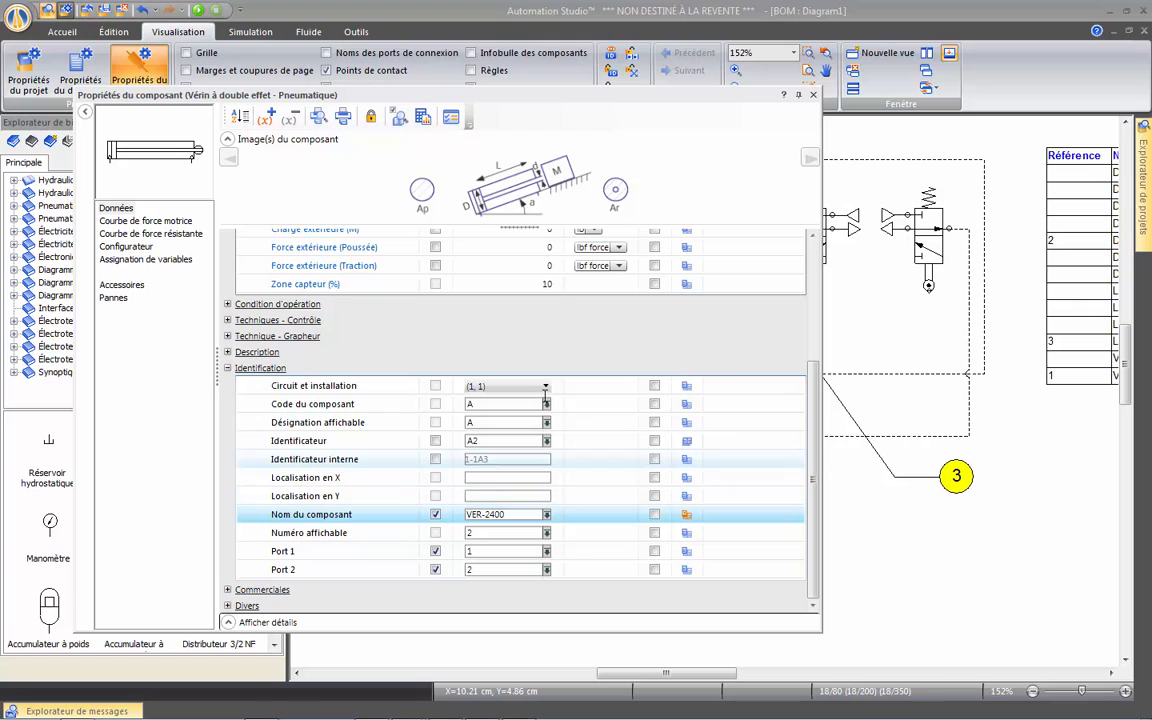
pyautogui.click(813, 95)
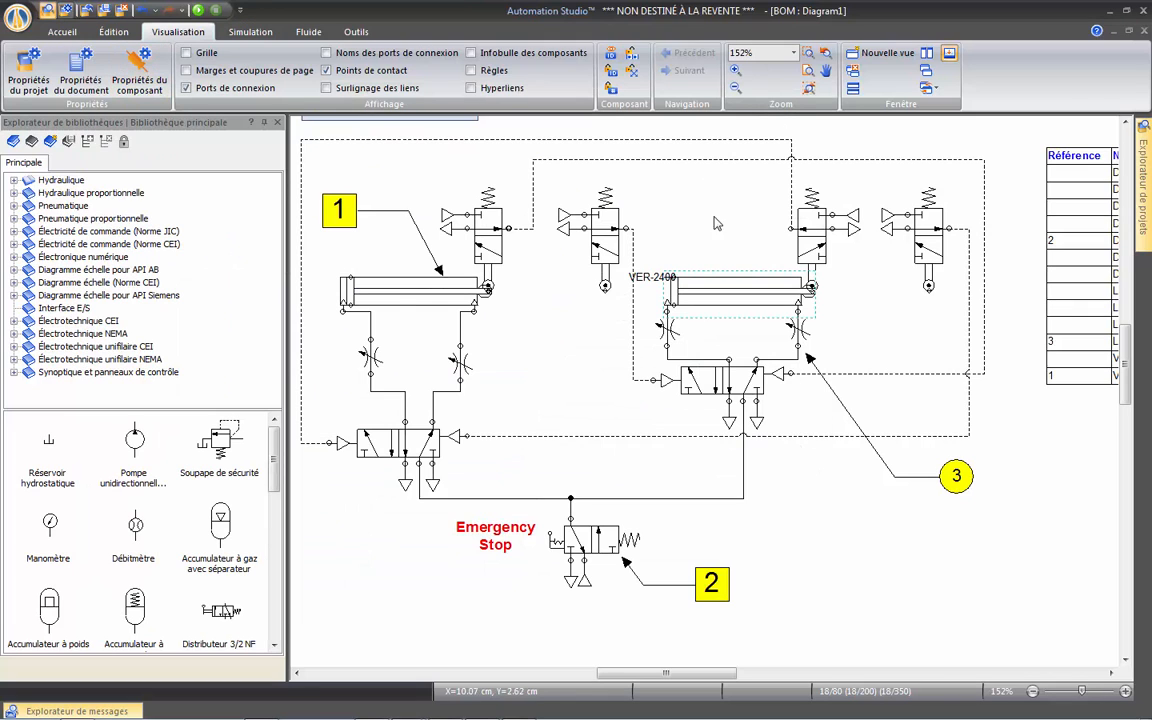
pyautogui.click(662, 257)
pyautogui.moveTo(655, 279); pyautogui.dragTo(731, 271)
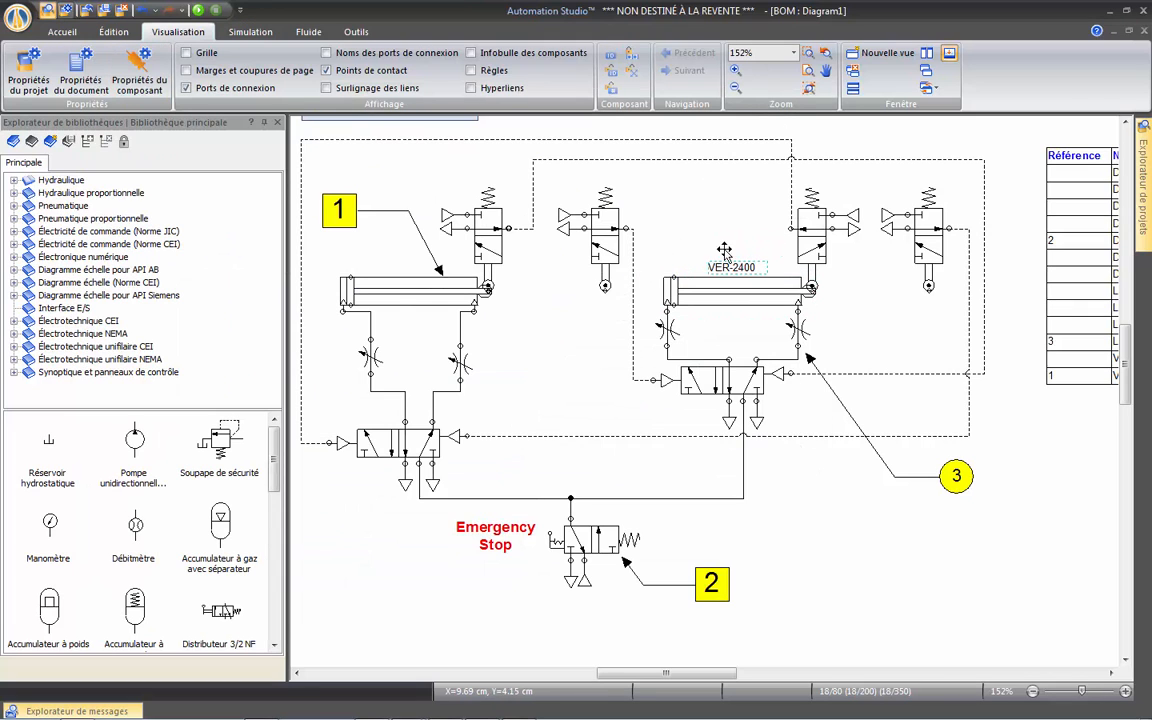
# Step: Follow the VER-2400 row's link from the bill of materials table to its cylinder and return to the table
pyautogui.moveTo(895, 205); pyautogui.dragTo(606, 212)
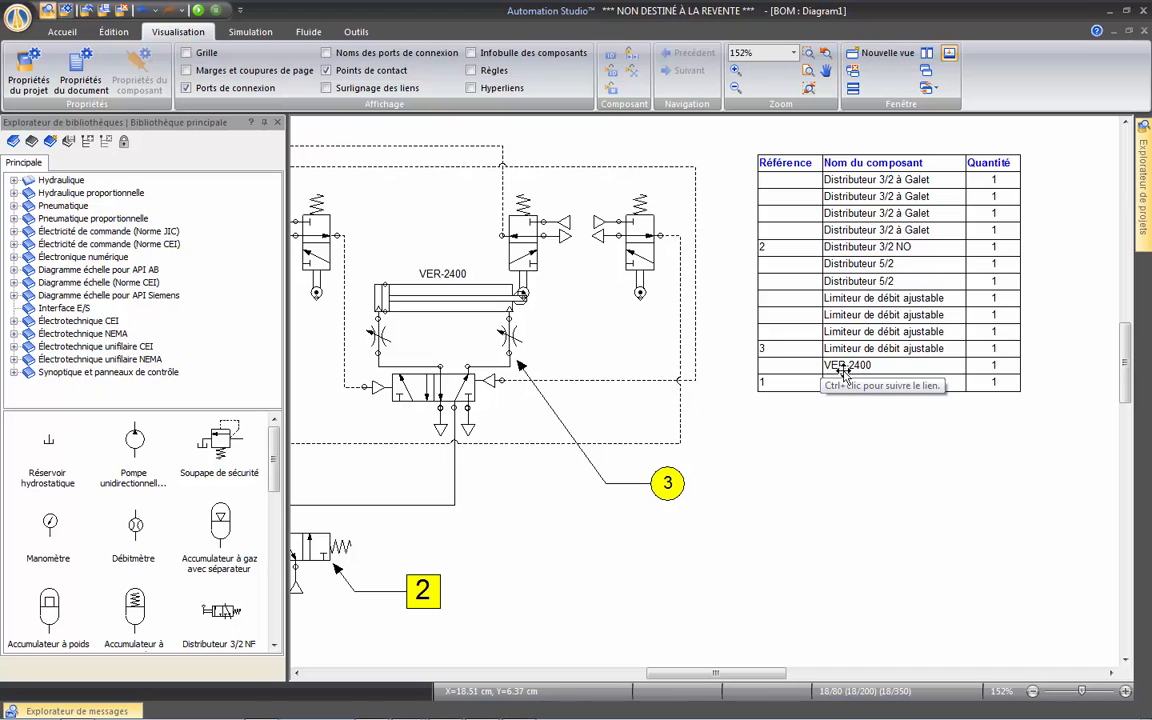
pyautogui.keyDown('ctrl'); pyautogui.click(875, 370); pyautogui.keyUp('ctrl')
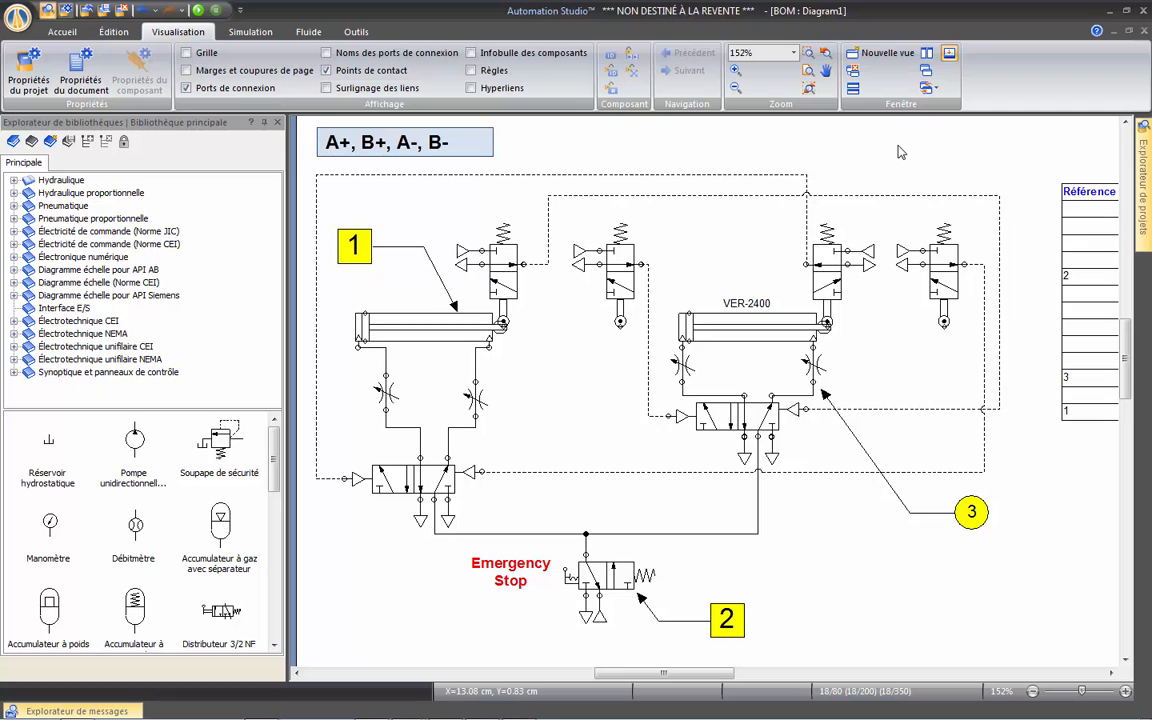
pyautogui.moveTo(917, 160); pyautogui.dragTo(623, 169)
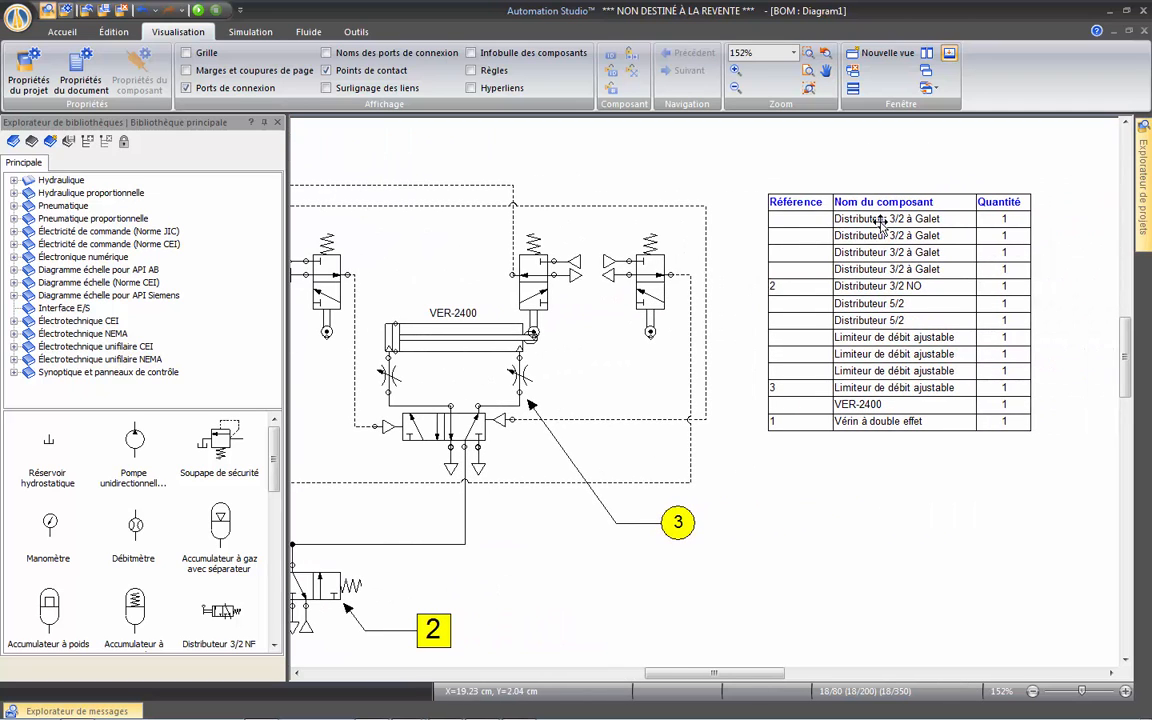